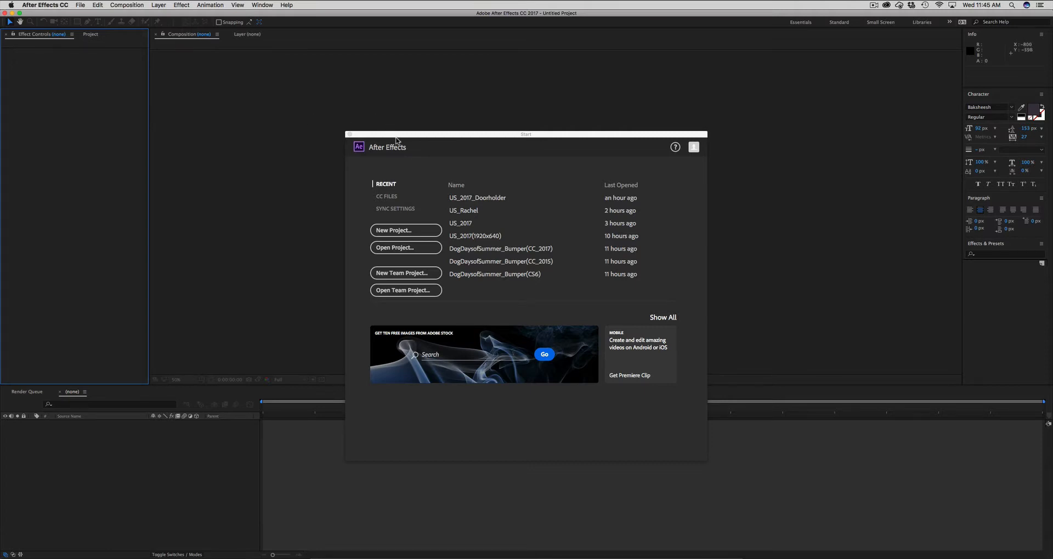
# - Start a new project and create a 15-second composition named Tutorial
pyautogui.moveTo(398, 138); pyautogui.dragTo(392, 130)
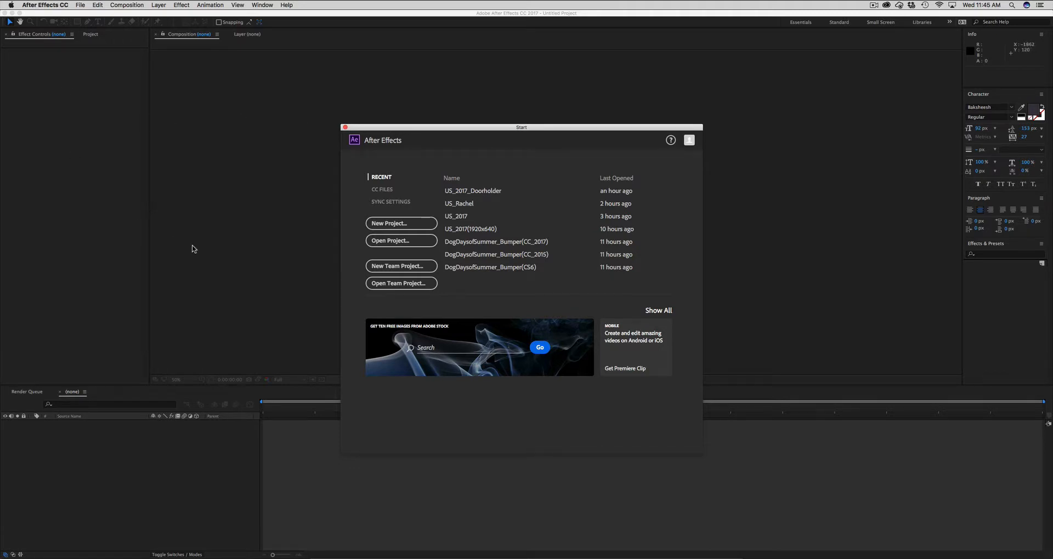
pyautogui.click(392, 224)
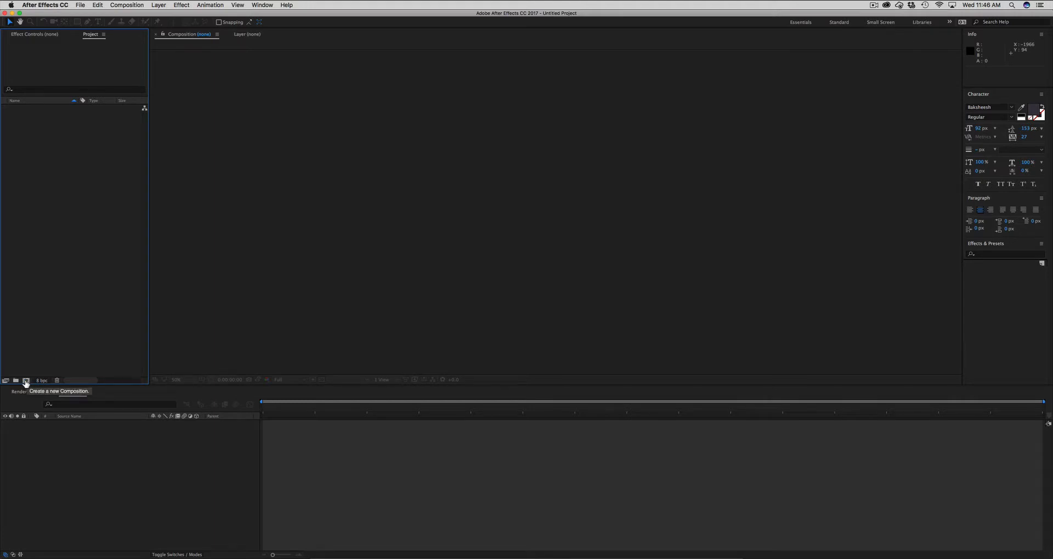
pyautogui.click(25, 383)
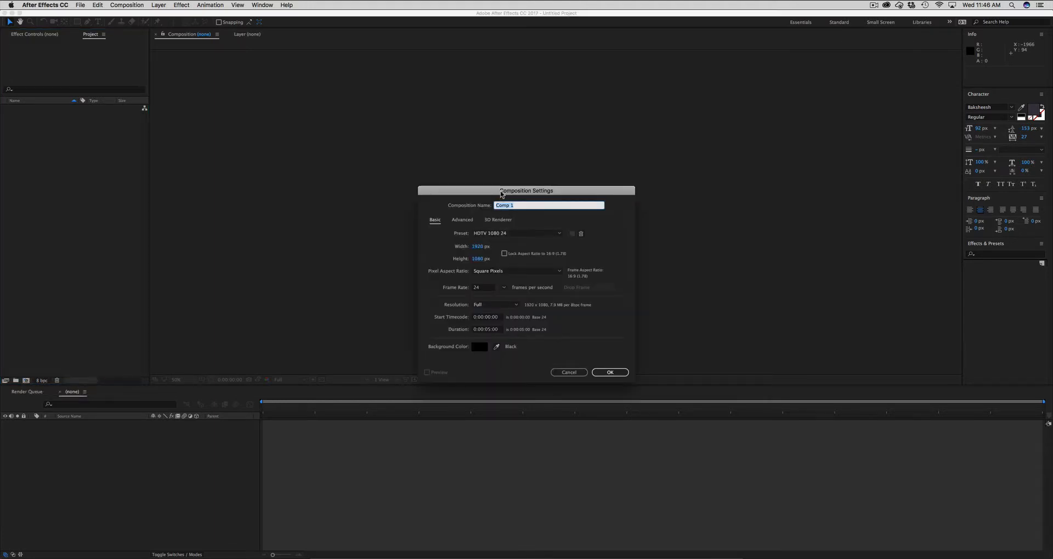
pyautogui.moveTo(503, 191); pyautogui.dragTo(496, 184)
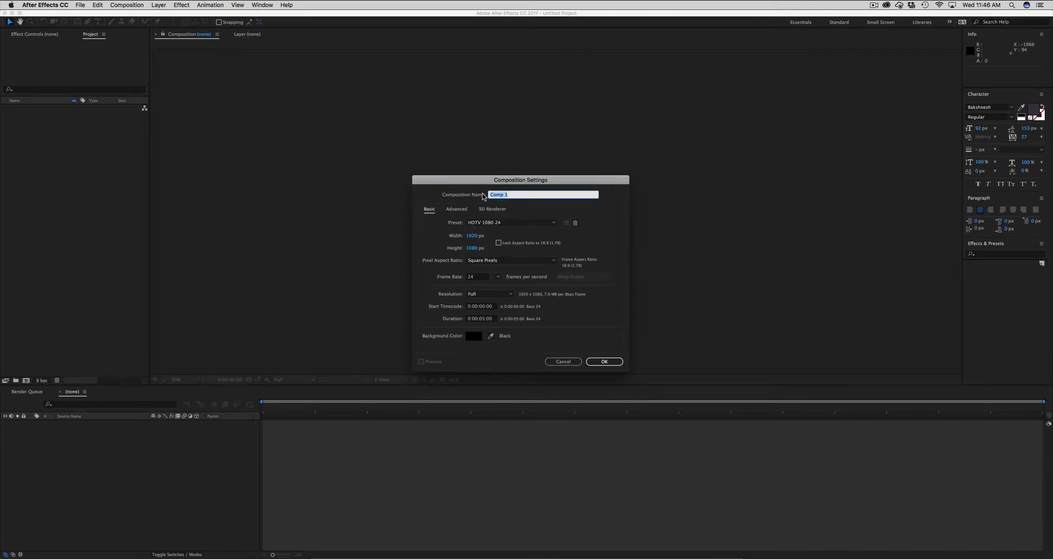
pyautogui.write('Tutorial')
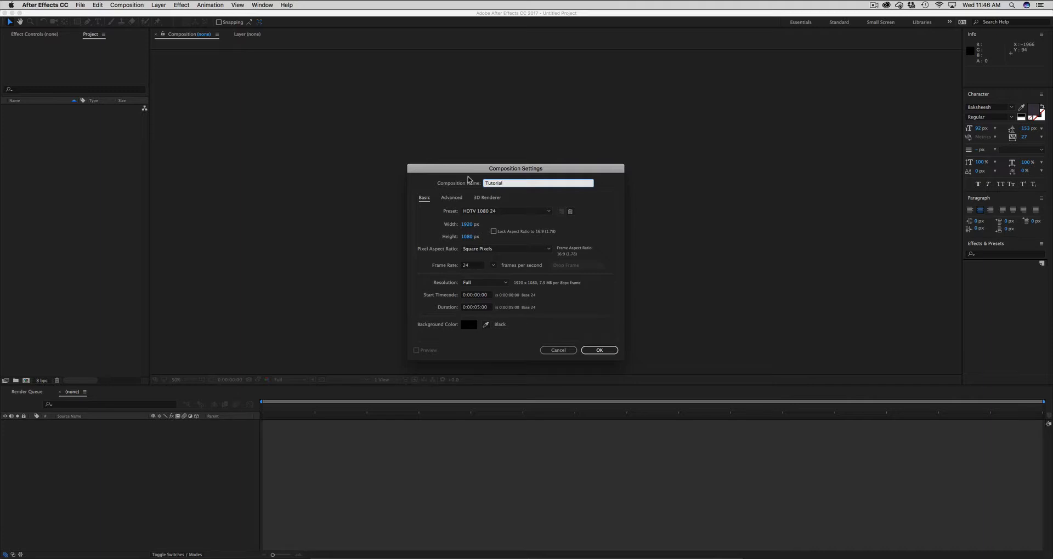
pyautogui.moveTo(465, 171); pyautogui.dragTo(470, 162)
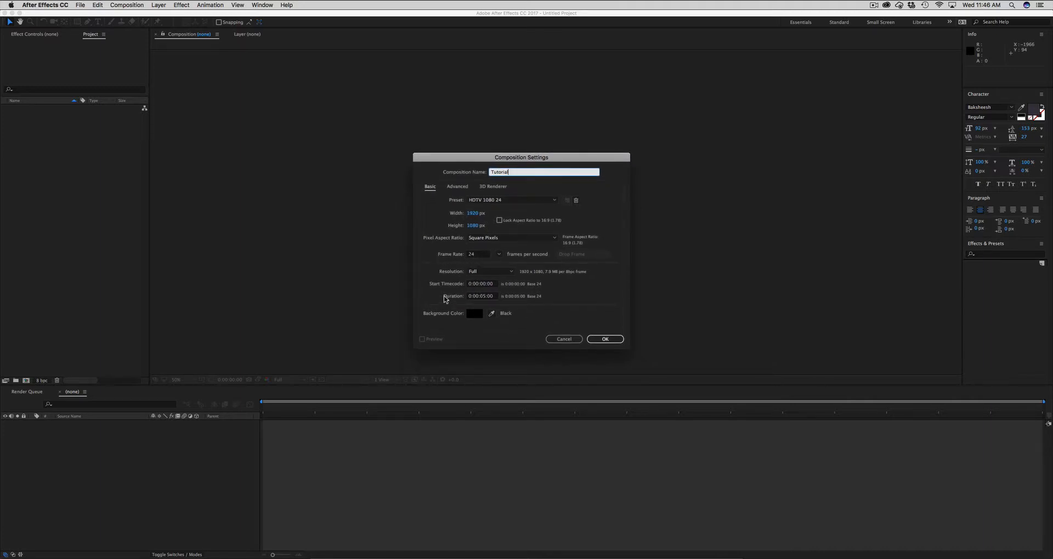
pyautogui.click(482, 297)
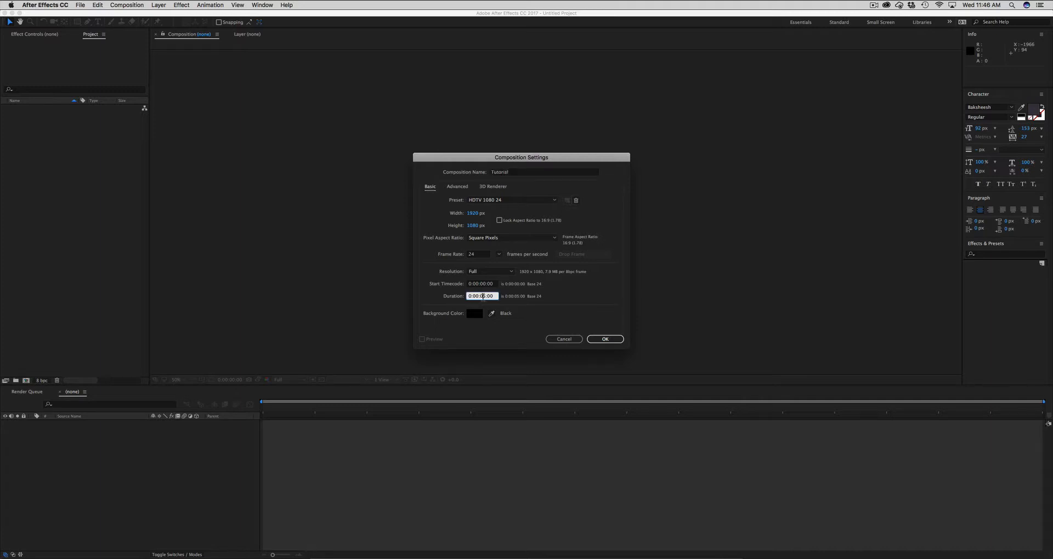
pyautogui.write('1')
pyautogui.click(603, 339)
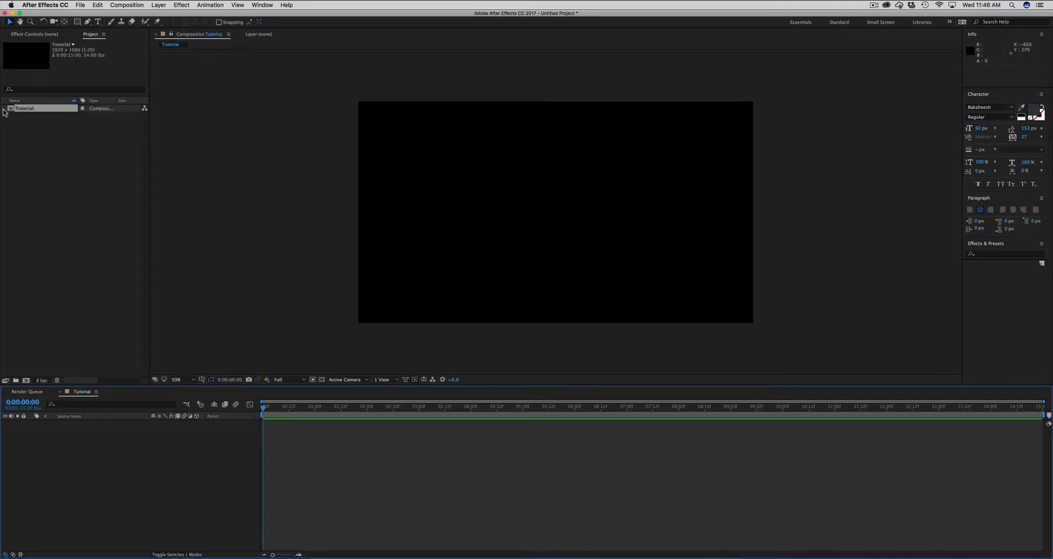
pyautogui.click(11, 112)
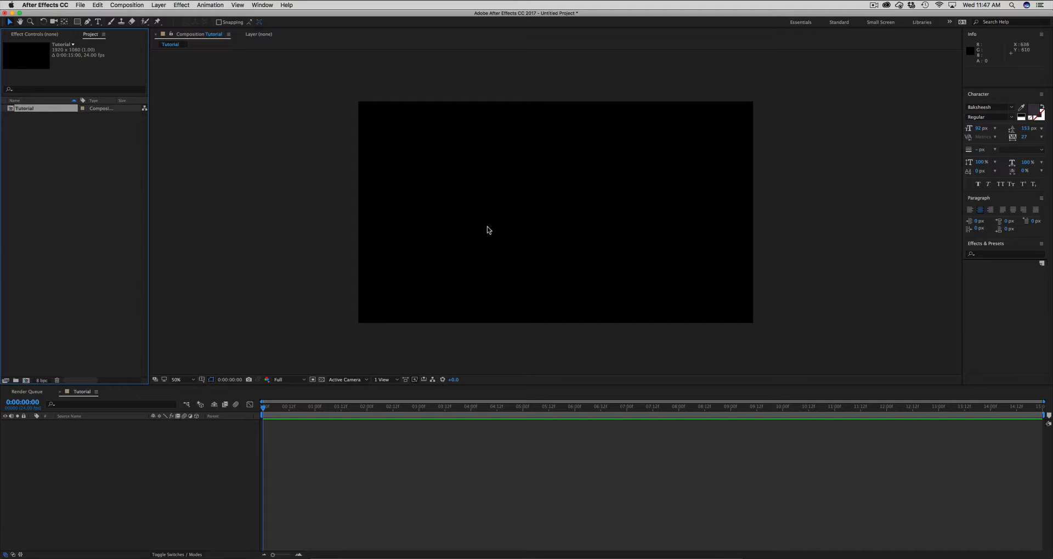
# - Create a paragraph text box across the middle of the composition with the text PIXEL PREACHER
pyautogui.press('super+t')
pyautogui.moveTo(418, 172)
pyautogui.mouseDown()
pyautogui.moveTo(583, 242)
pyautogui.moveTo(683, 238)
pyautogui.mouseUp()
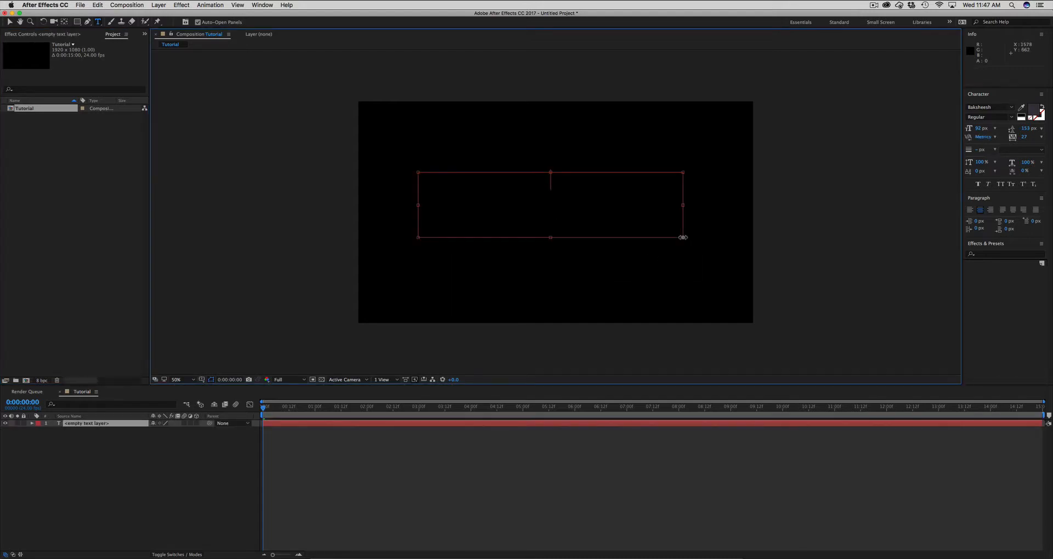
pyautogui.write('PIXEL ')
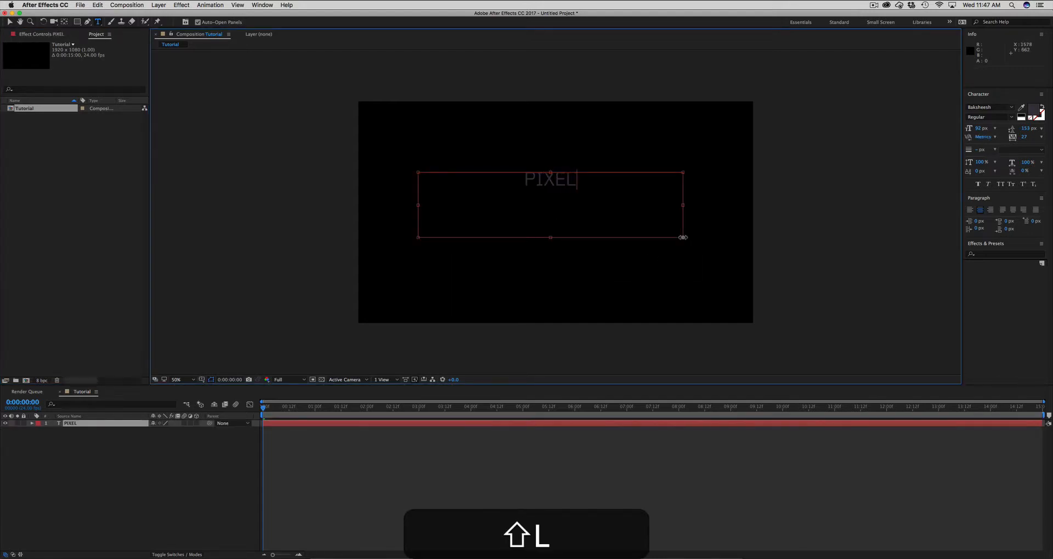
pyautogui.write('PREACHE')
pyautogui.press('BackSpace')
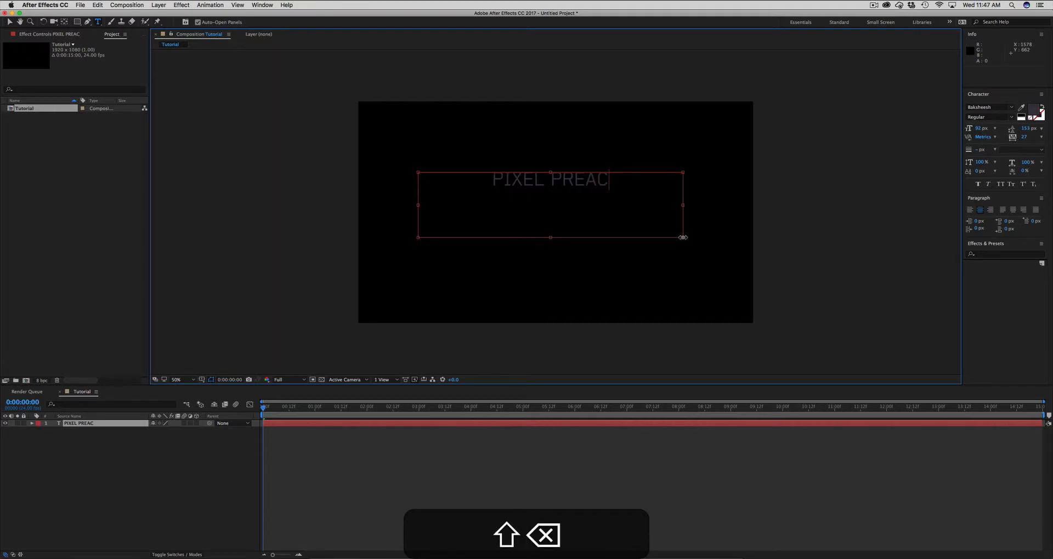
pyautogui.write('HER')
pyautogui.press('BackSpace')
pyautogui.press('BackSpace')
pyautogui.write('HER')
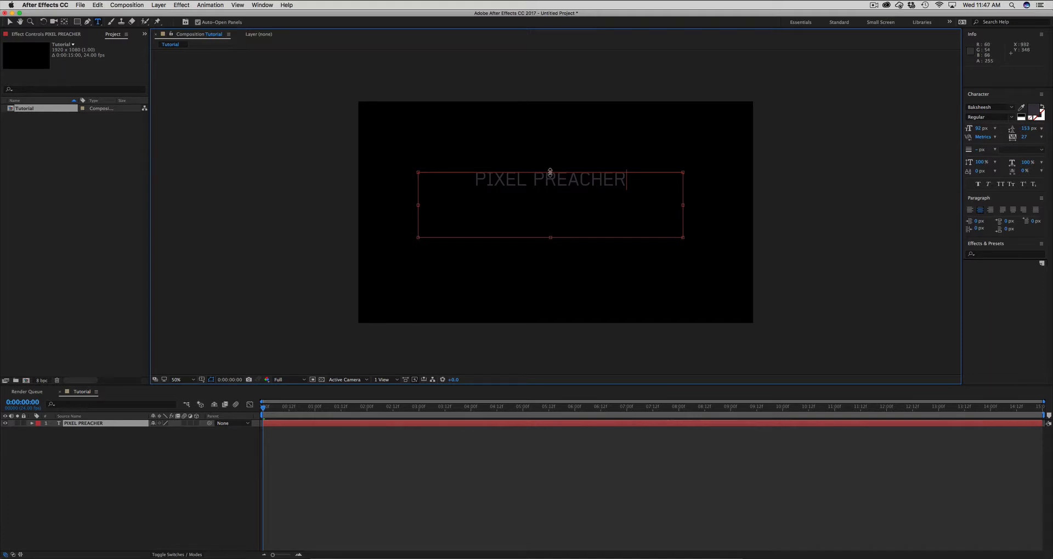
# - Show the Title/Action Safe guides and resize the text box against them so the title sits centred in the frame
pyautogui.moveTo(550, 172); pyautogui.dragTo(550, 210)
pyautogui.moveTo(418, 223); pyautogui.dragTo(451, 223)
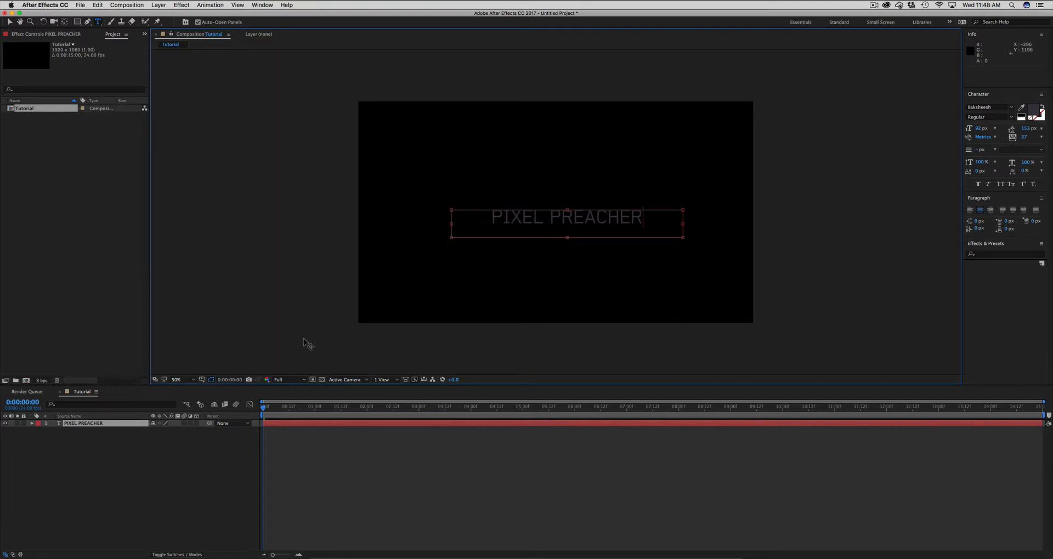
pyautogui.click(201, 380)
pyautogui.click(216, 388)
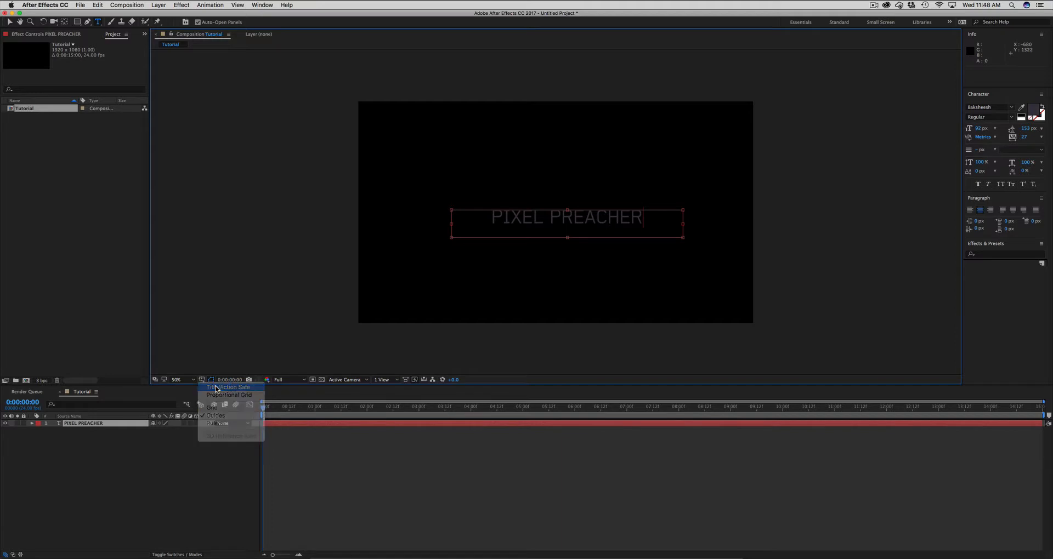
pyautogui.click(505, 219)
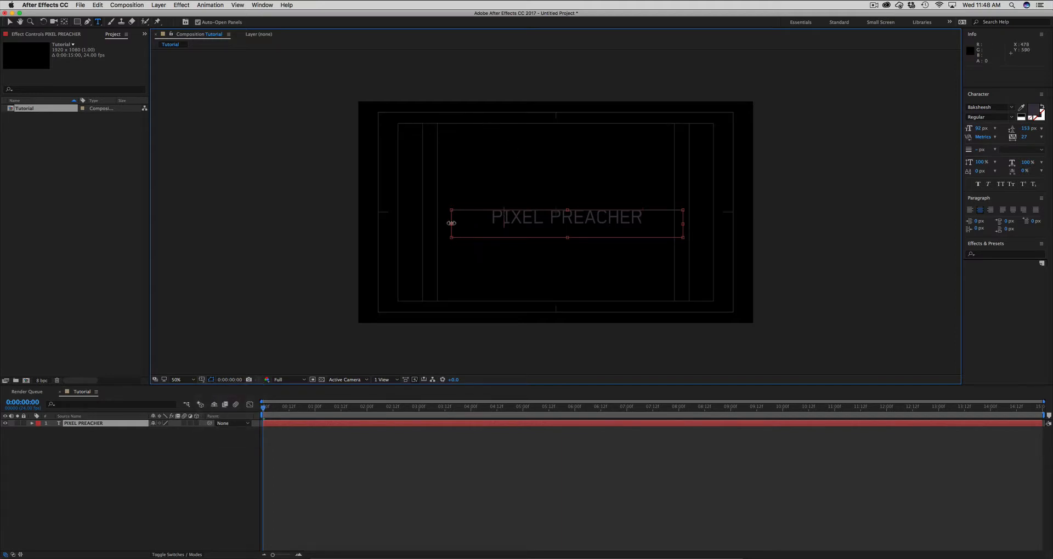
pyautogui.moveTo(451, 224); pyautogui.dragTo(437, 223)
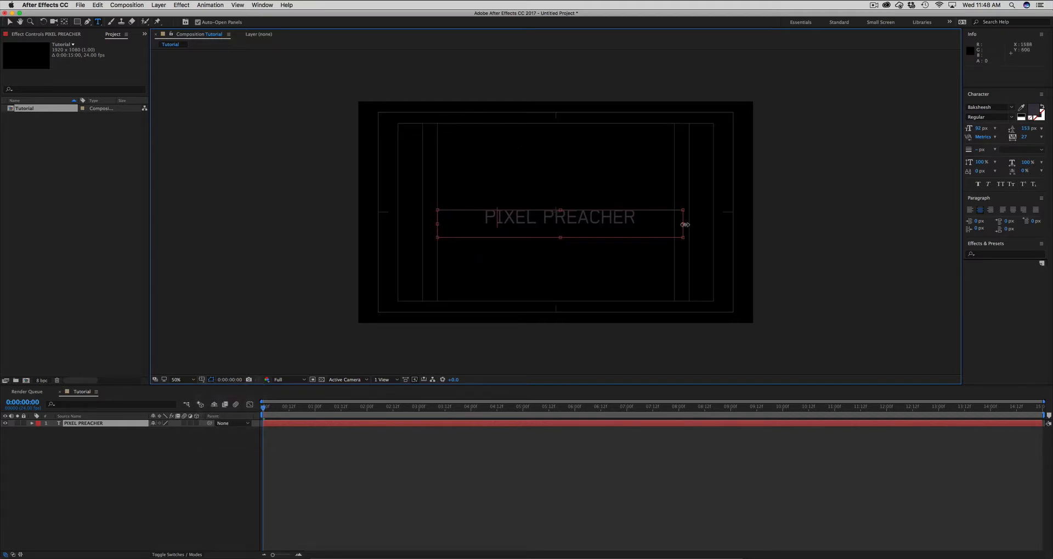
pyautogui.moveTo(683, 226); pyautogui.dragTo(674, 226)
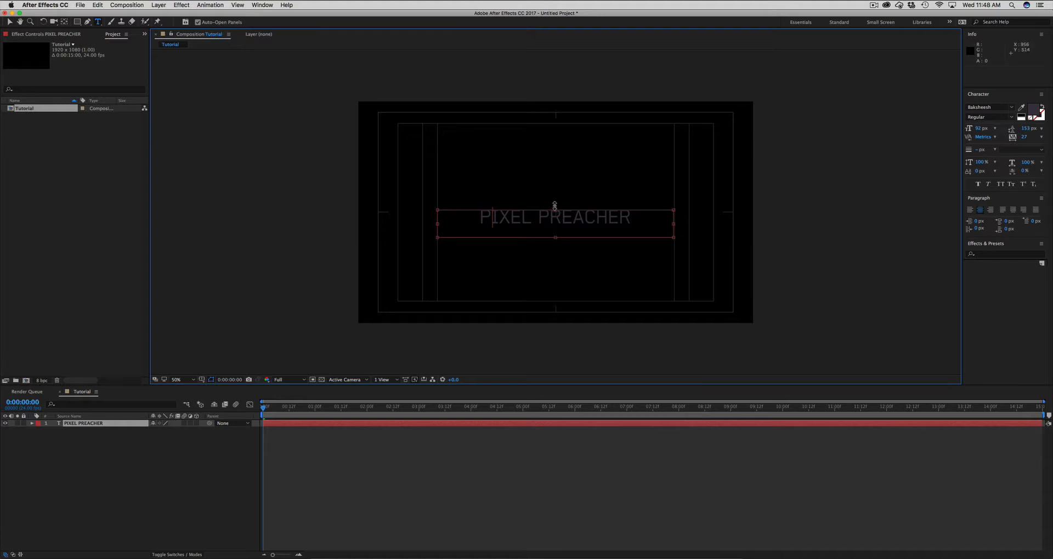
pyautogui.moveTo(554, 206); pyautogui.dragTo(554, 202)
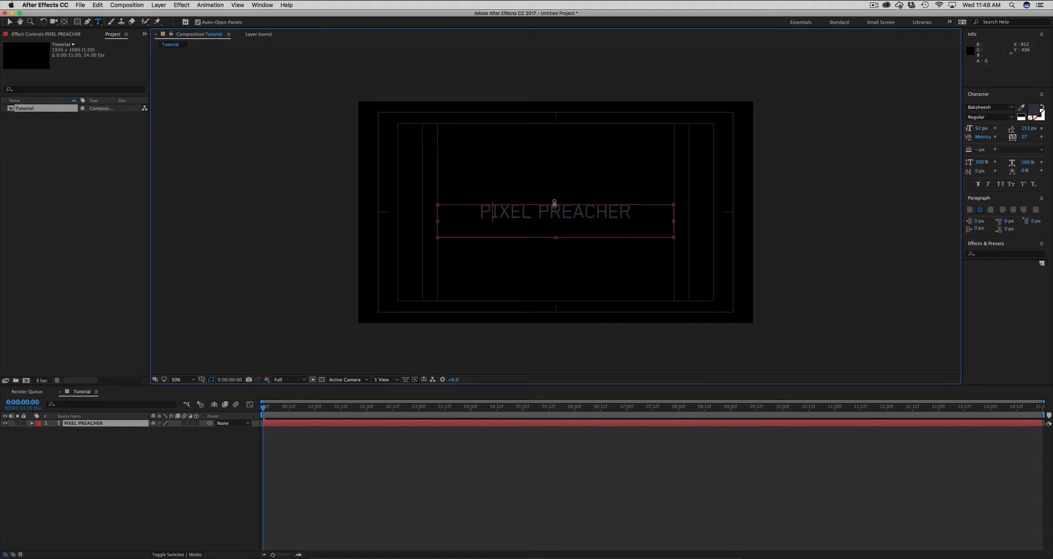
# - Set the font of the PIXEL PREACHER text layer to Acrom in the ExtraBold style
pyautogui.click(299, 423)
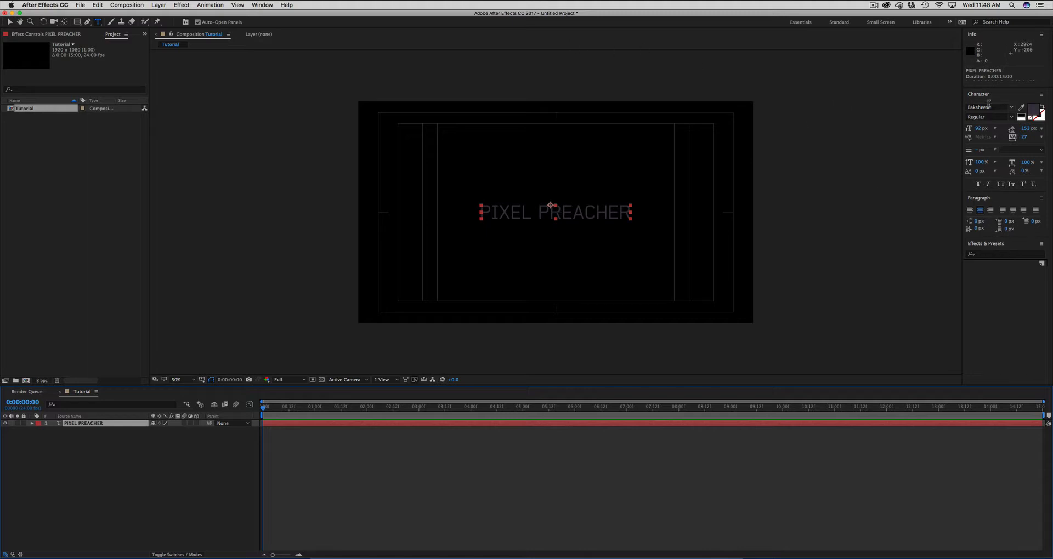
pyautogui.click(262, 5)
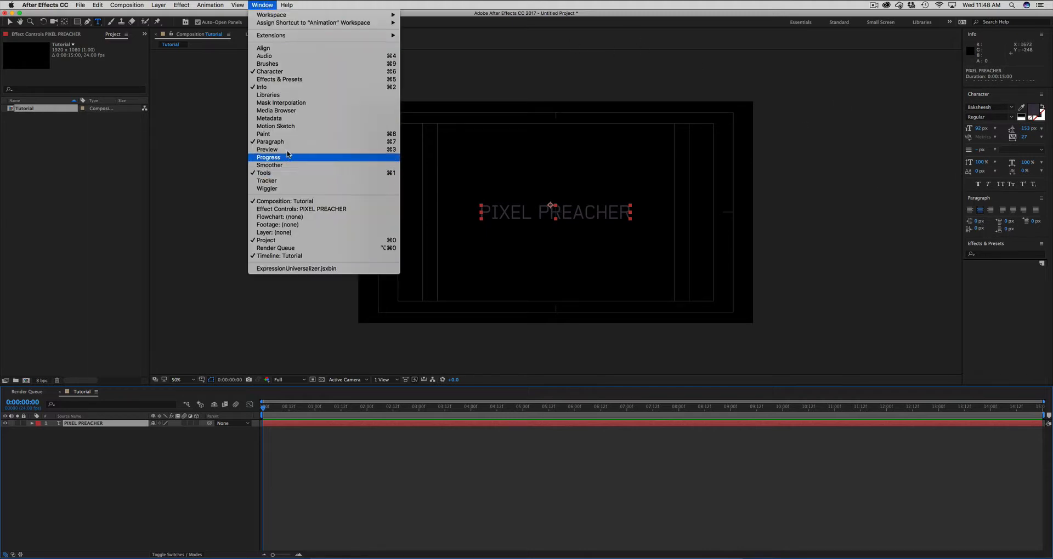
pyautogui.click(258, 4)
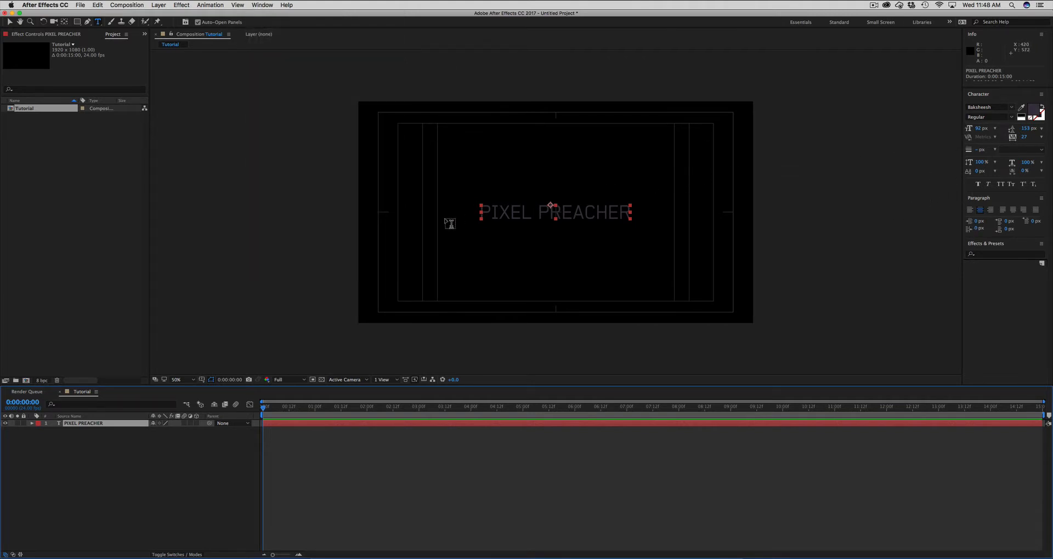
pyautogui.click(974, 106)
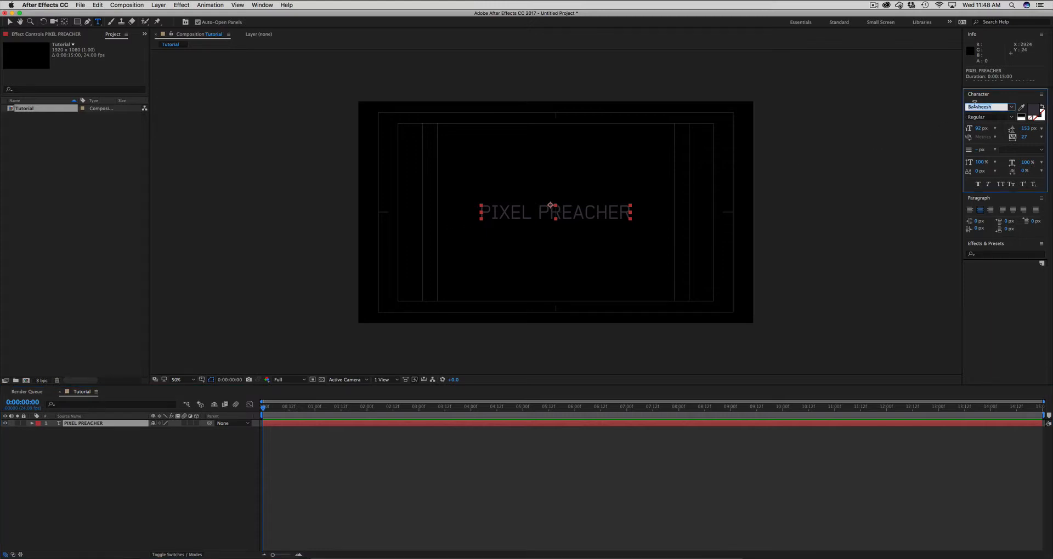
pyautogui.write('Acrom')
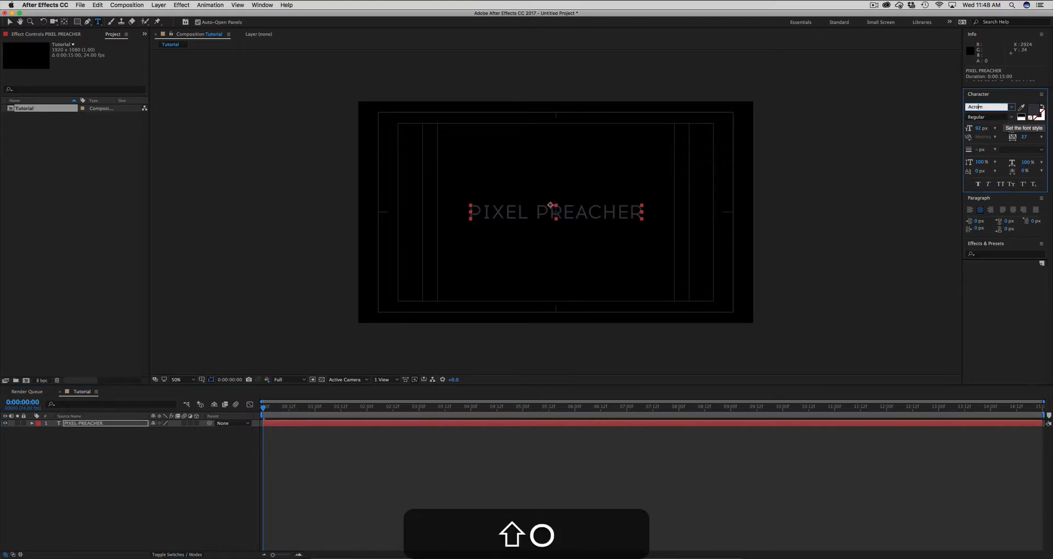
pyautogui.press('Return')
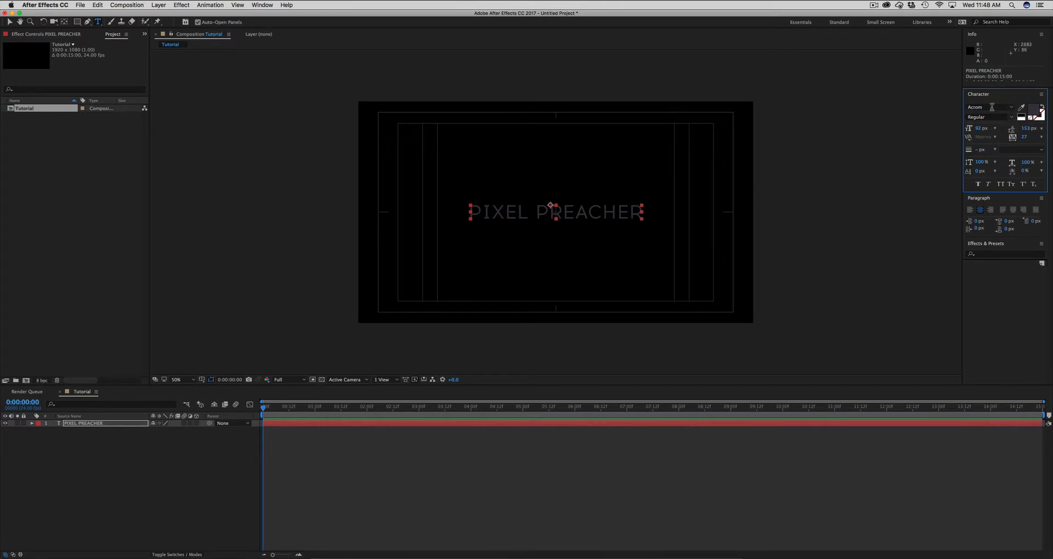
pyautogui.click(1008, 117)
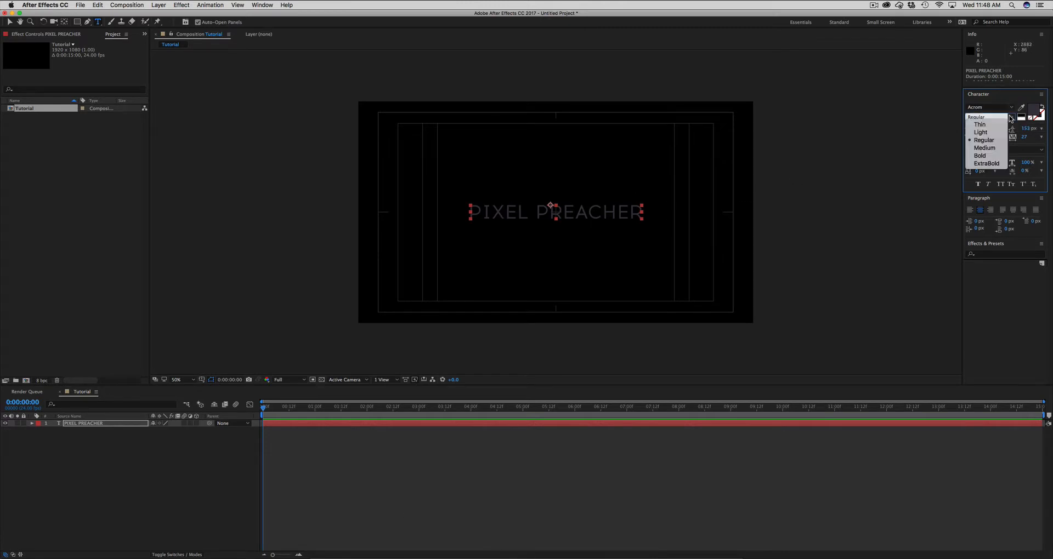
pyautogui.click(983, 163)
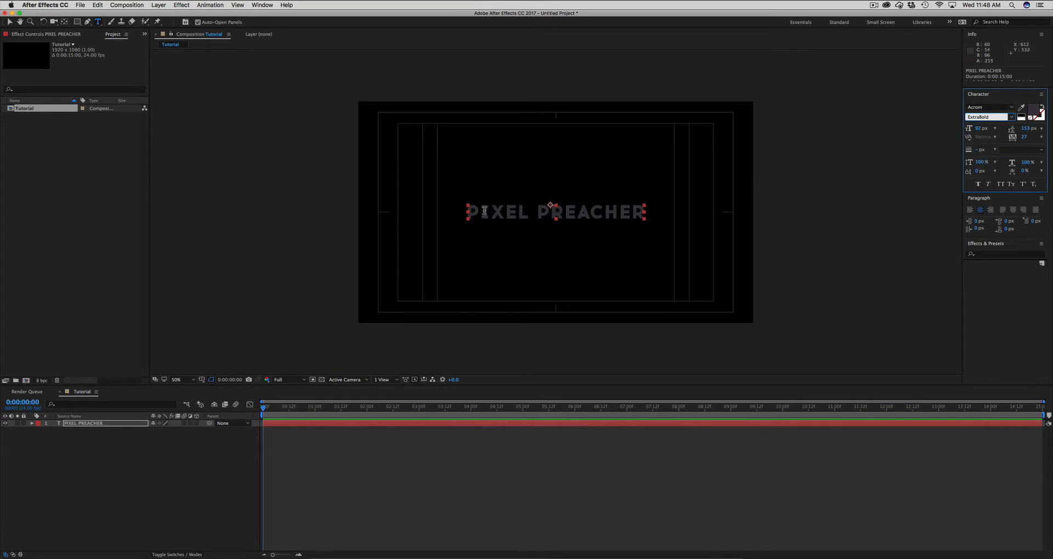
# - Change the title's fill colour to a dark red, hex 973431
pyautogui.click(91, 426)
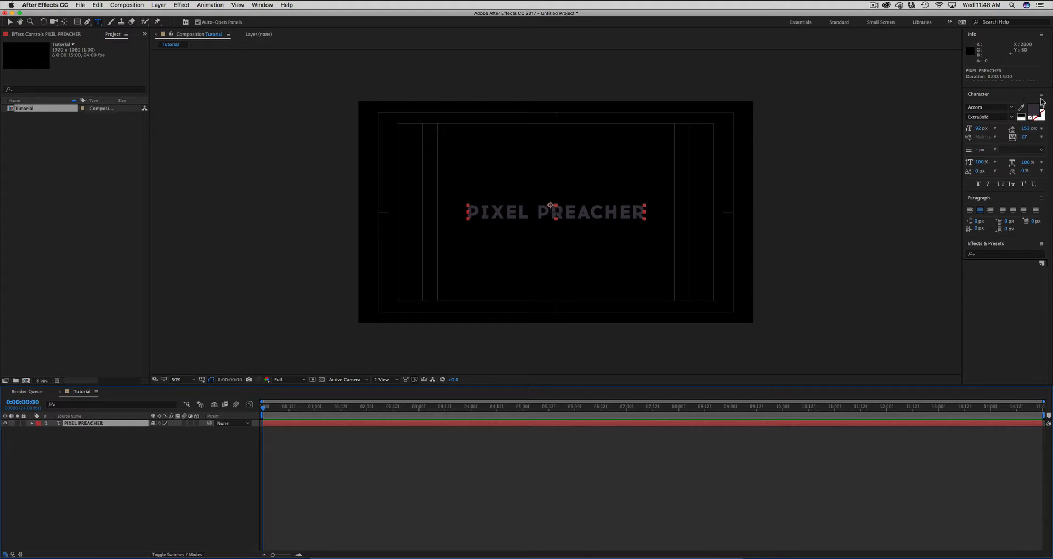
pyautogui.click(1036, 111)
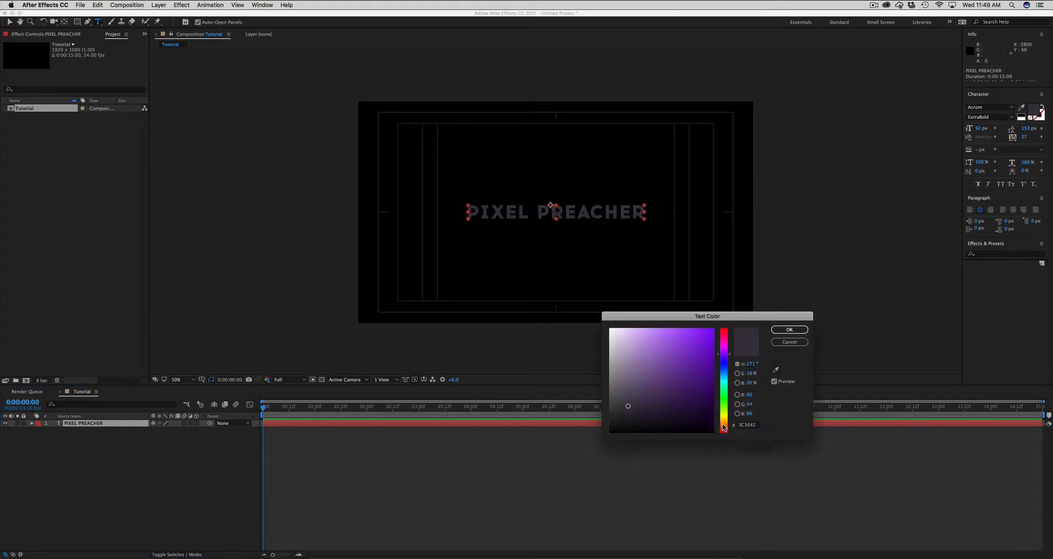
pyautogui.moveTo(723, 428); pyautogui.dragTo(723, 432)
pyautogui.click(678, 367)
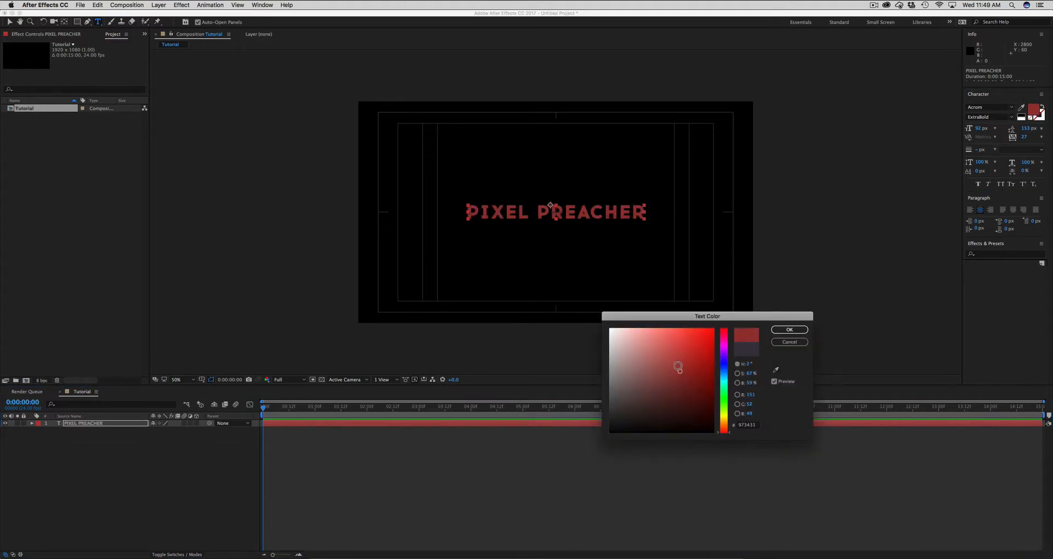
pyautogui.press('Return')
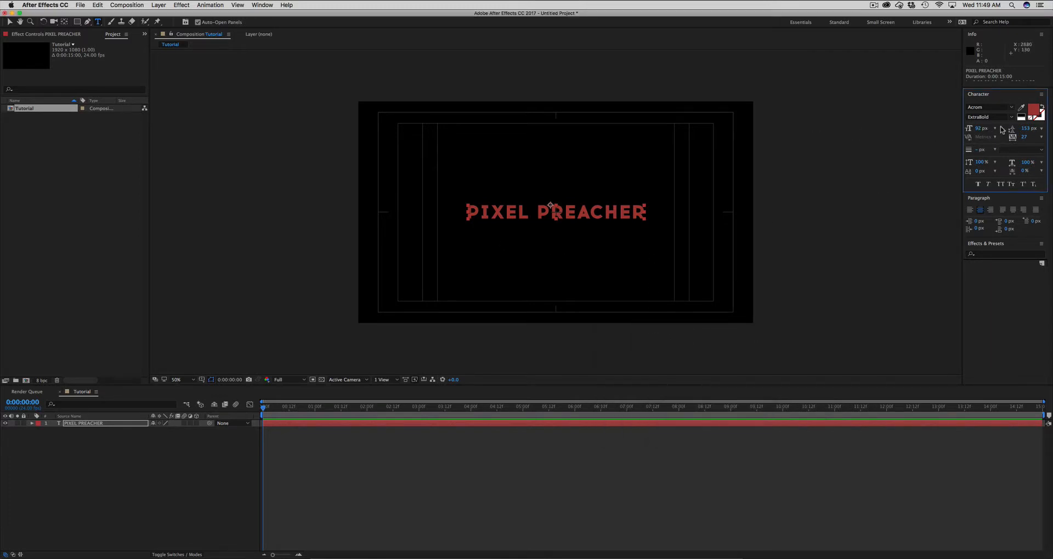
# - Set the title's font size to 75 px and its tracking to 194
pyautogui.moveTo(1023, 136); pyautogui.dragTo(1052, 135)
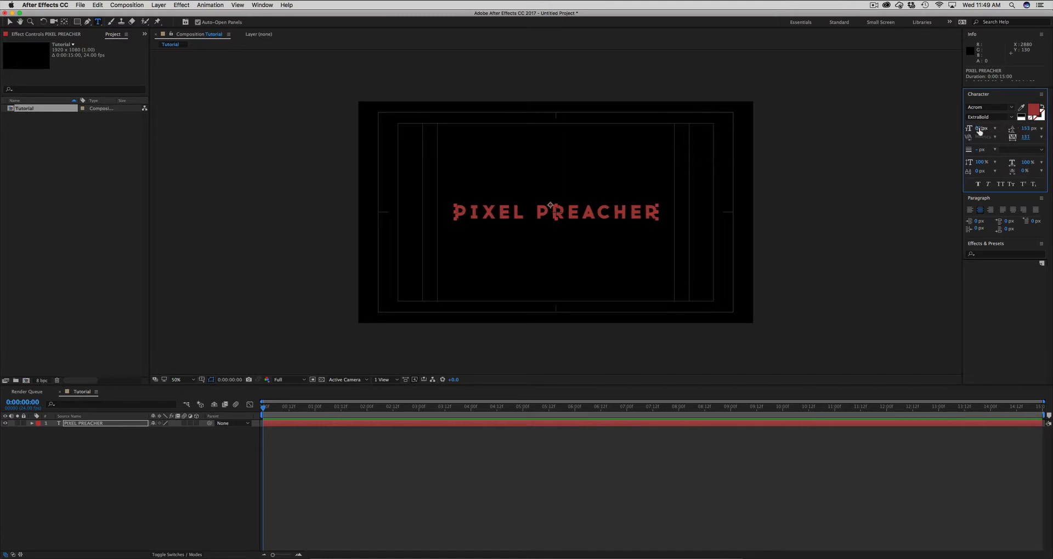
pyautogui.moveTo(979, 130); pyautogui.dragTo(1035, 137)
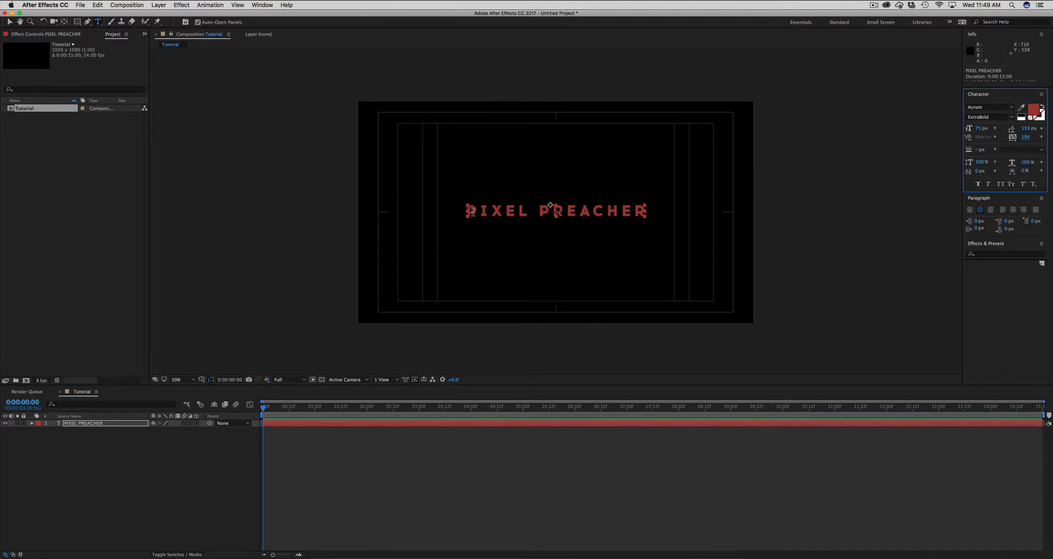
# - Lower the upper edge of the text box slightly to re-centre the title vertically, and deselect the layer
pyautogui.click(493, 210)
pyautogui.moveTo(556, 205); pyautogui.dragTo(554, 206)
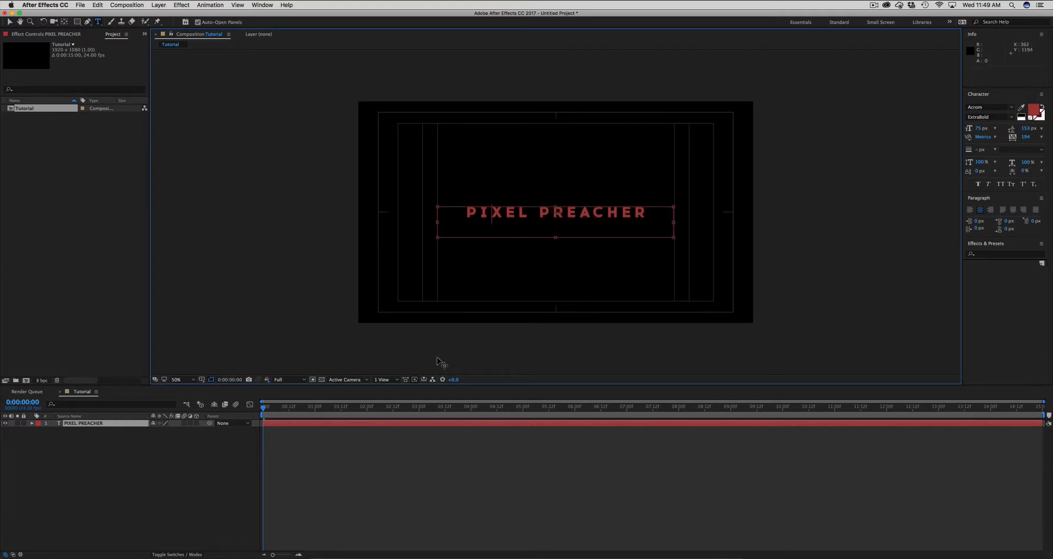
pyautogui.click(412, 449)
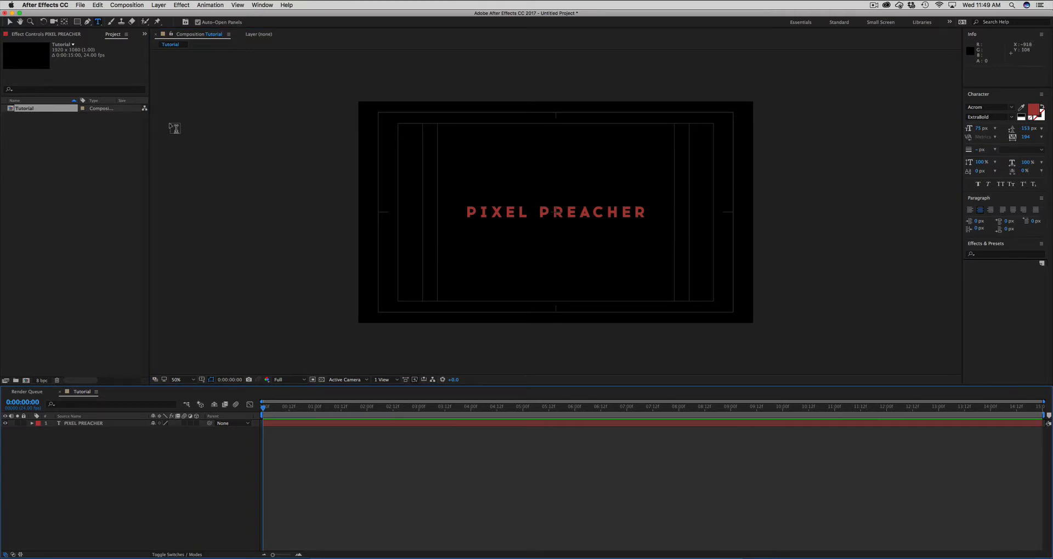
# - Move the PIXEL PREACHER title straight down below the composition's centre, to position 934, 711, and deselect it
pyautogui.click(10, 22)
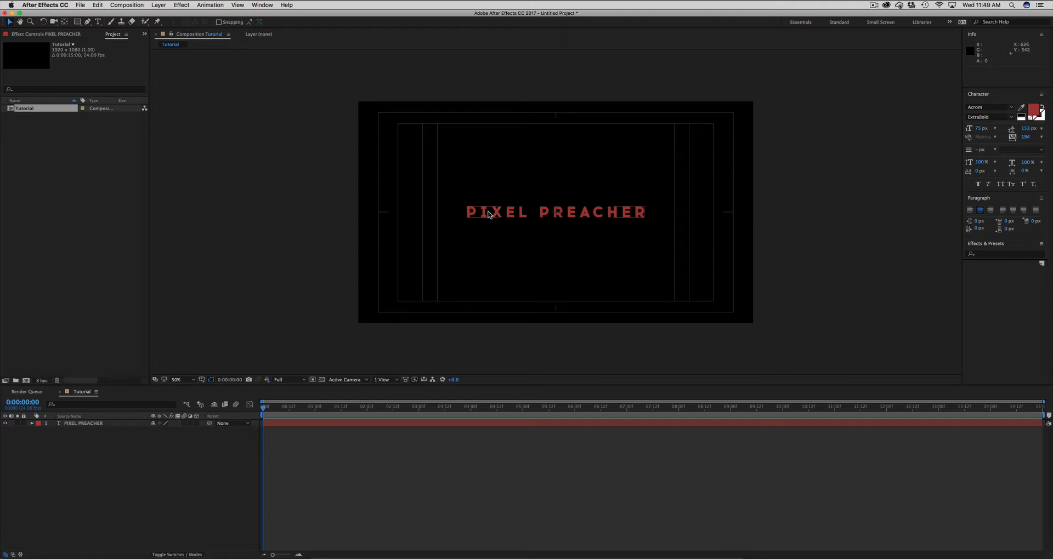
pyautogui.moveTo(492, 215); pyautogui.dragTo(495, 258)
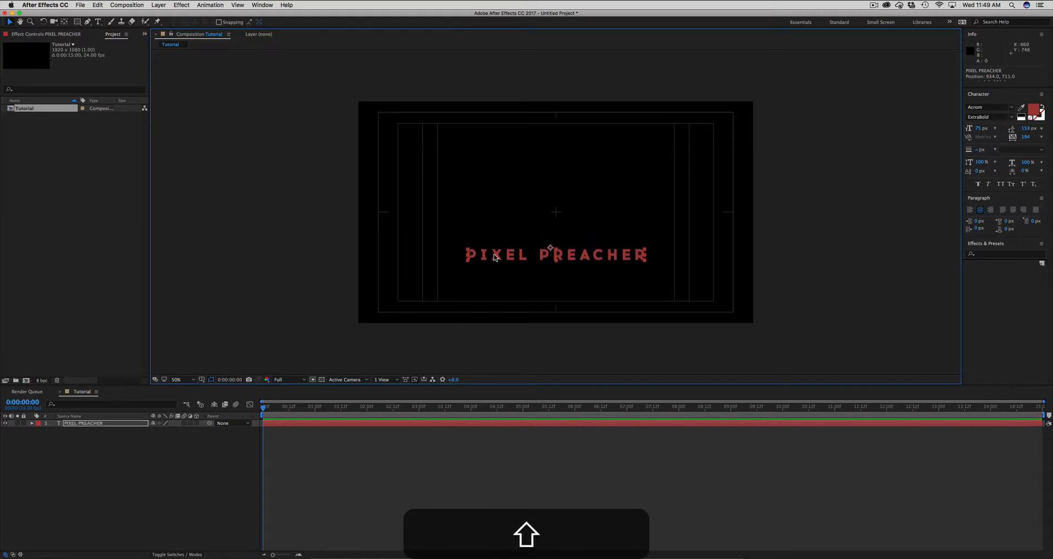
pyautogui.click(411, 438)
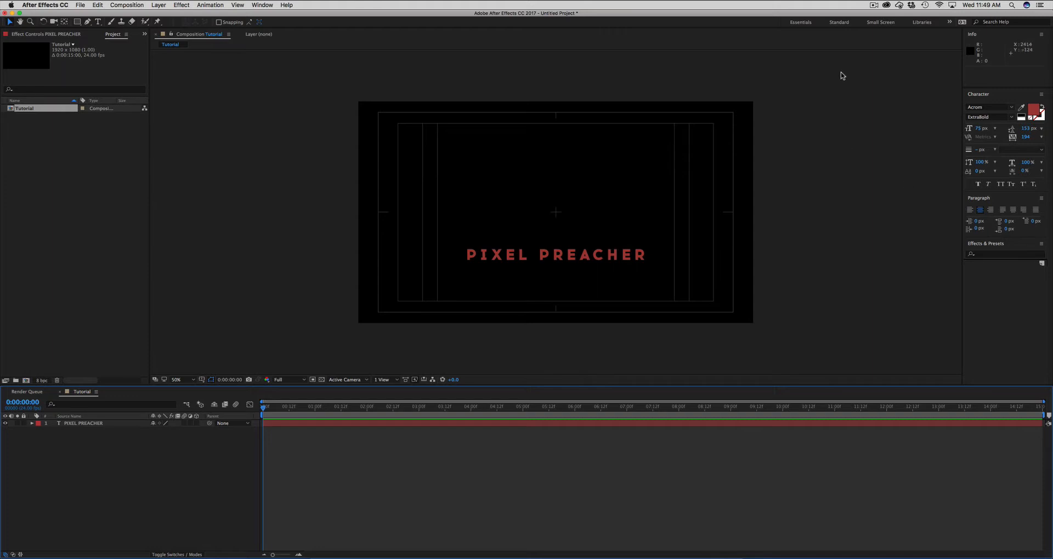
# - Show the Preview controls, play back part of the composition, and scrub the current time to 0:00:03:15
pyautogui.click(270, 5)
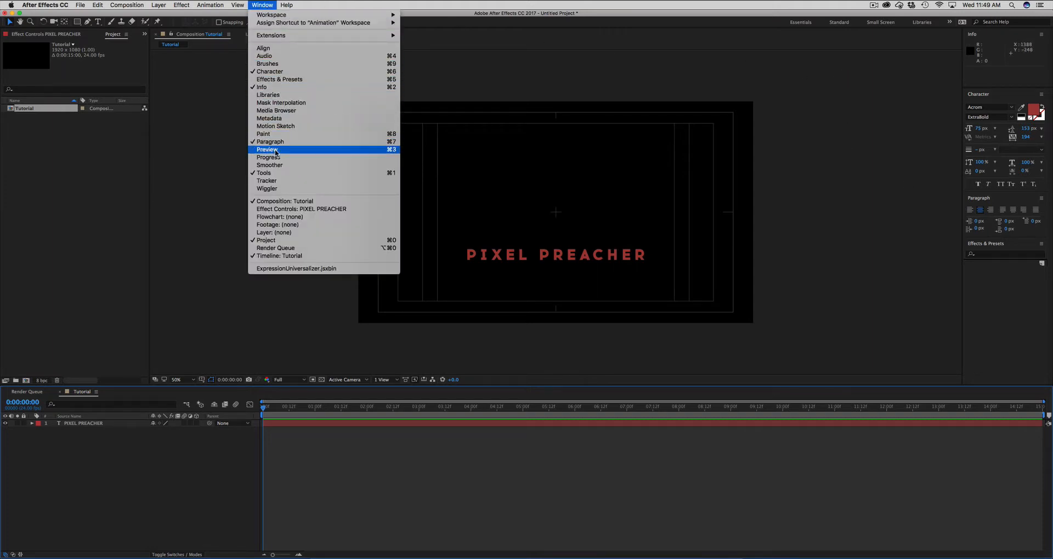
pyautogui.click(276, 151)
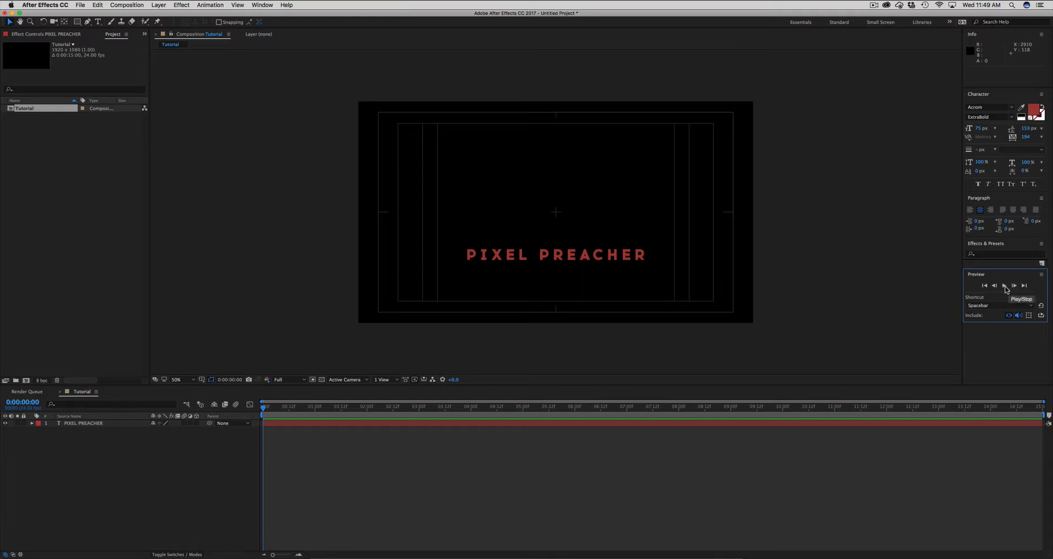
pyautogui.click(1004, 287)
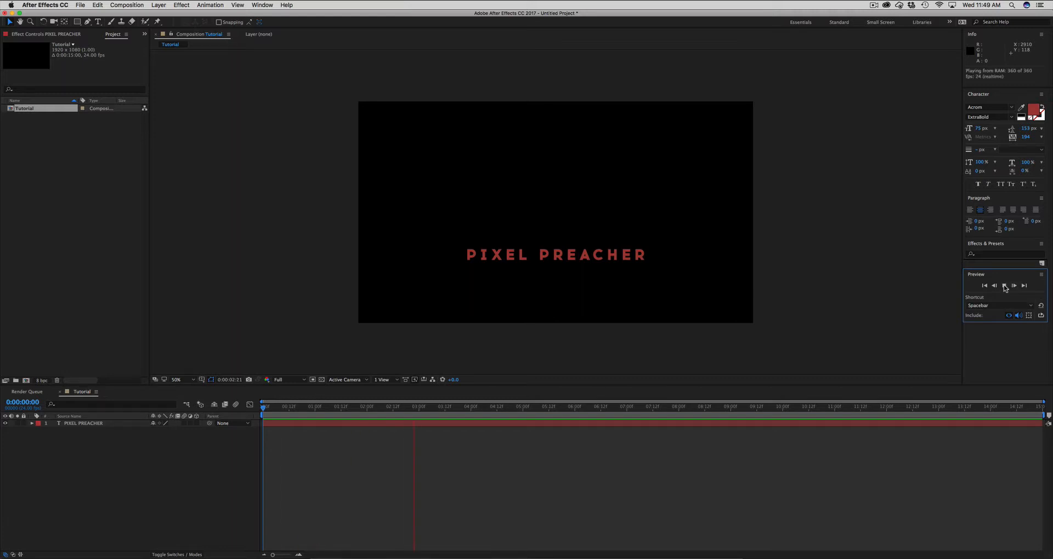
pyautogui.click(1006, 287)
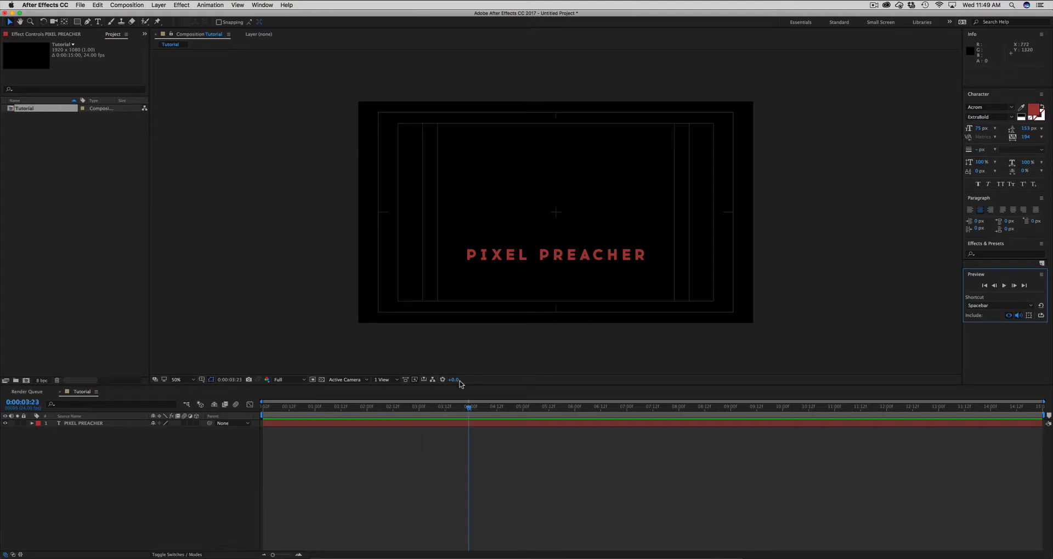
pyautogui.click(409, 446)
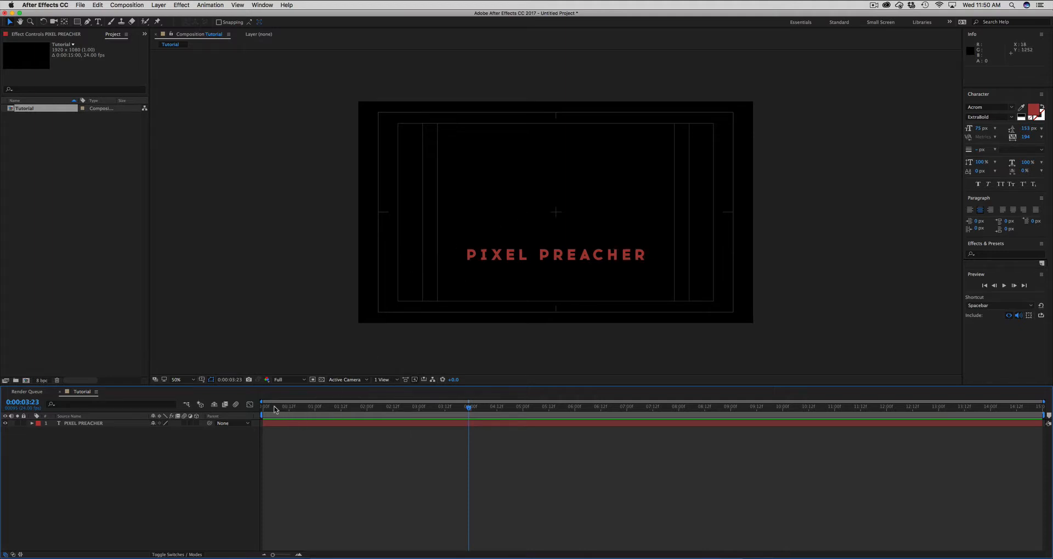
pyautogui.moveTo(274, 408); pyautogui.dragTo(451, 408)
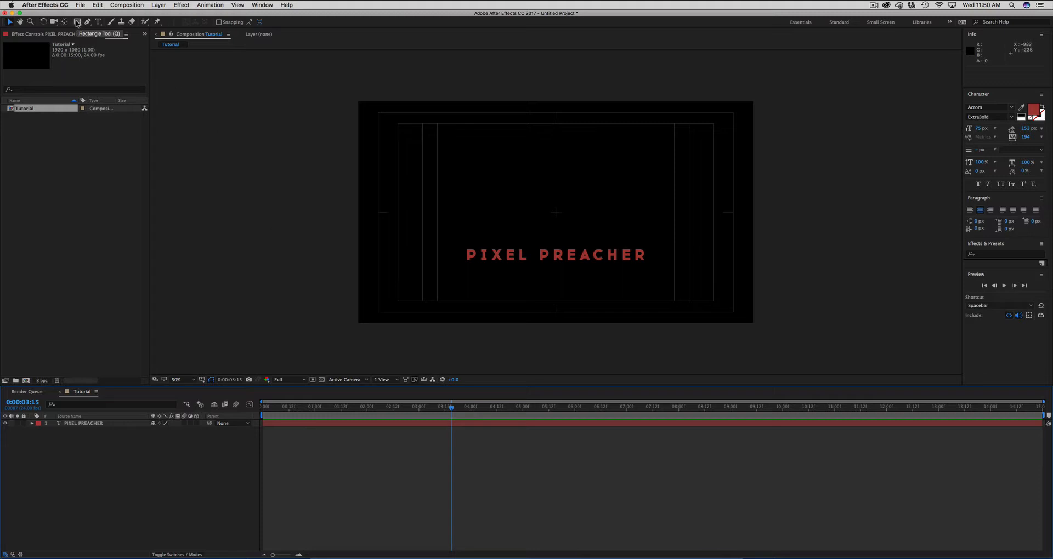
# - Set the Rectangle tool's fill to the dark red sampled from the PIXEL PREACHER title
pyautogui.moveTo(77, 24); pyautogui.dragTo(101, 22)
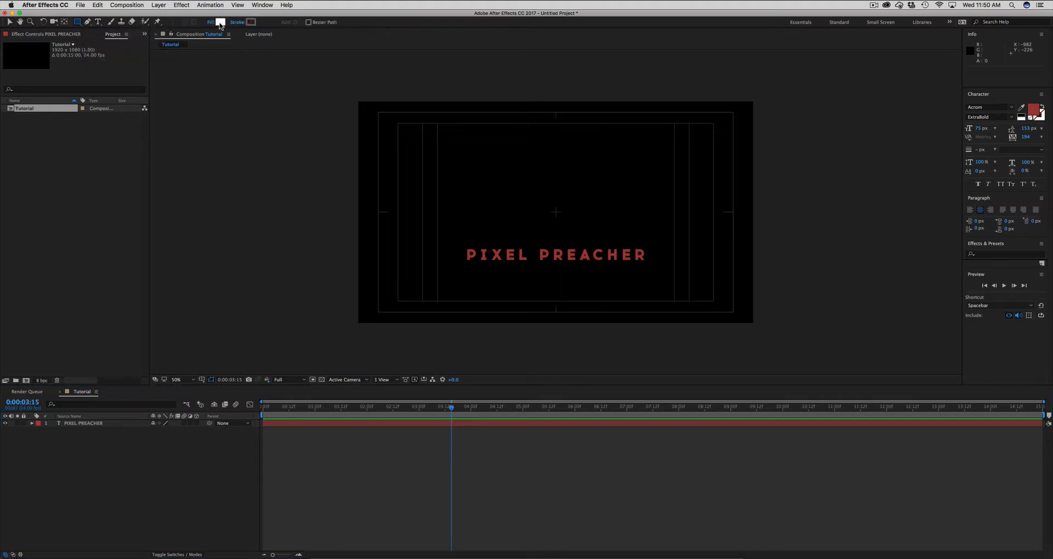
pyautogui.click(220, 23)
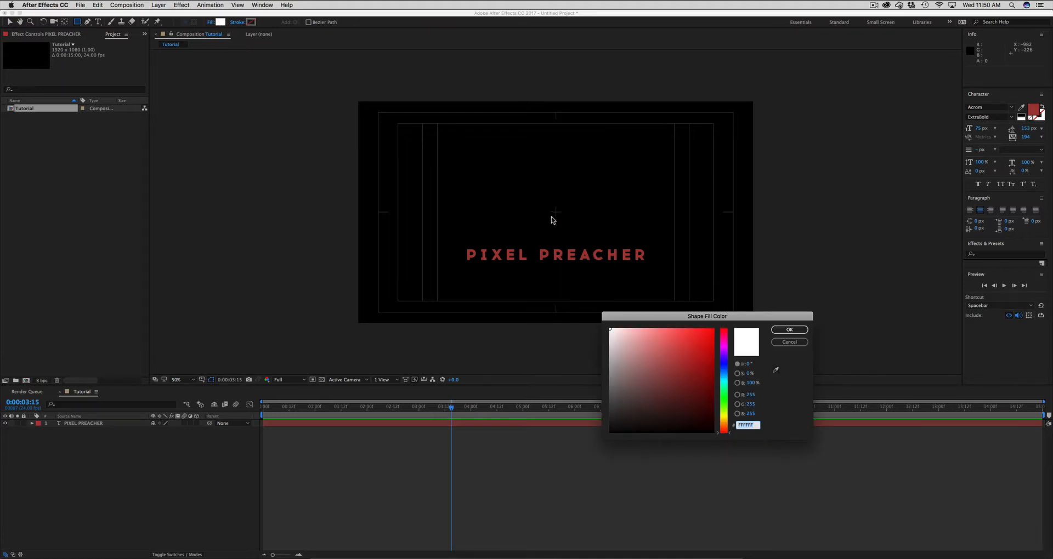
pyautogui.click(775, 372)
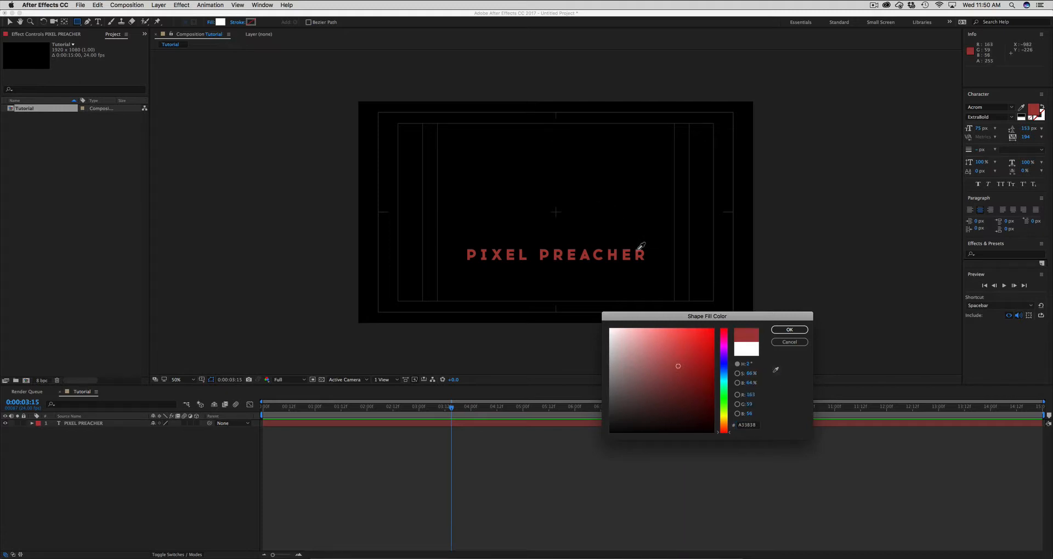
pyautogui.click(789, 330)
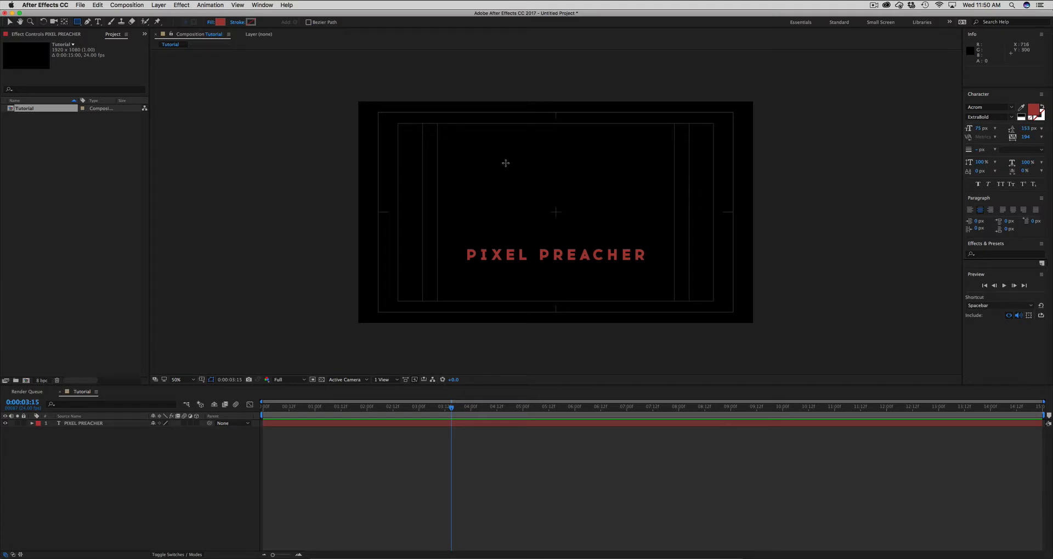
# - Draw a filled square above the PIXEL PREACHER title, centre it horizontally over the text, and deselect it
pyautogui.moveTo(506, 163)
pyautogui.mouseDown()
pyautogui.moveTo(601, 237)
pyautogui.moveTo(604, 186)
pyautogui.moveTo(683, 239)
pyautogui.moveTo(553, 324)
pyautogui.moveTo(607, 180)
pyautogui.moveTo(548, 211)
pyautogui.moveTo(582, 230)
pyautogui.moveTo(575, 221)
pyautogui.mouseUp()
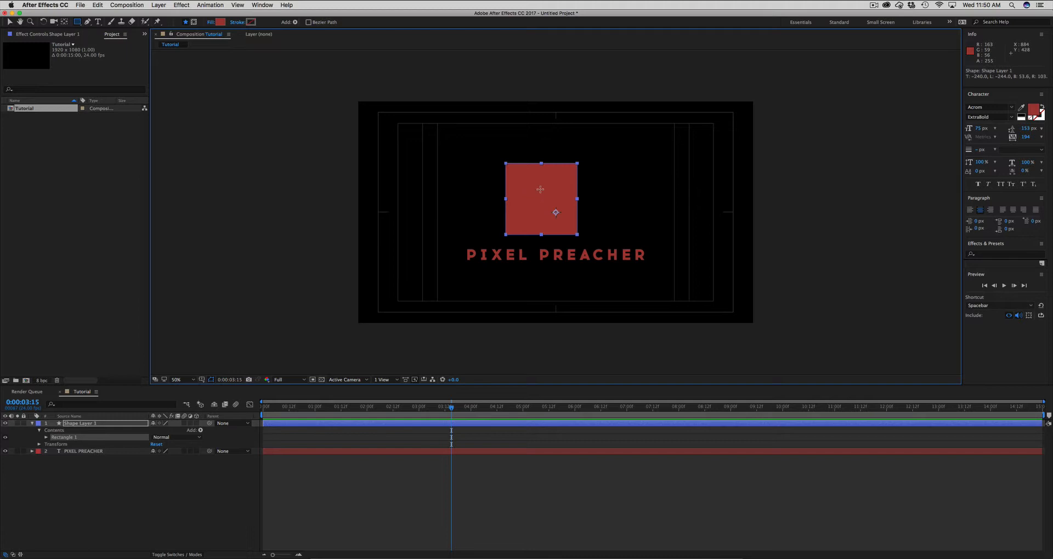
pyautogui.press('v')
pyautogui.moveTo(525, 198); pyautogui.dragTo(547, 209)
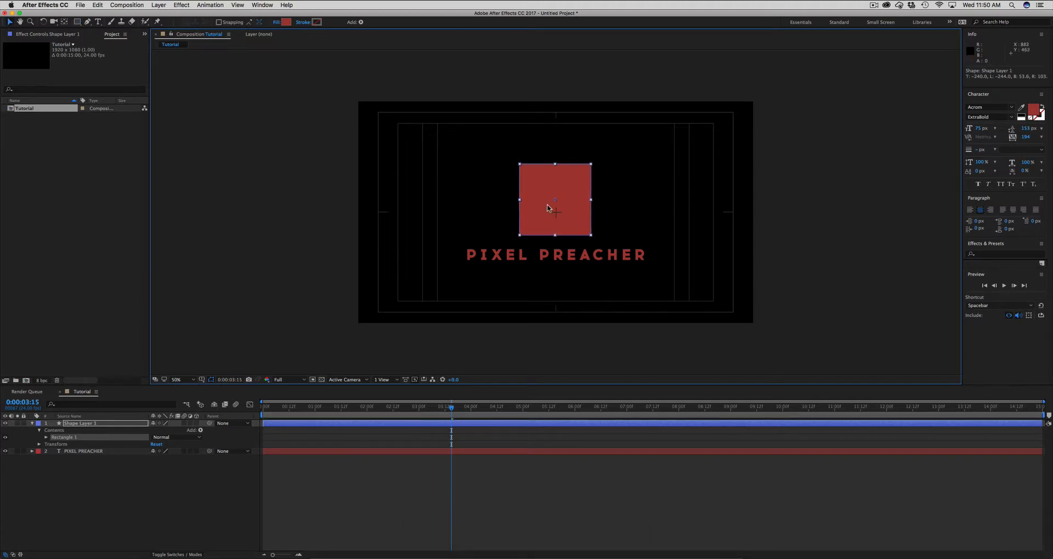
pyautogui.click(403, 430)
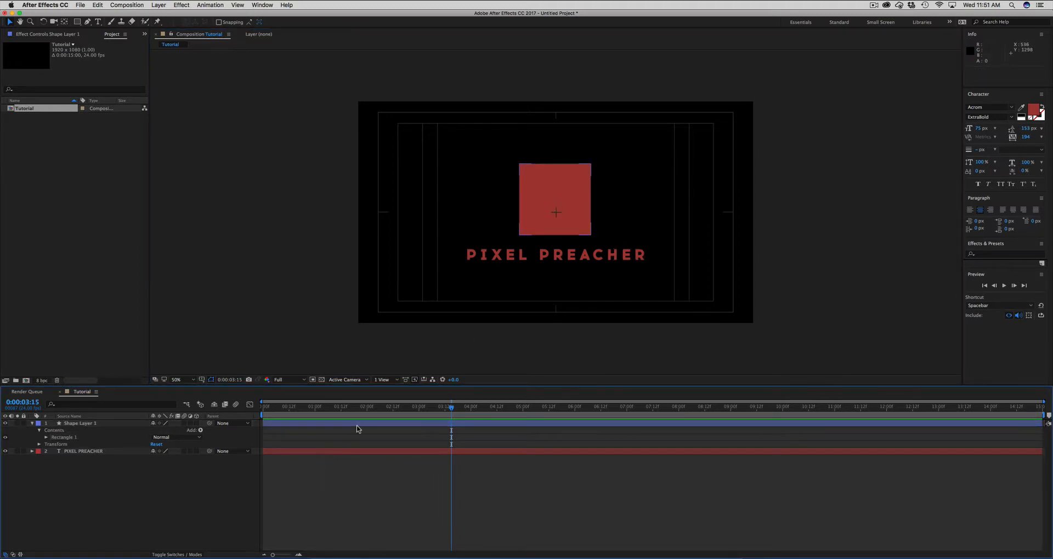
# - Add a new text box containing the letter P and enlarge the letter to about 349 px
pyautogui.press('super+t')
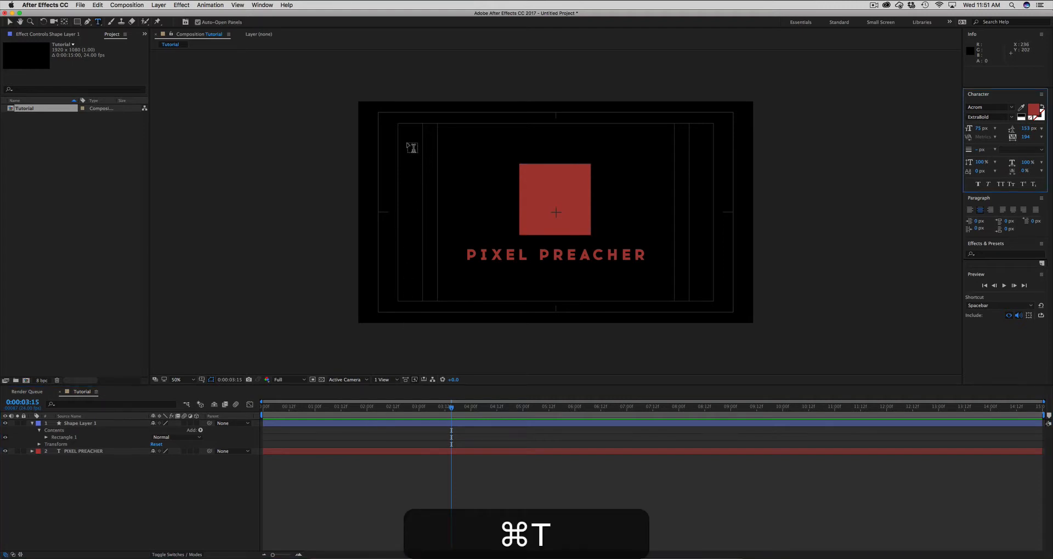
pyautogui.moveTo(408, 145); pyautogui.dragTo(530, 256)
pyautogui.write('P')
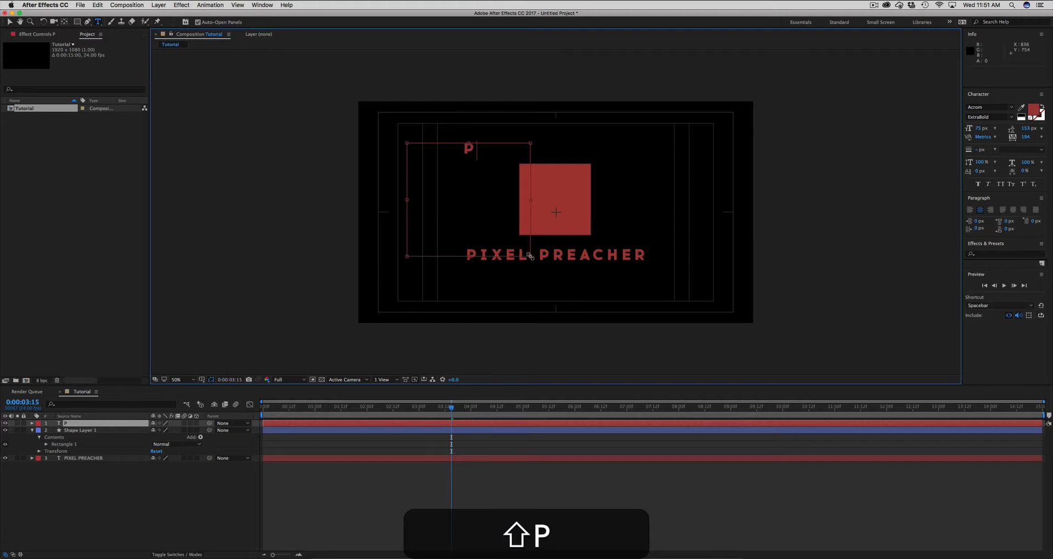
pyautogui.press('super+a')
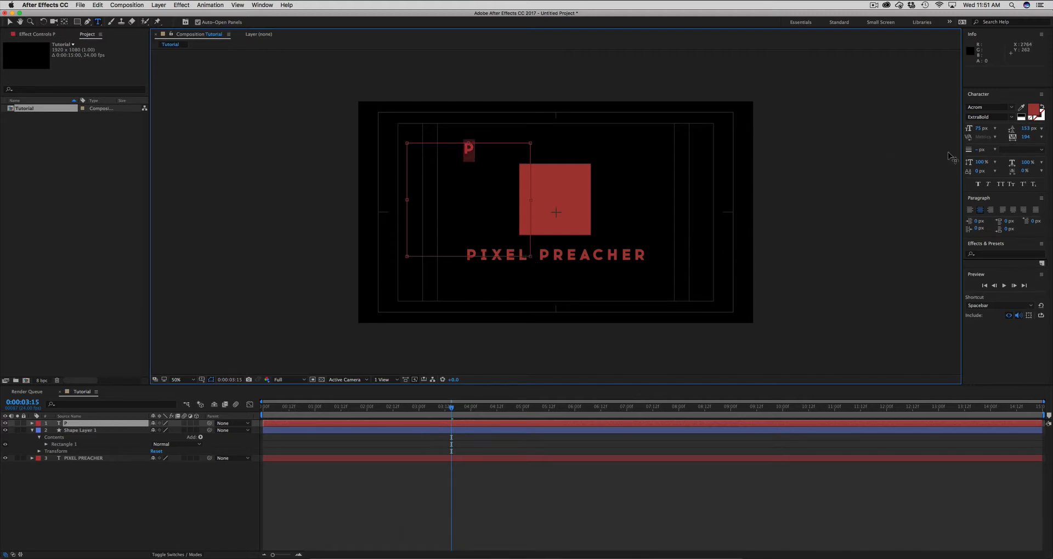
pyautogui.moveTo(978, 128); pyautogui.dragTo(1036, 99)
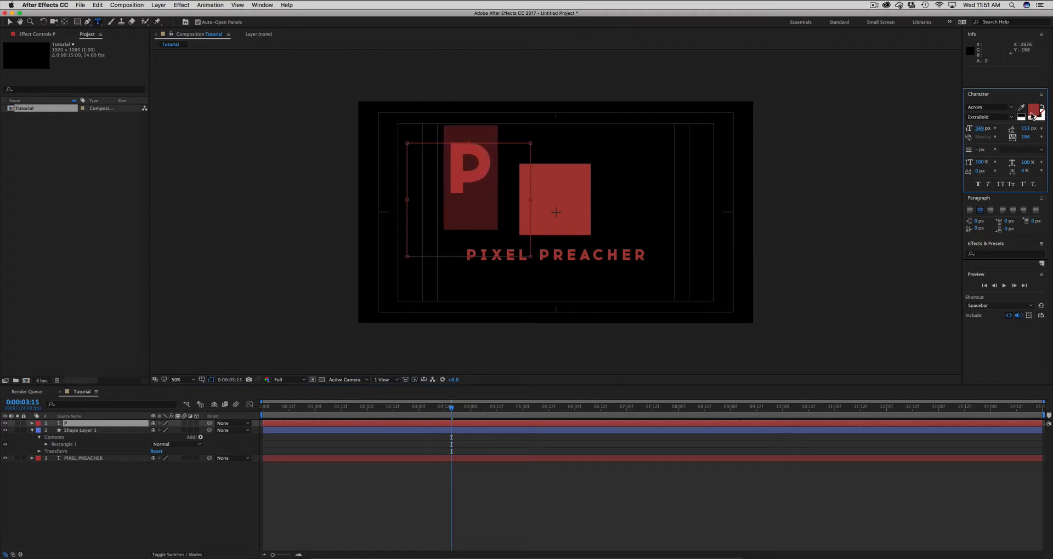
# - Change the letter P's fill to white and move it onto the middle of the red square
pyautogui.click(1032, 113)
pyautogui.moveTo(670, 349); pyautogui.dragTo(597, 322)
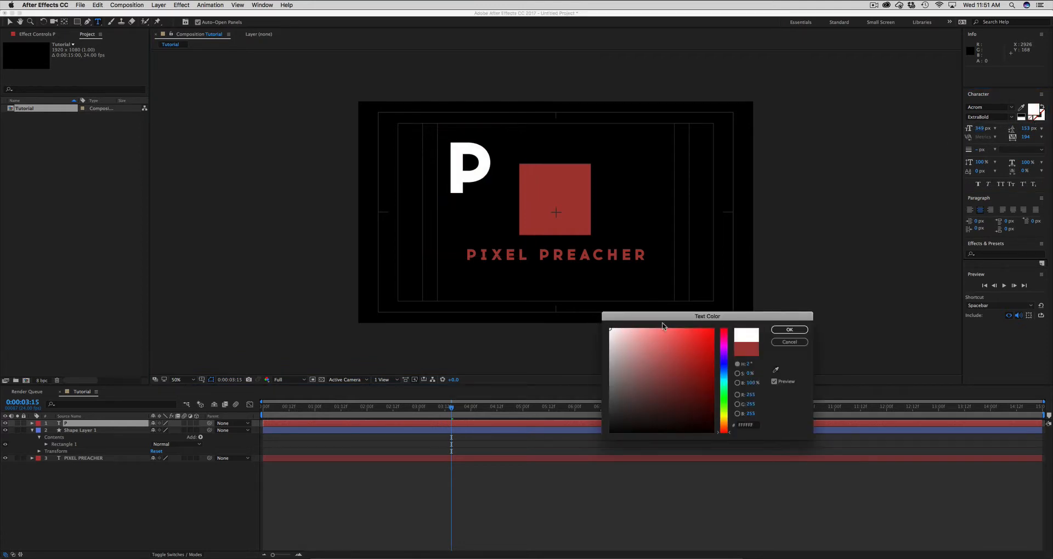
pyautogui.click(788, 331)
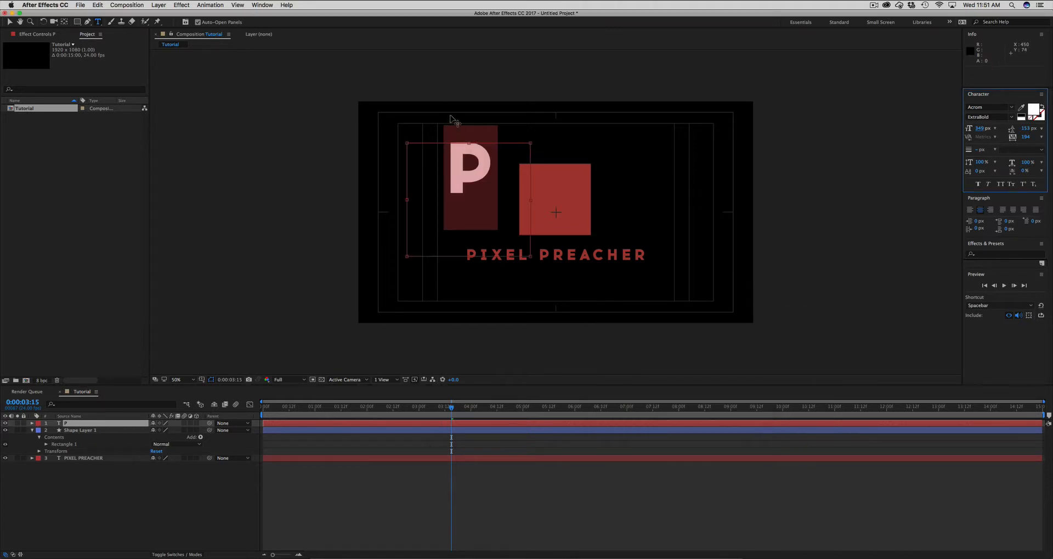
pyautogui.moveTo(453, 119); pyautogui.dragTo(538, 148)
pyautogui.click(447, 489)
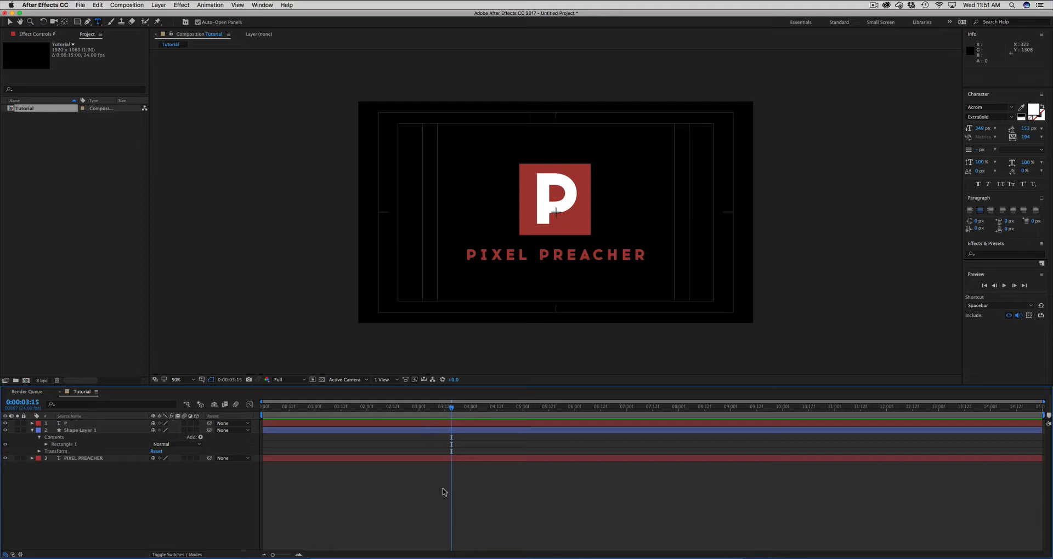
# - Reduce the font size of the PIXEL PREACHER text layer to 52 px and deselect the layer
pyautogui.click(336, 460)
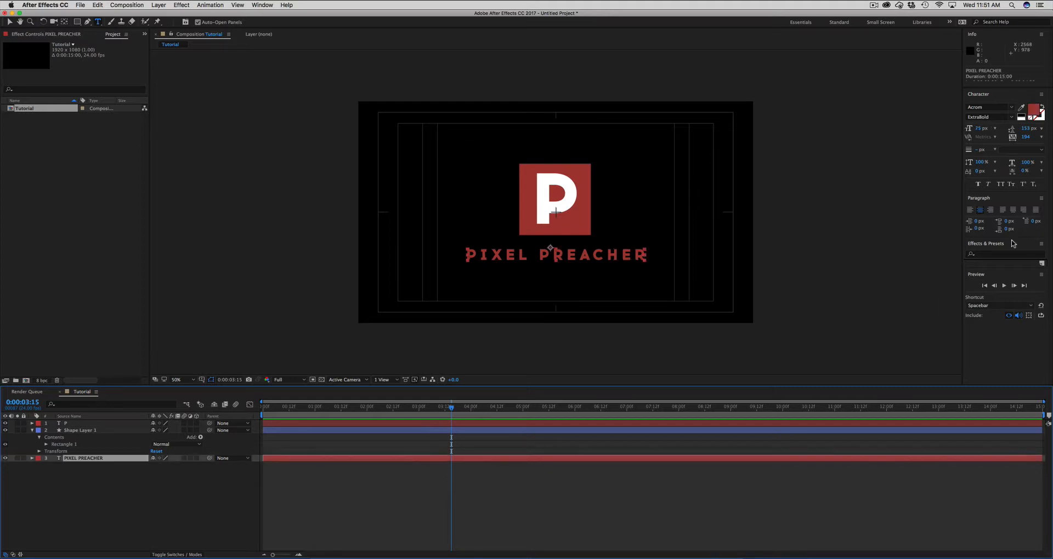
pyautogui.click(977, 130)
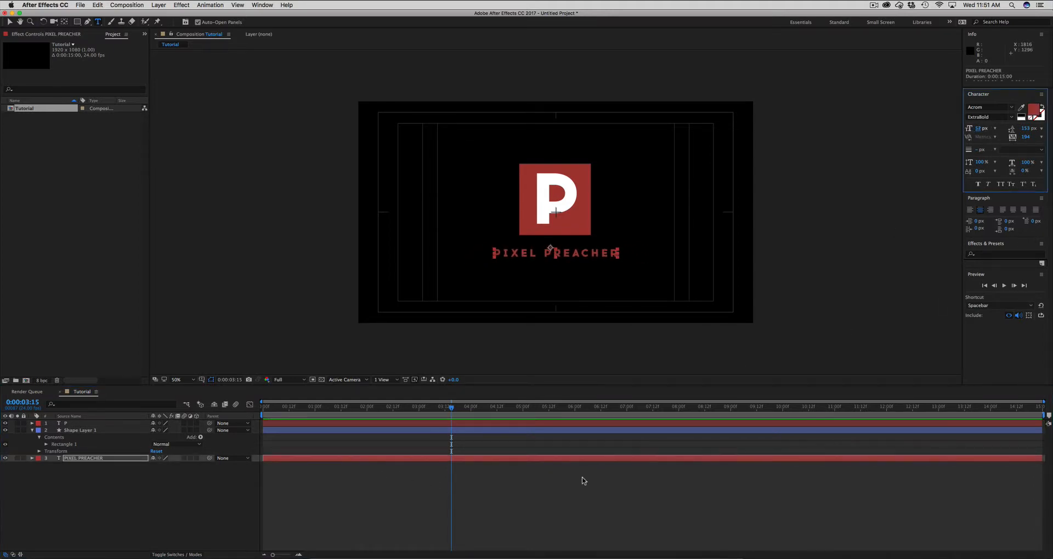
pyautogui.click(528, 480)
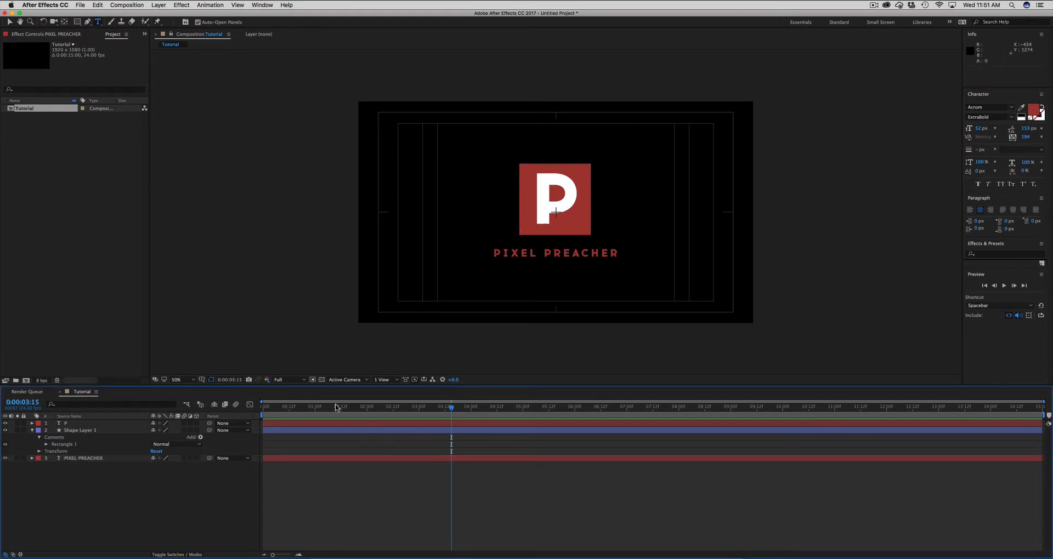
# - Collapse the properties of Shape Layer 1 in the timeline and widen the Project area slightly
pyautogui.click(81, 190)
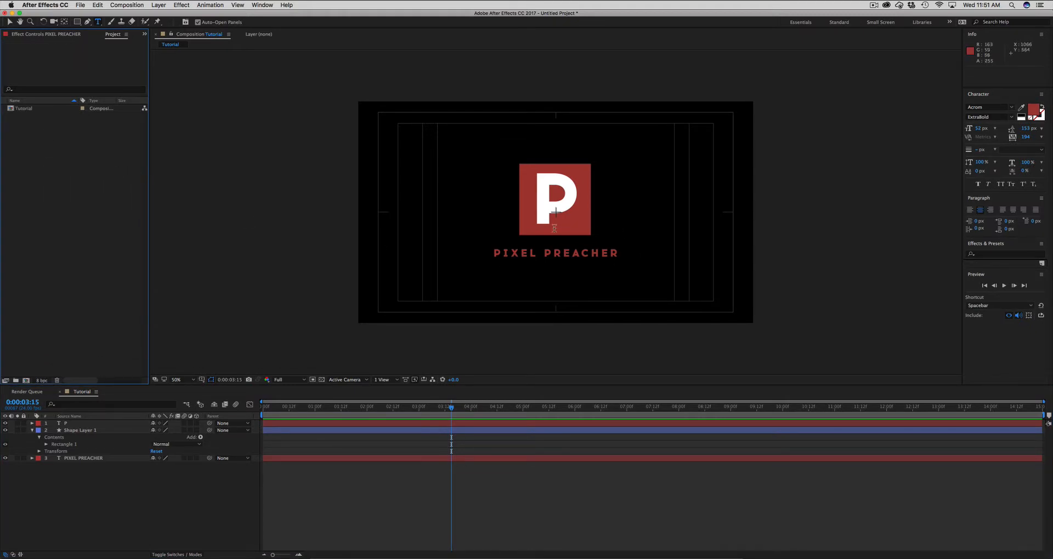
pyautogui.click(72, 431)
pyautogui.click(32, 430)
pyautogui.click(54, 458)
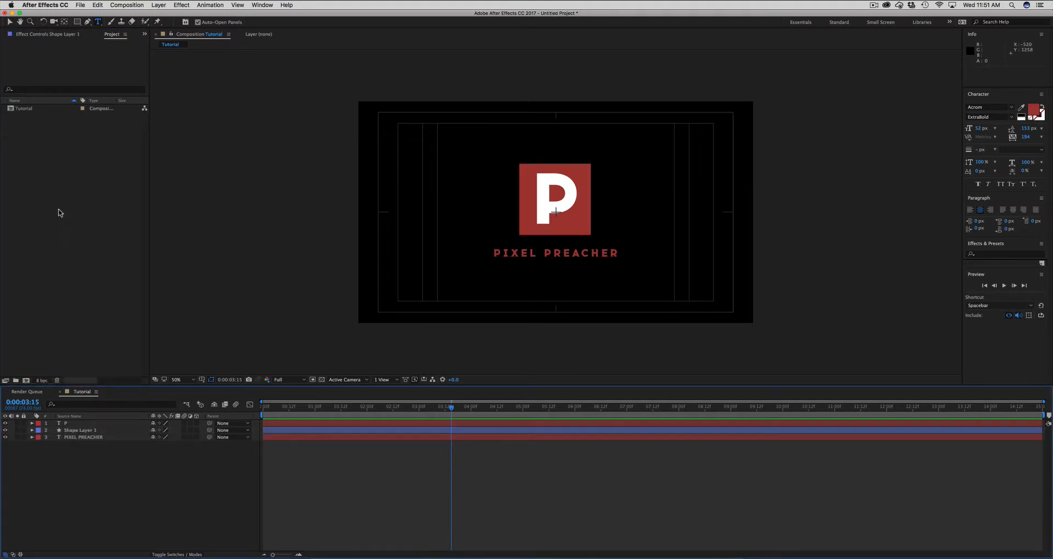
pyautogui.moveTo(149, 159); pyautogui.dragTo(157, 159)
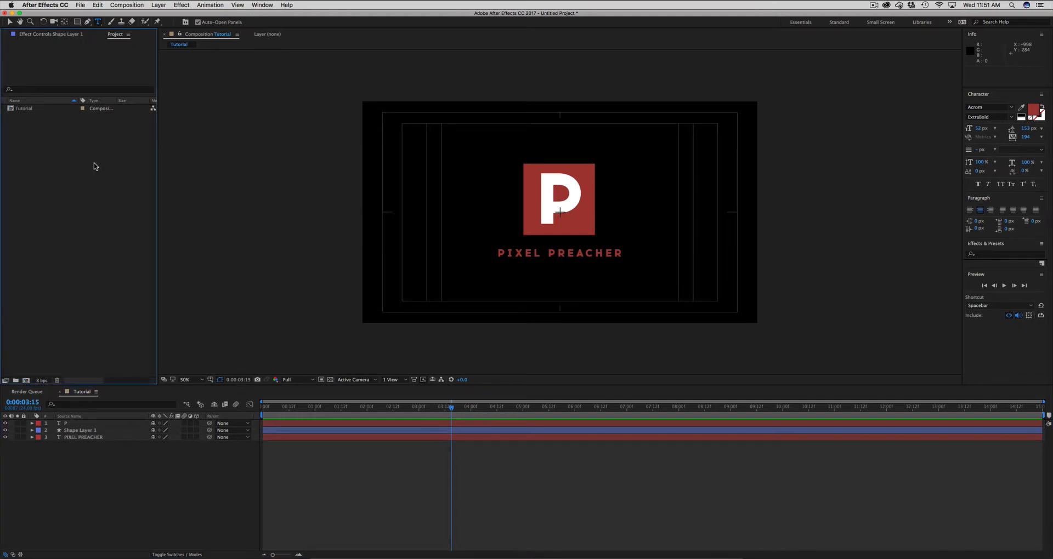
# - Import the image shaded square 1.jpg from the Desktop into the project
pyautogui.press('super+i')
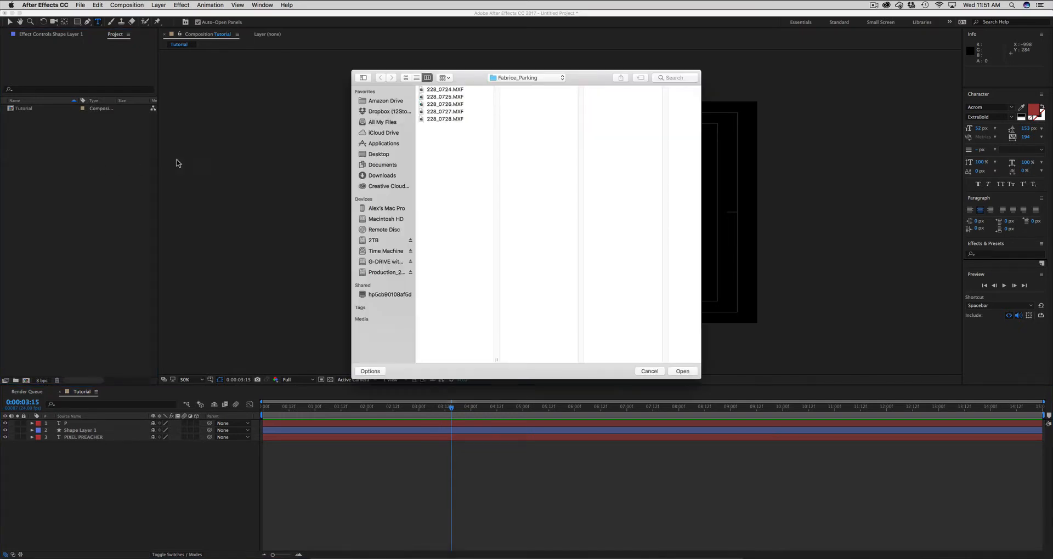
pyautogui.click(523, 79)
pyautogui.click(412, 183)
pyautogui.click(377, 155)
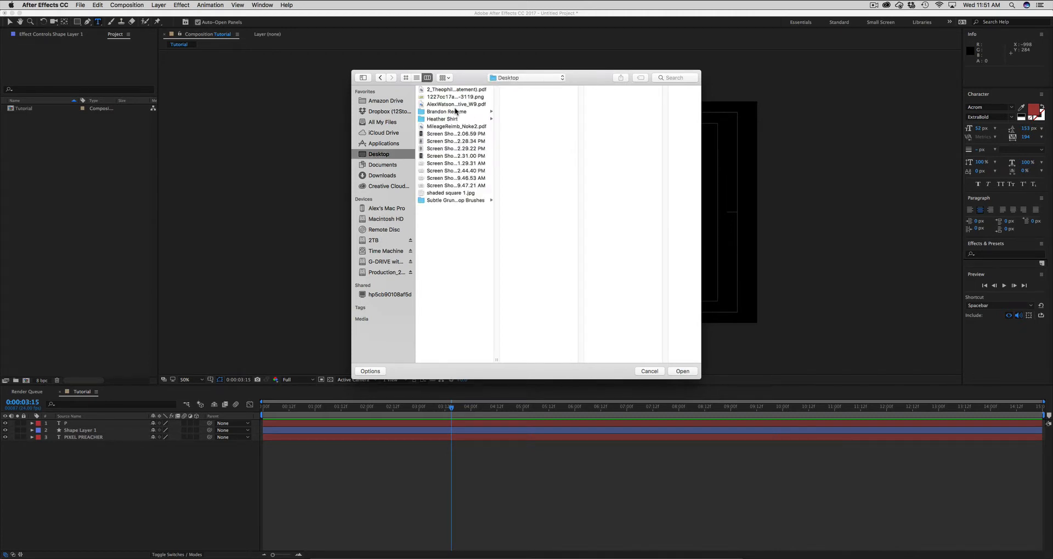
pyautogui.click(447, 193)
pyautogui.press('Return')
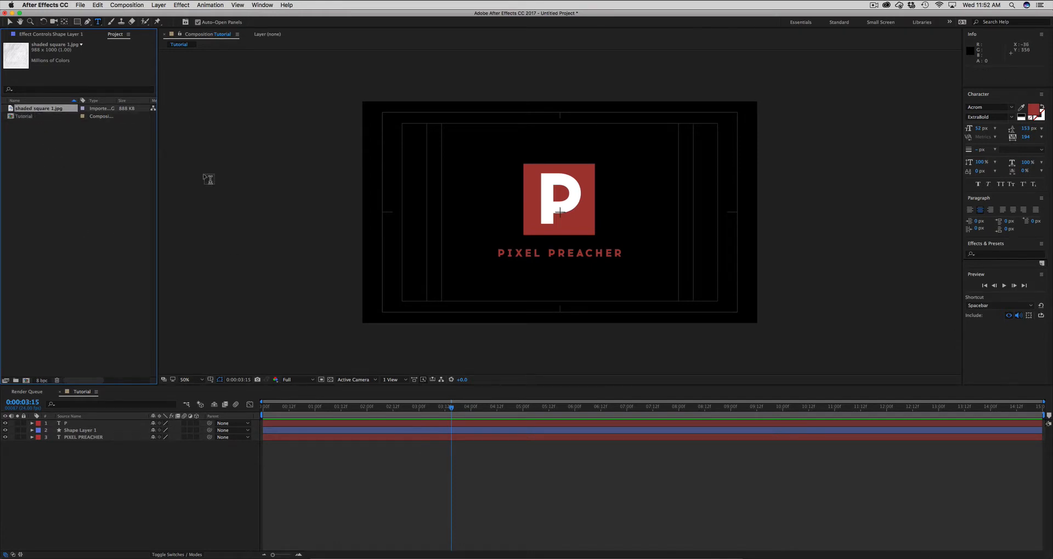
# - Create a new project folder named Assets at the top level, with no project item selected
pyautogui.click(27, 111)
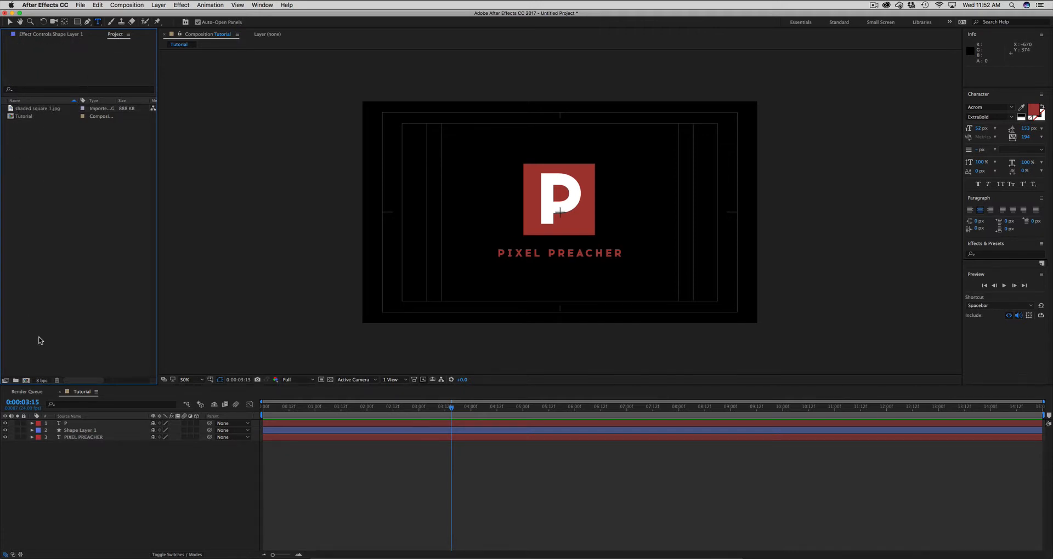
pyautogui.click(15, 384)
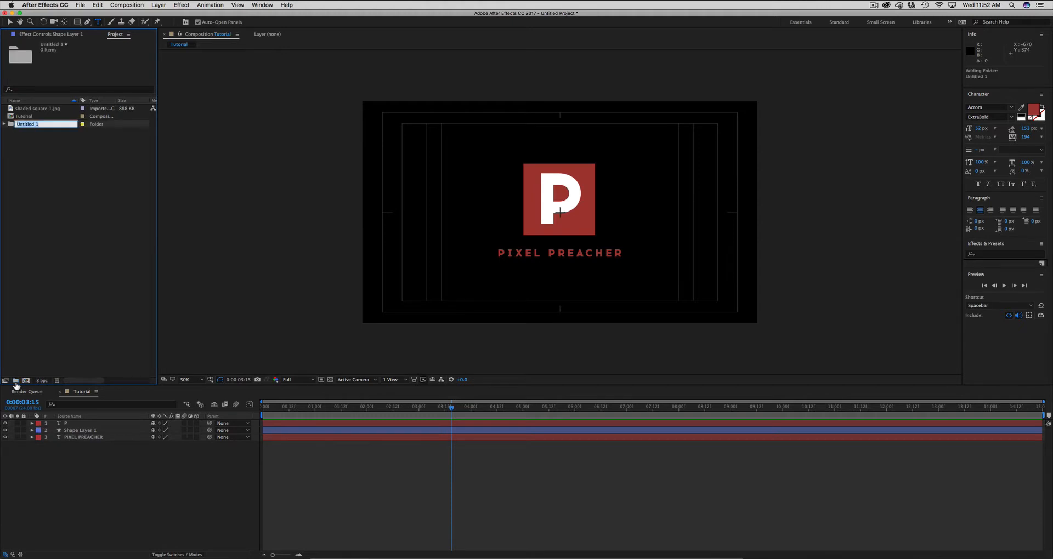
pyautogui.write('Assets')
pyautogui.press('Return')
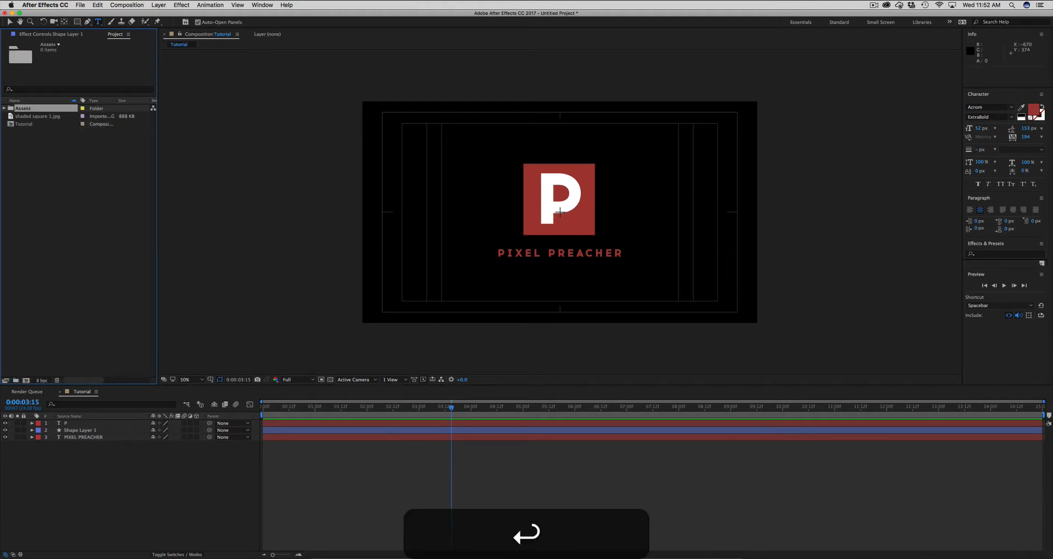
# - Move the shaded square 1.jpg image into the Assets folder of the project
pyautogui.moveTo(32, 116); pyautogui.dragTo(28, 109)
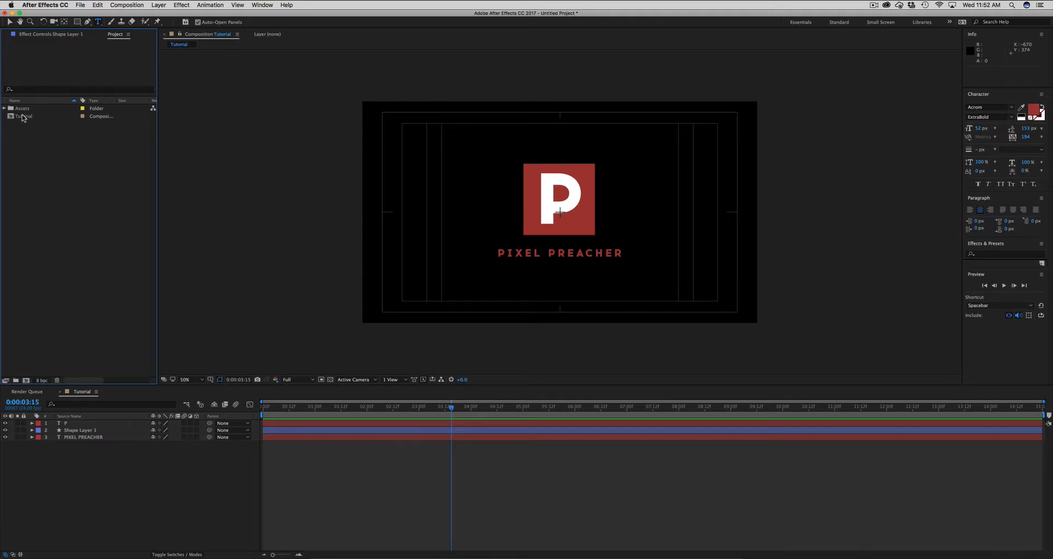
pyautogui.click(24, 118)
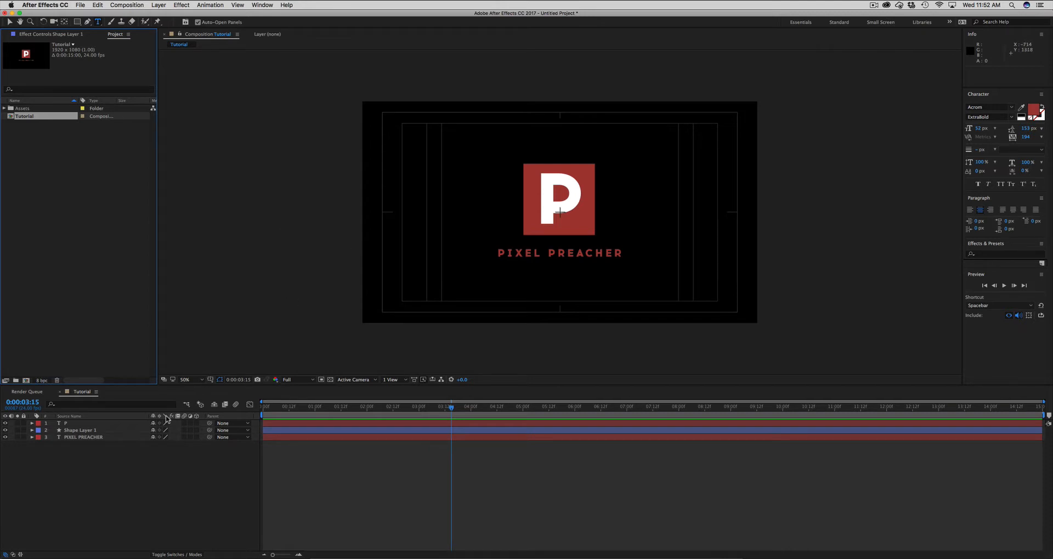
pyautogui.click(295, 455)
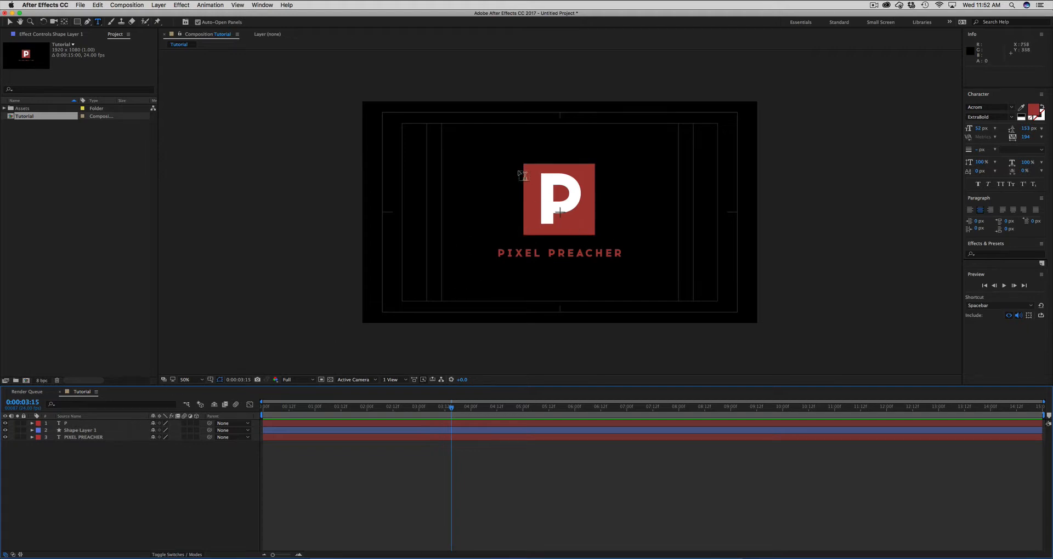
# - Pre-compose the P text layer and Shape Layer 1 together into a new composition named Emblem
pyautogui.click(88, 424)
pyautogui.keyDown('super'); pyautogui.click(110, 432); pyautogui.keyUp('super')
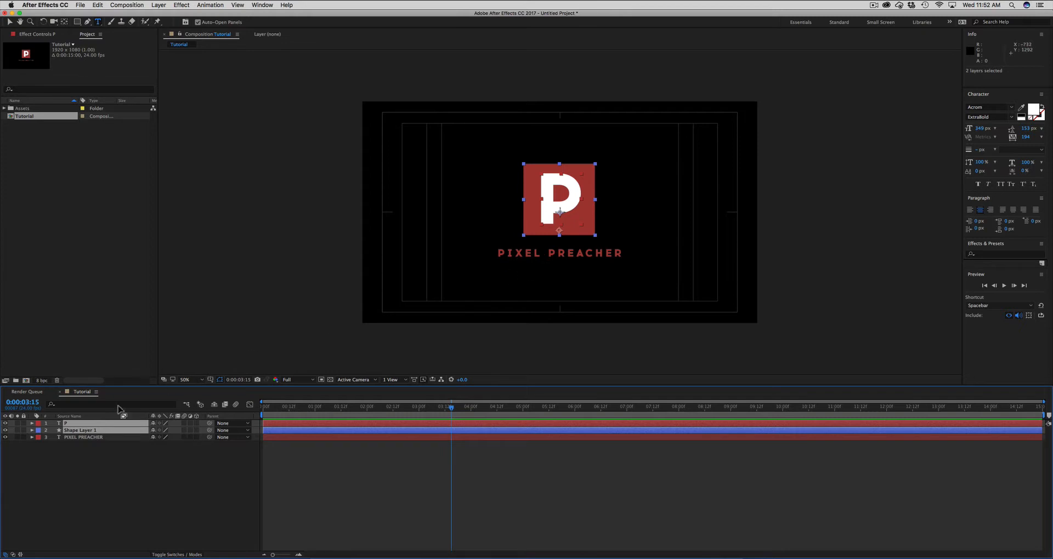
pyautogui.click(148, 476)
pyautogui.click(72, 426)
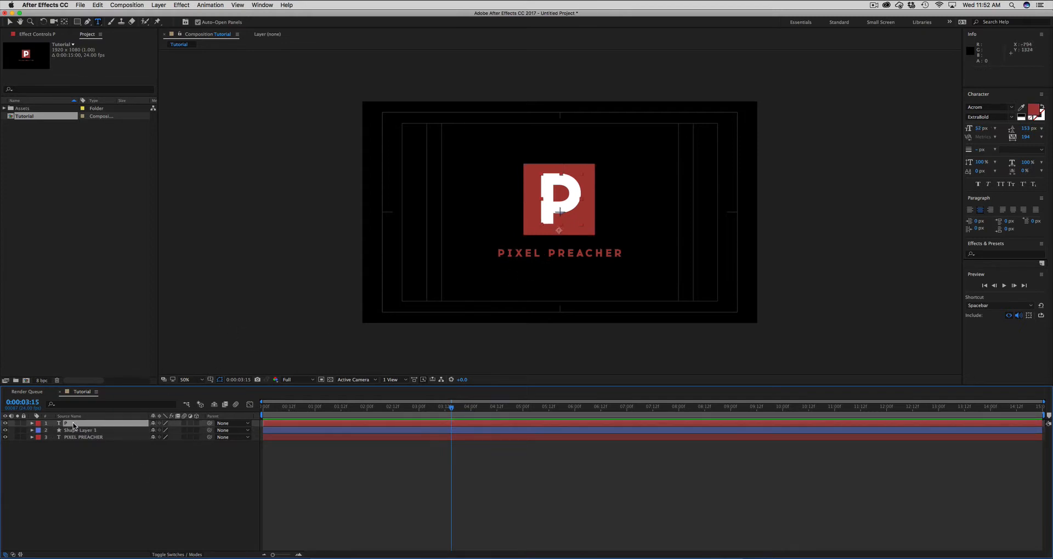
pyautogui.keyDown('shift'); pyautogui.click(75, 431); pyautogui.keyUp('shift')
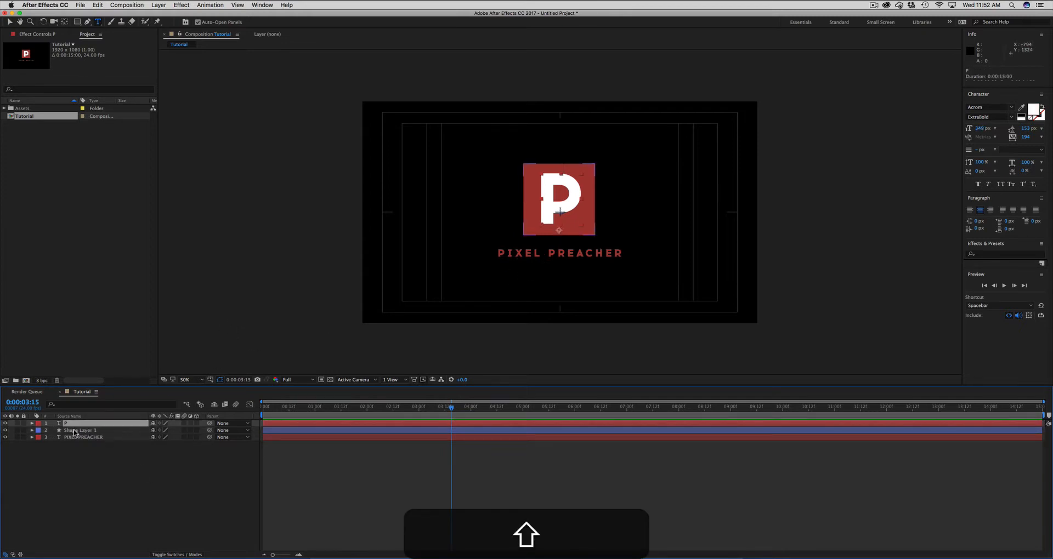
pyautogui.keyDown('shift'); pyautogui.click(75, 431); pyautogui.keyUp('shift')
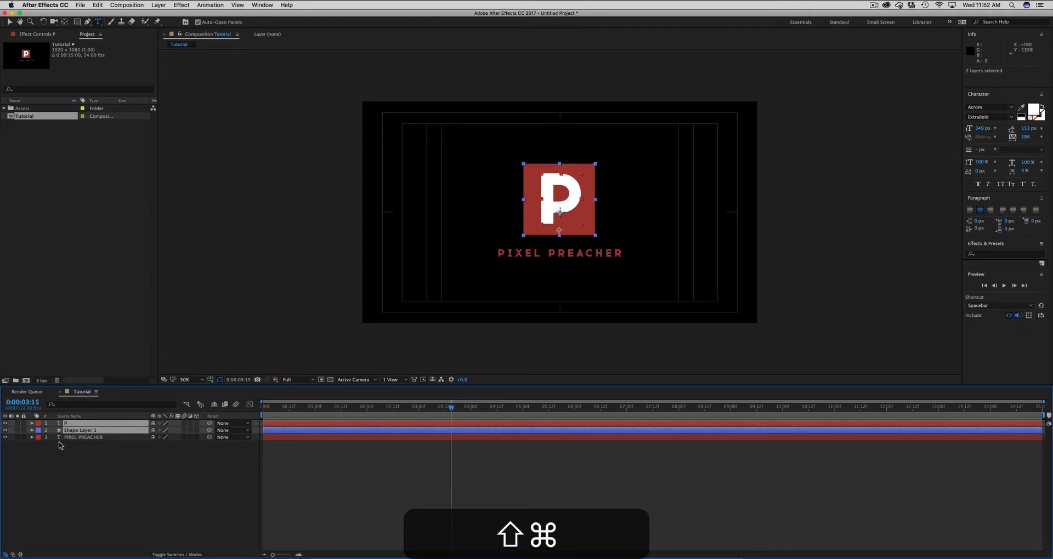
pyautogui.press('super+shift+c')
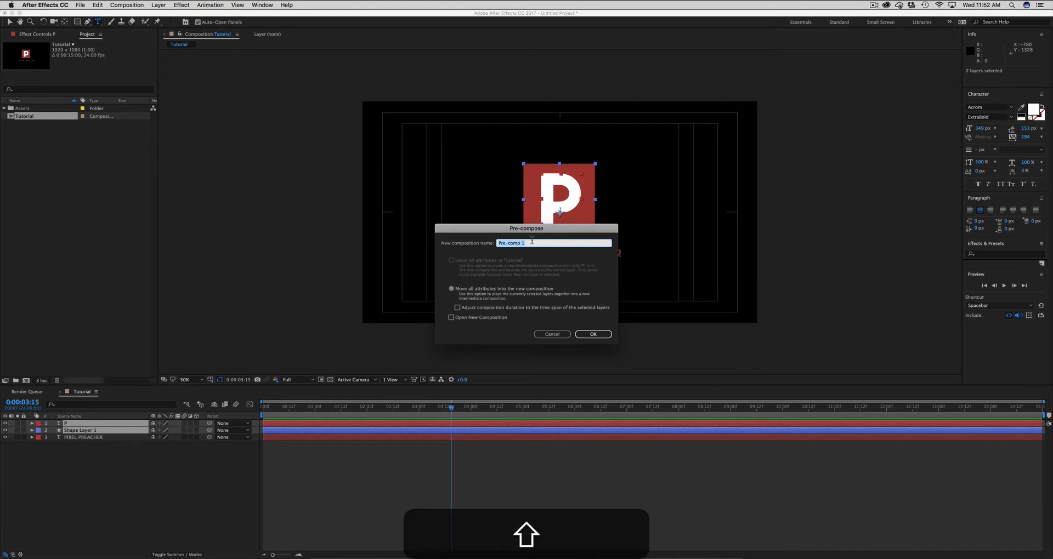
pyautogui.write('Emblem')
pyautogui.press('Return')
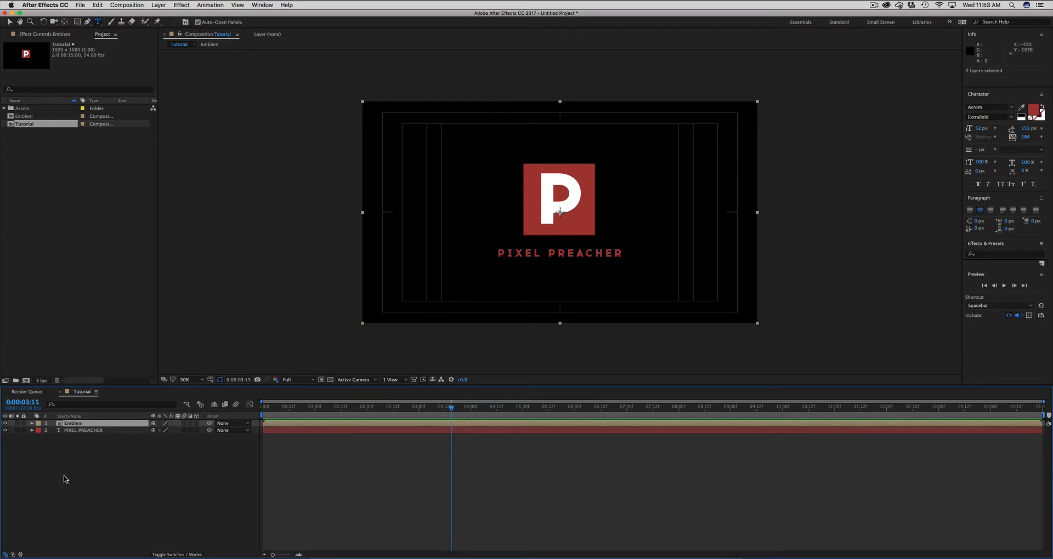
# - Switch to the Selection tool and open the Emblem composition to inspect its P and shape layers
pyautogui.press('v')
pyautogui.doubleClick(74, 425)
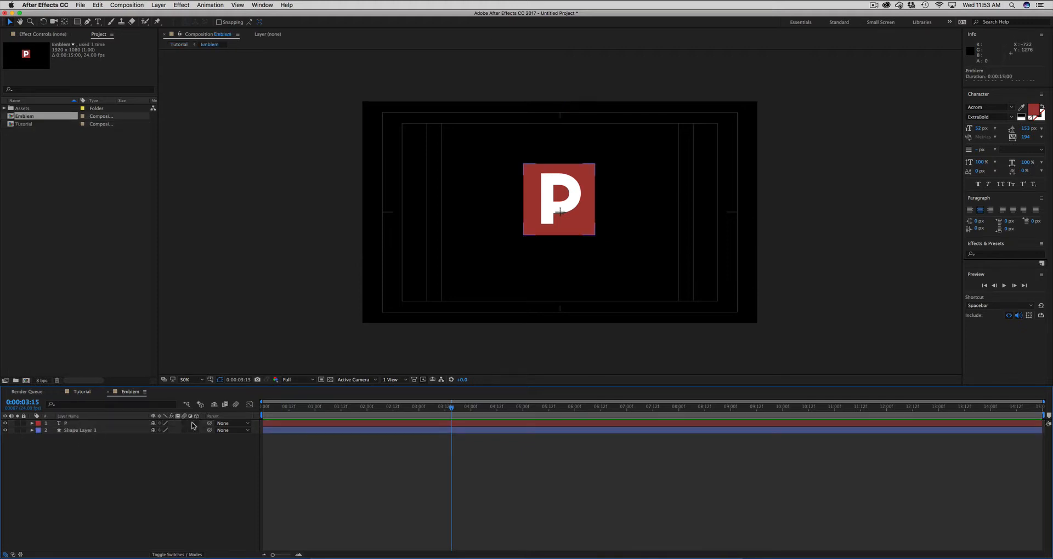
pyautogui.click(301, 431)
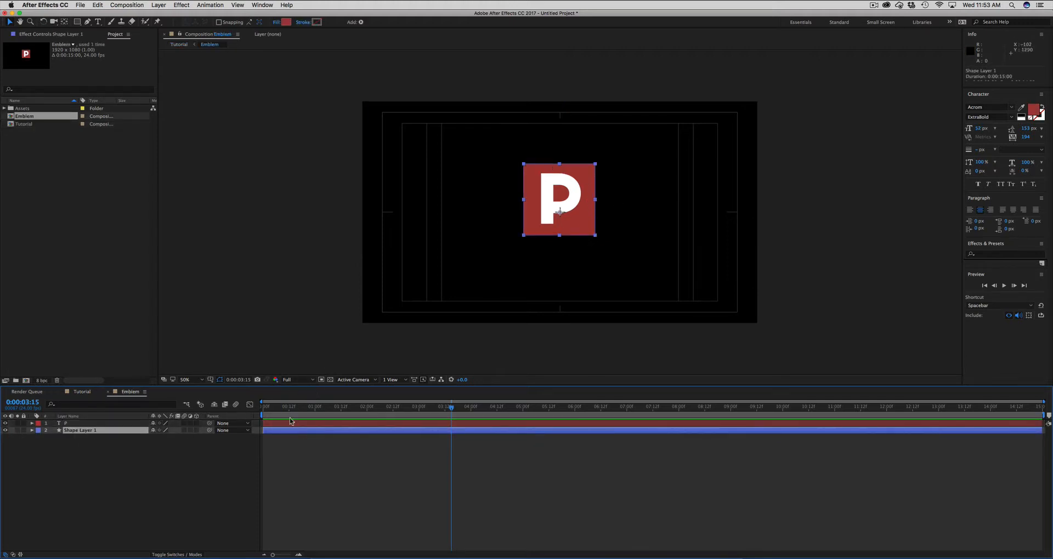
pyautogui.click(307, 446)
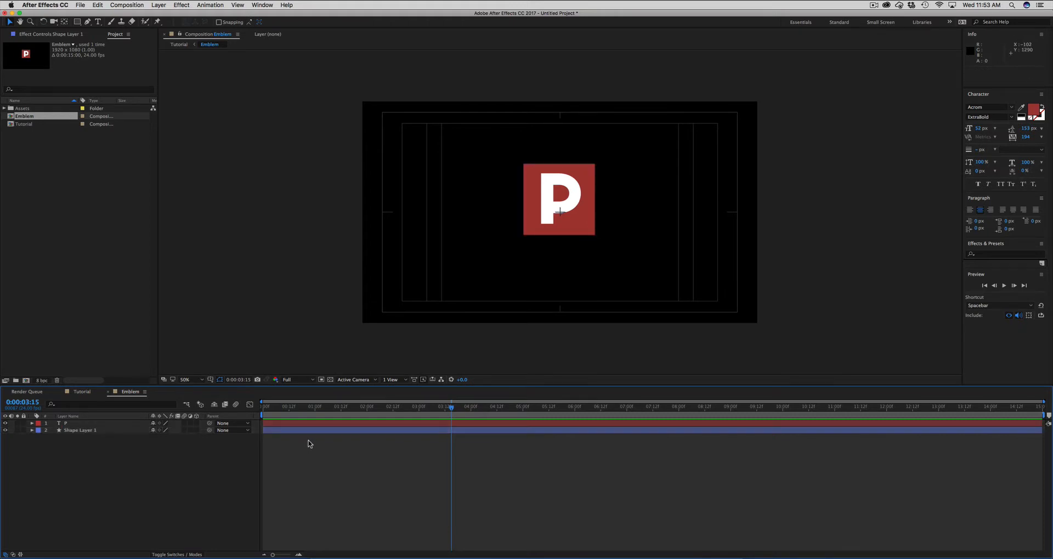
# - Return to the Tutorial composition, try moving the Emblem layer as one unit, and undo the move
pyautogui.click(82, 392)
pyautogui.moveTo(563, 181); pyautogui.dragTo(549, 208)
pyautogui.press('super+z')
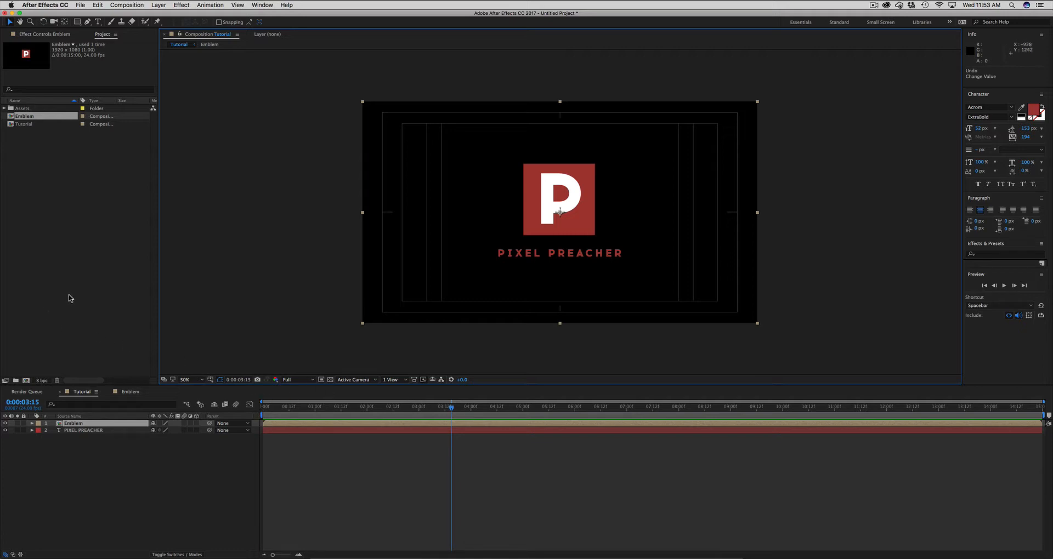
# - Add shaded square 1.jpg from the Assets folder to the Emblem composition as the topmost layer
pyautogui.click(10, 108)
pyautogui.click(5, 108)
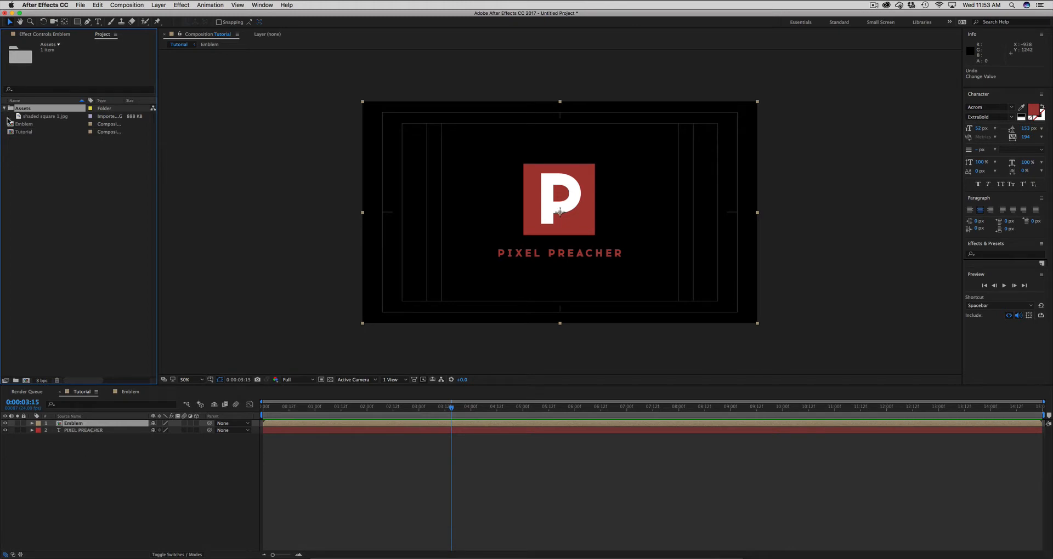
pyautogui.doubleClick(91, 427)
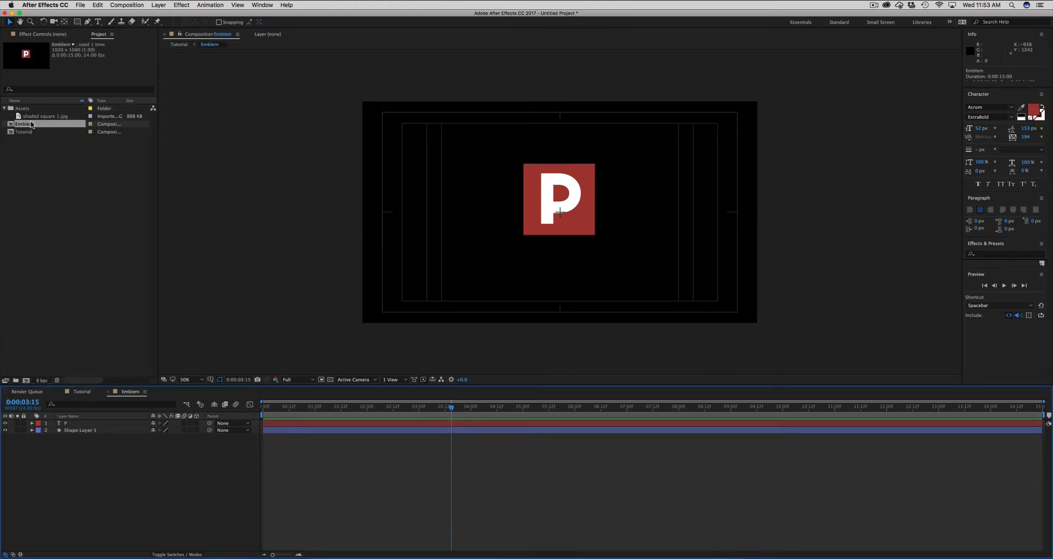
pyautogui.moveTo(34, 117)
pyautogui.mouseDown()
pyautogui.moveTo(61, 196)
pyautogui.moveTo(94, 423)
pyautogui.mouseUp()
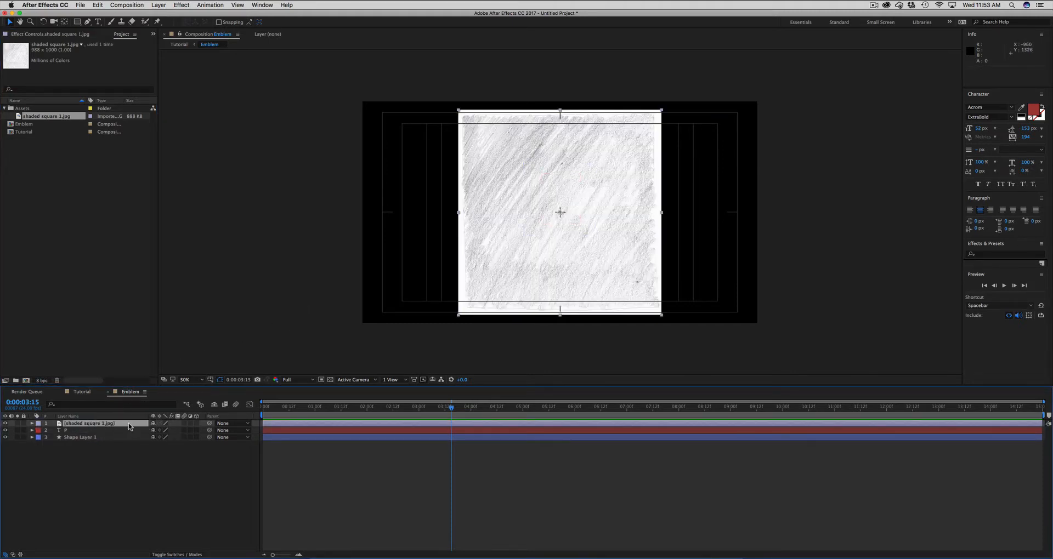
# - Show the layer modes and set the blending mode of the shaded square 1.jpg layer to Multiply
pyautogui.click(177, 554)
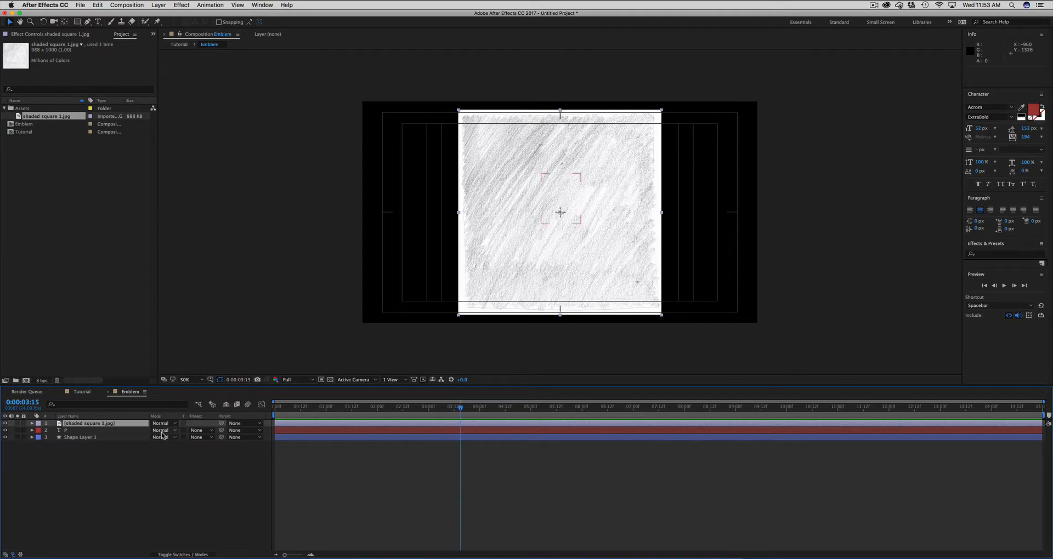
pyautogui.click(190, 555)
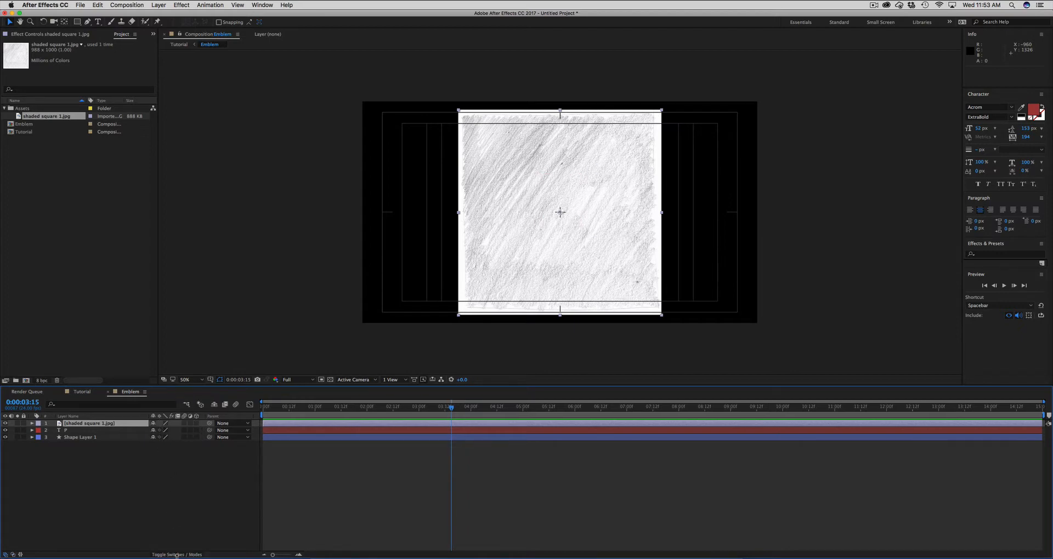
pyautogui.click(176, 555)
pyautogui.click(153, 424)
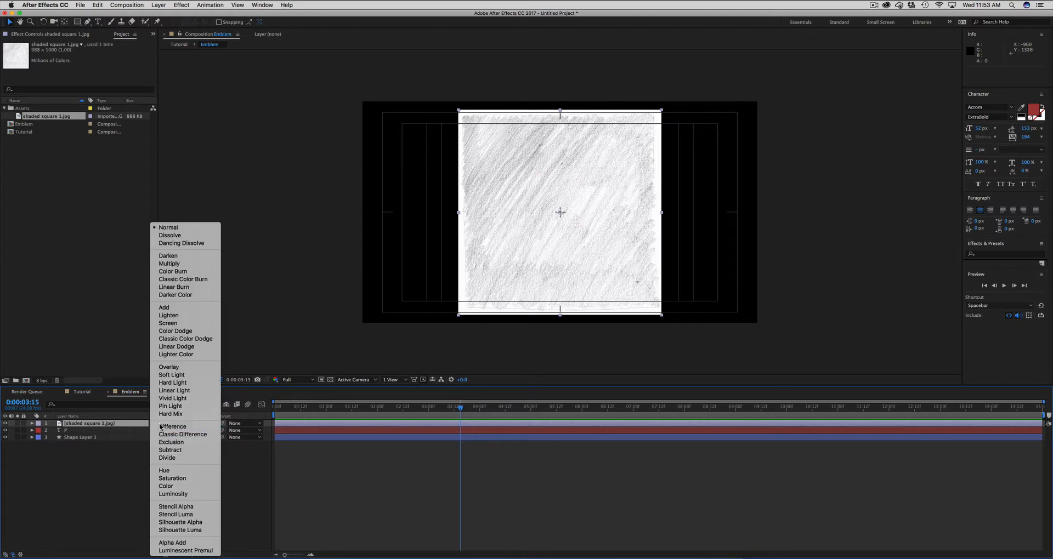
pyautogui.click(164, 264)
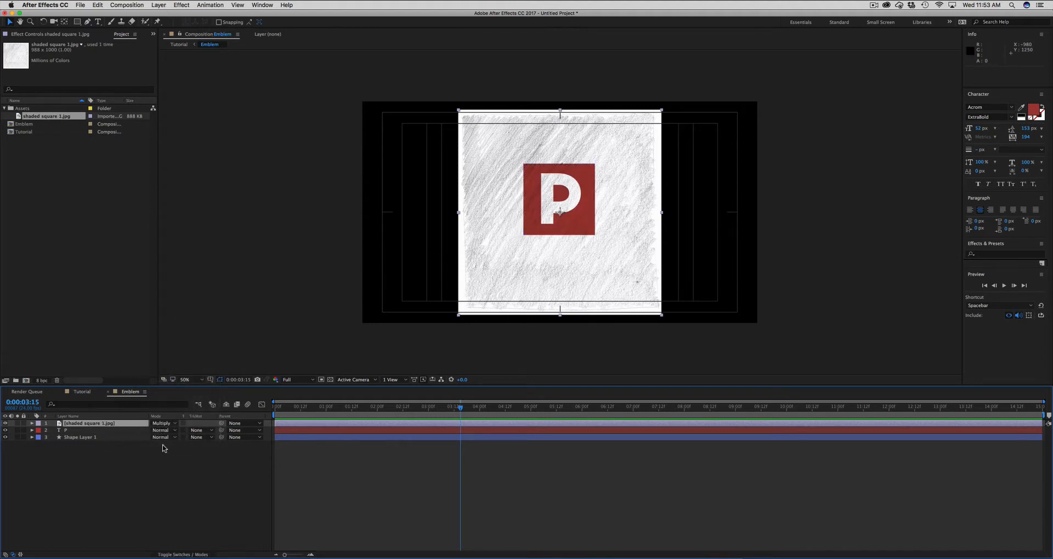
pyautogui.click(197, 437)
pyautogui.click(159, 457)
# - Mask the shaded square 1.jpg layer with a rectangle drawn around the red square, then deselect the layer
pyautogui.click(77, 22)
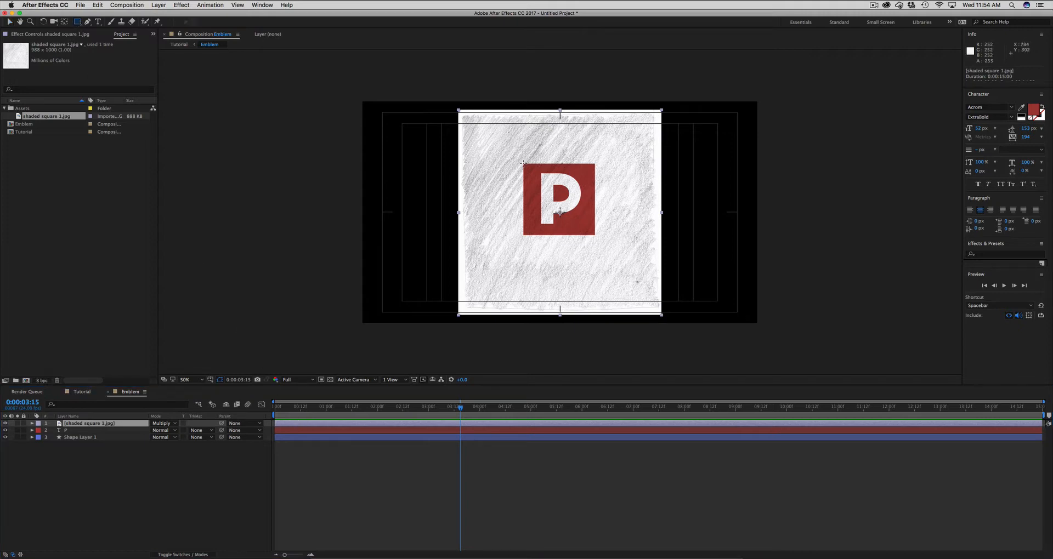
pyautogui.moveTo(523, 164); pyautogui.dragTo(596, 236)
pyautogui.click(422, 480)
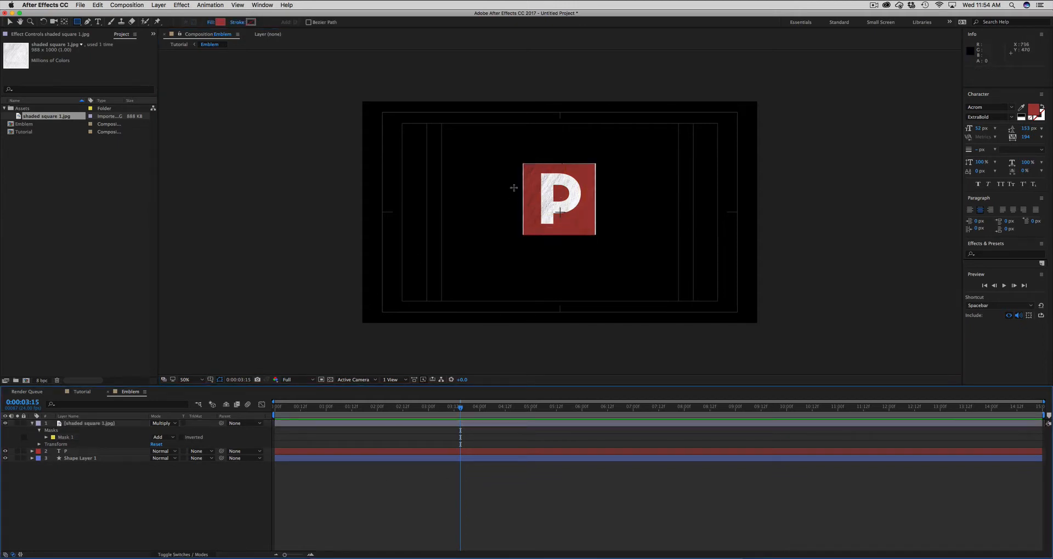
# - Hide the shaded square 1.jpg layer and collapse its properties in the timeline
pyautogui.click(73, 425)
pyautogui.click(5, 423)
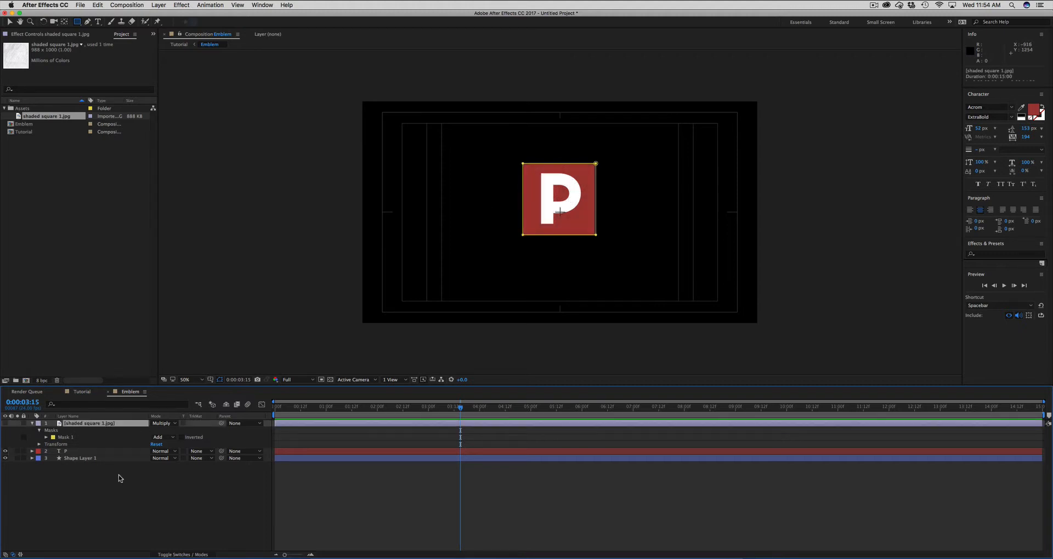
pyautogui.click(122, 480)
pyautogui.click(32, 424)
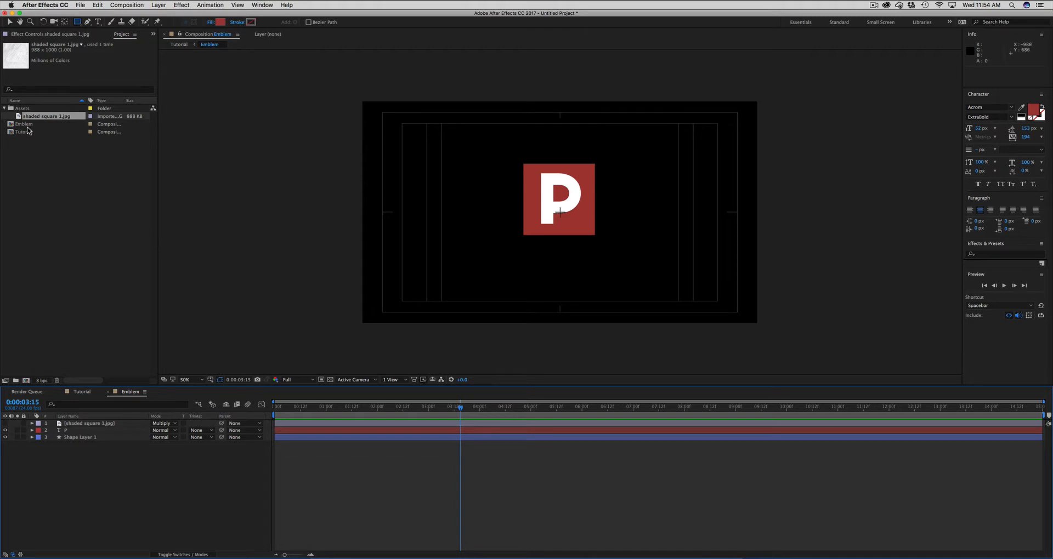
# - Collapse the Assets folder in the project and return to the Tutorial composition
pyautogui.click(22, 108)
pyautogui.click(5, 108)
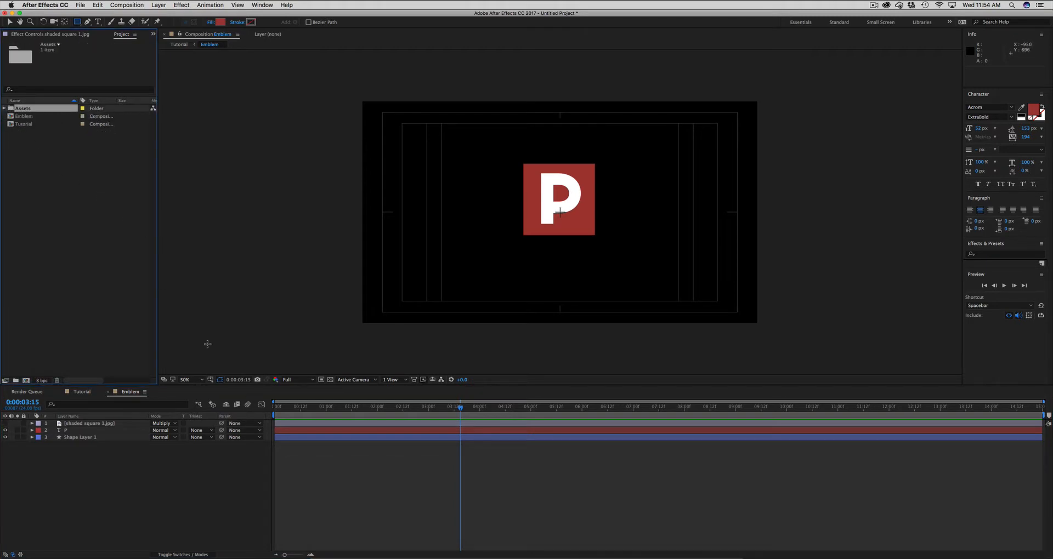
pyautogui.click(327, 474)
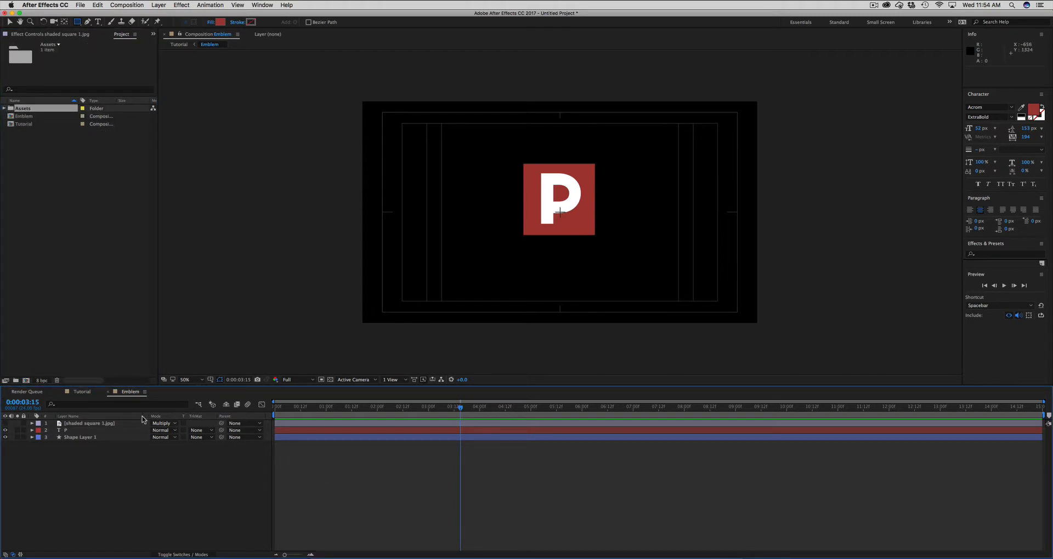
pyautogui.click(82, 393)
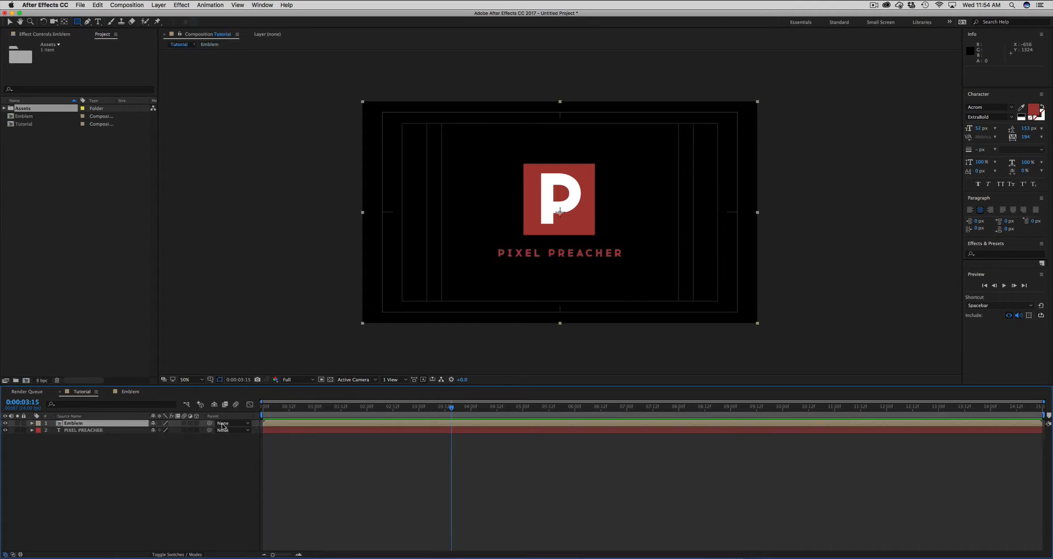
# - Select the Emblem layer and expand its Transform properties in the timeline
pyautogui.click(64, 424)
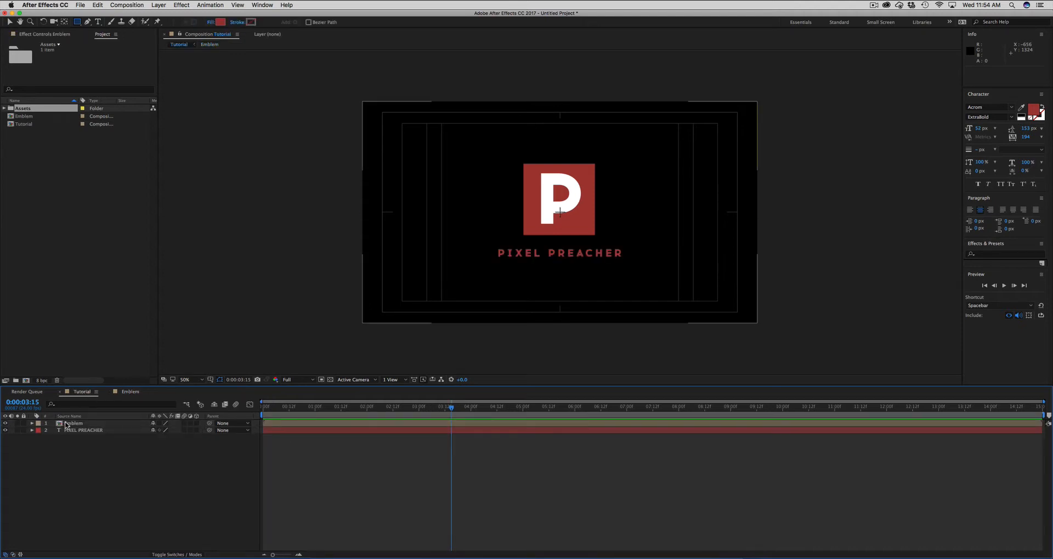
pyautogui.click(59, 424)
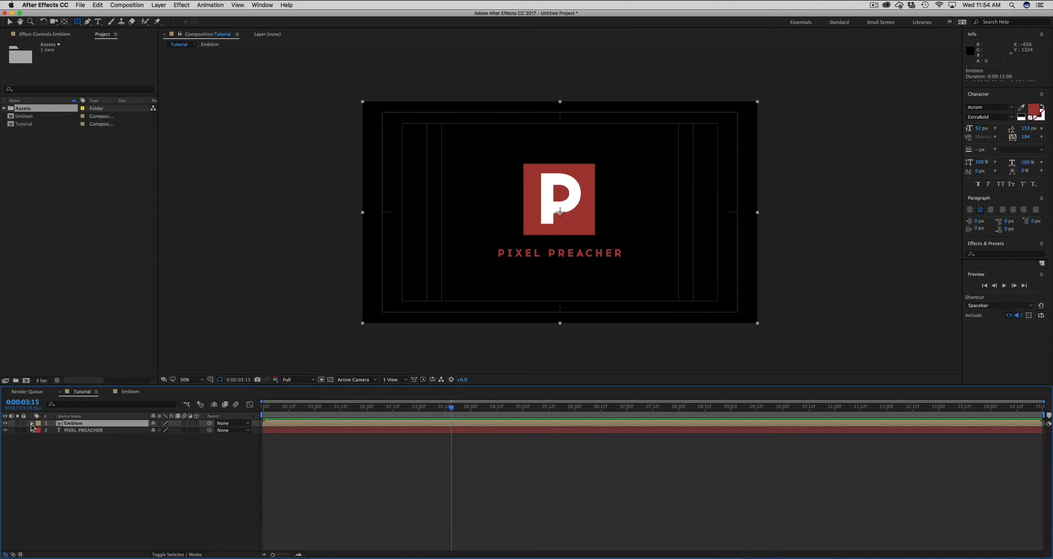
pyautogui.click(31, 423)
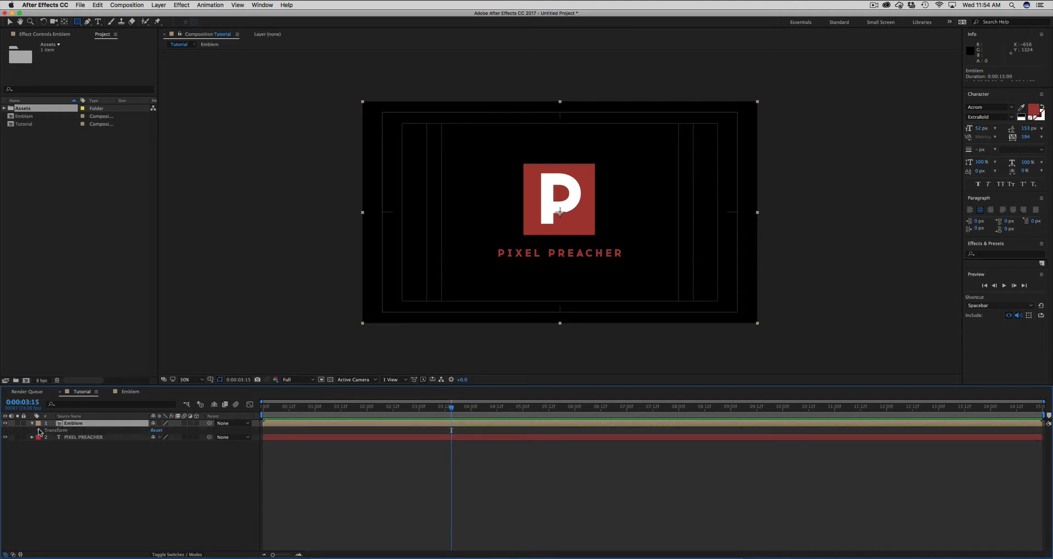
pyautogui.click(39, 430)
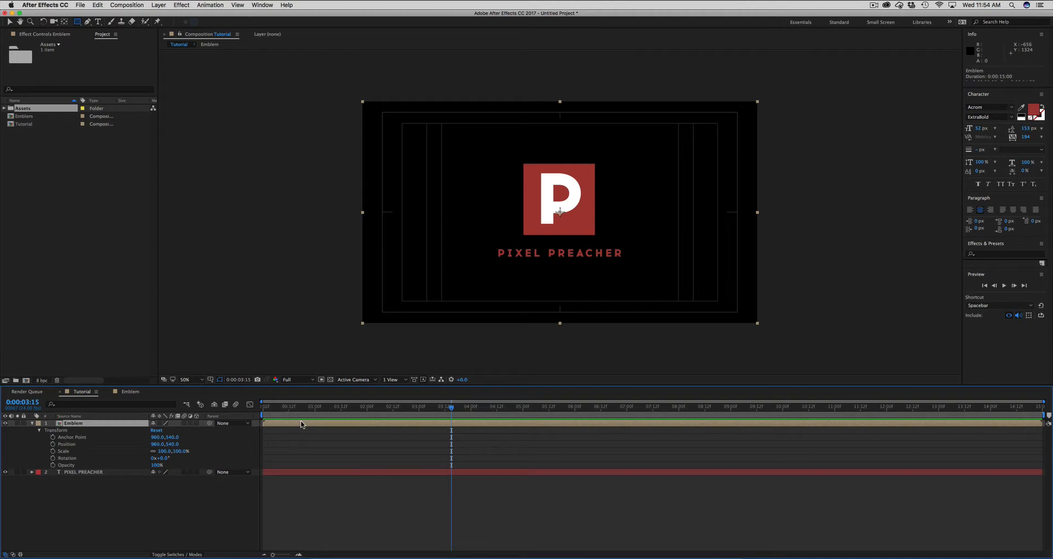
# - Set a Position keyframe for the Emblem layer at 0:00:00:00
pyautogui.moveTo(292, 408); pyautogui.dragTo(263, 408)
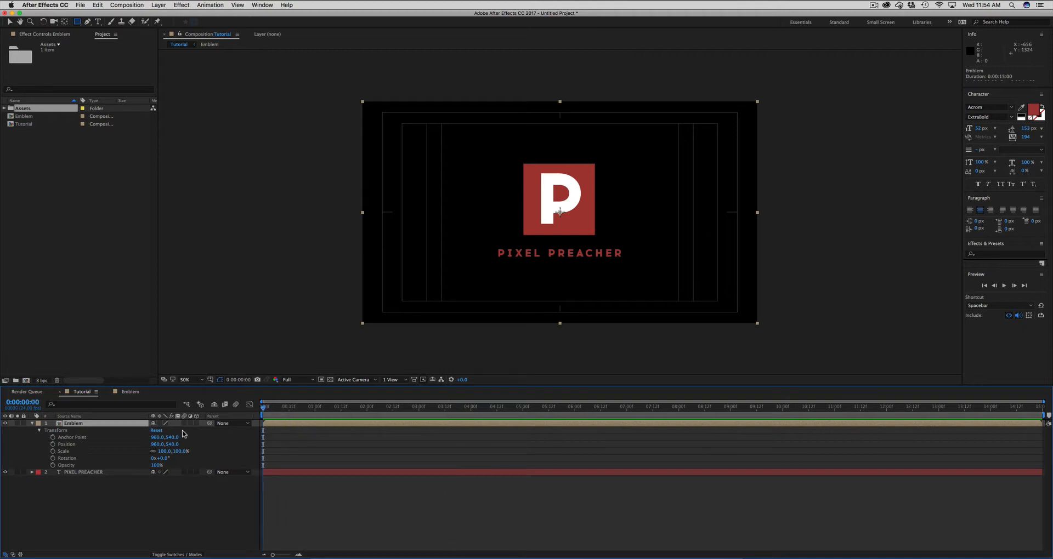
pyautogui.click(61, 445)
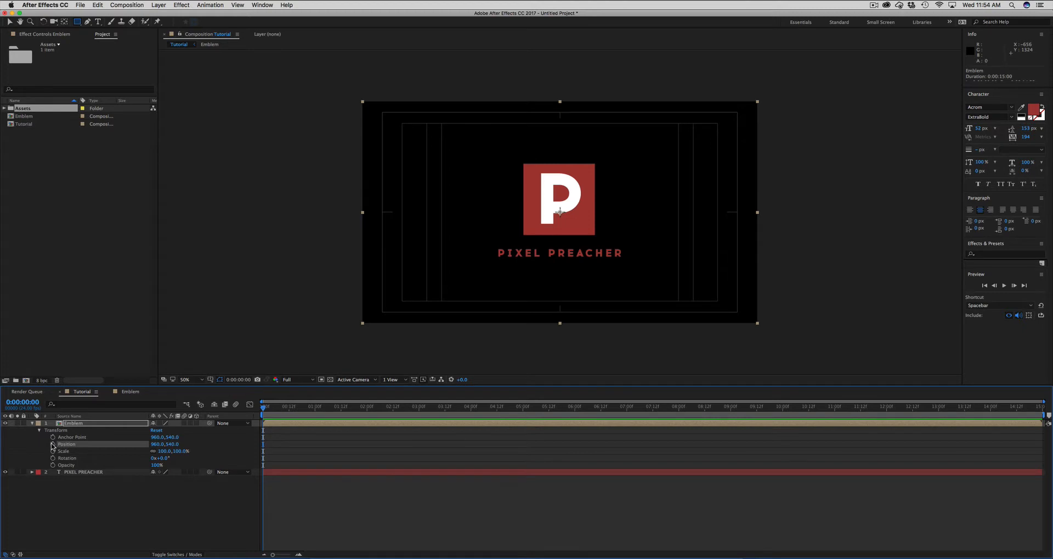
pyautogui.click(53, 445)
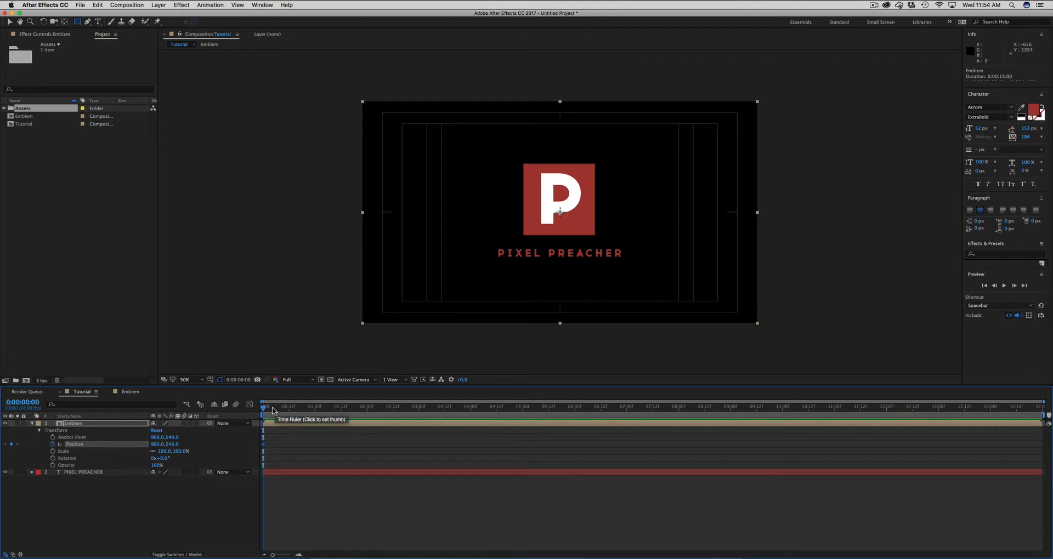
# - At 0:00:02:00, move the emblem straight up out of the frame to keyframe its Position at 960, -142
pyautogui.moveTo(273, 410); pyautogui.dragTo(368, 413)
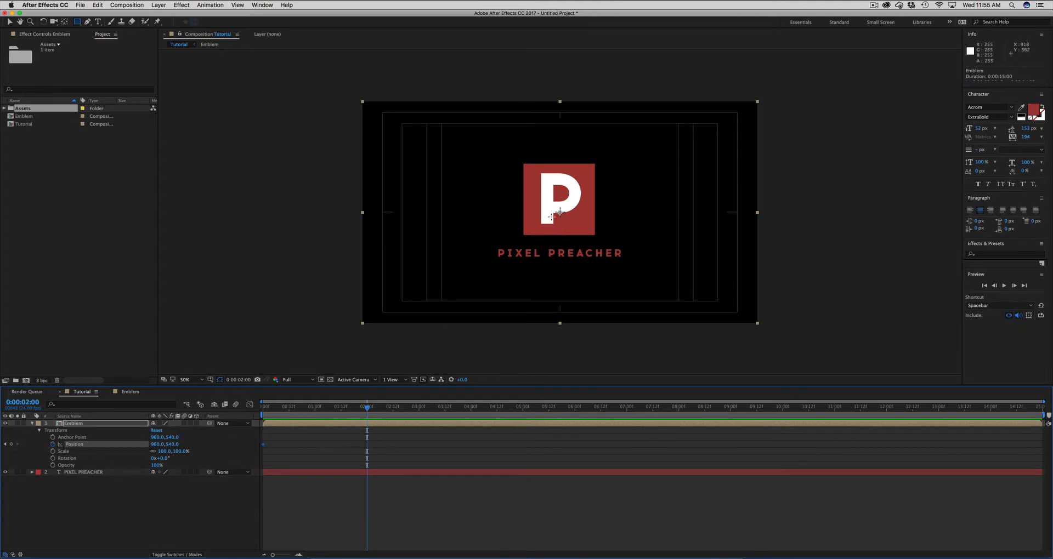
pyautogui.press('v')
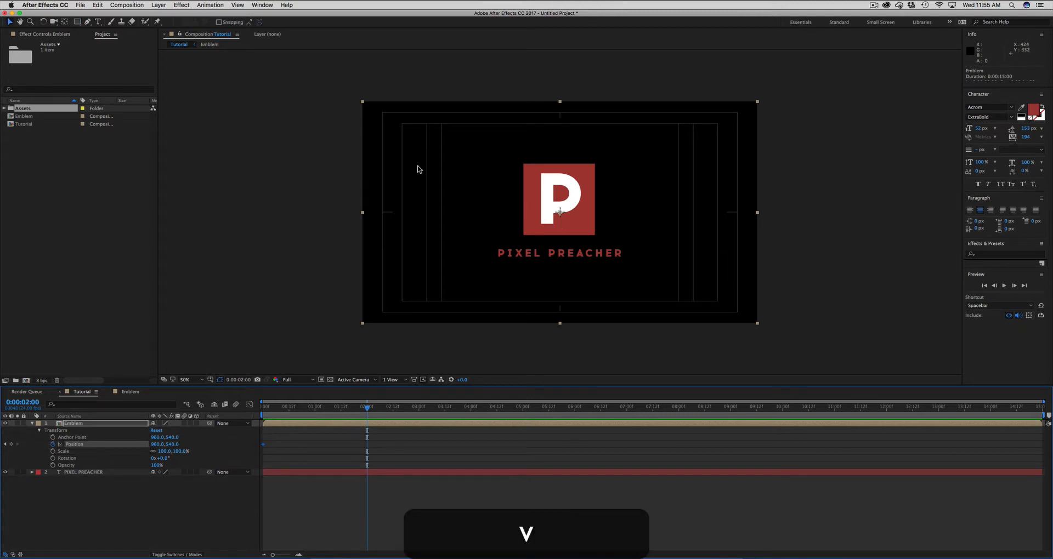
pyautogui.click(542, 203)
pyautogui.moveTo(543, 203); pyautogui.dragTo(540, 61)
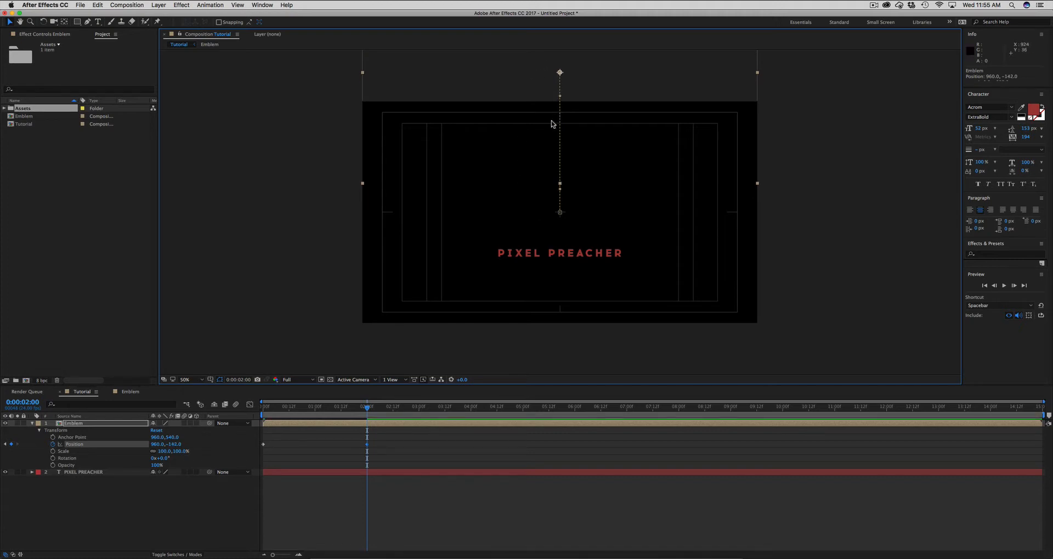
pyautogui.click(391, 446)
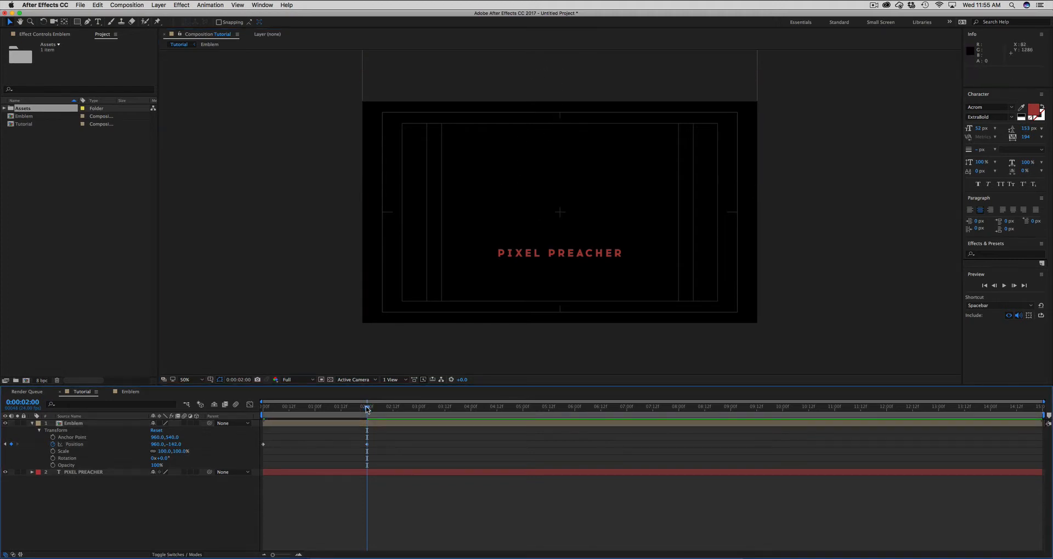
# - Shorten the work area so it runs from 0:00:00:00 to 0:00:02:08, and preview the emblem's movement
pyautogui.moveTo(367, 407); pyautogui.dragTo(375, 410)
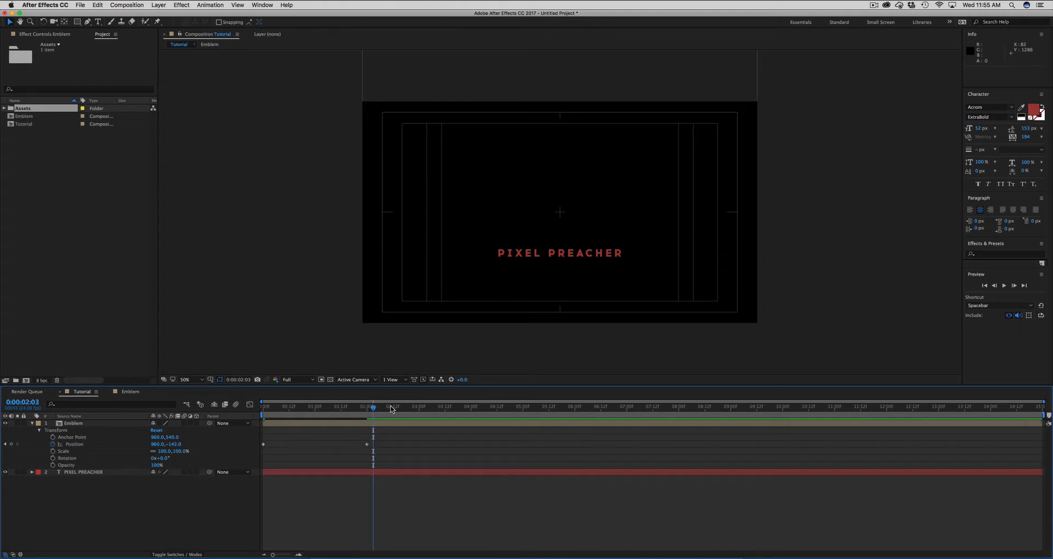
pyautogui.click(380, 407)
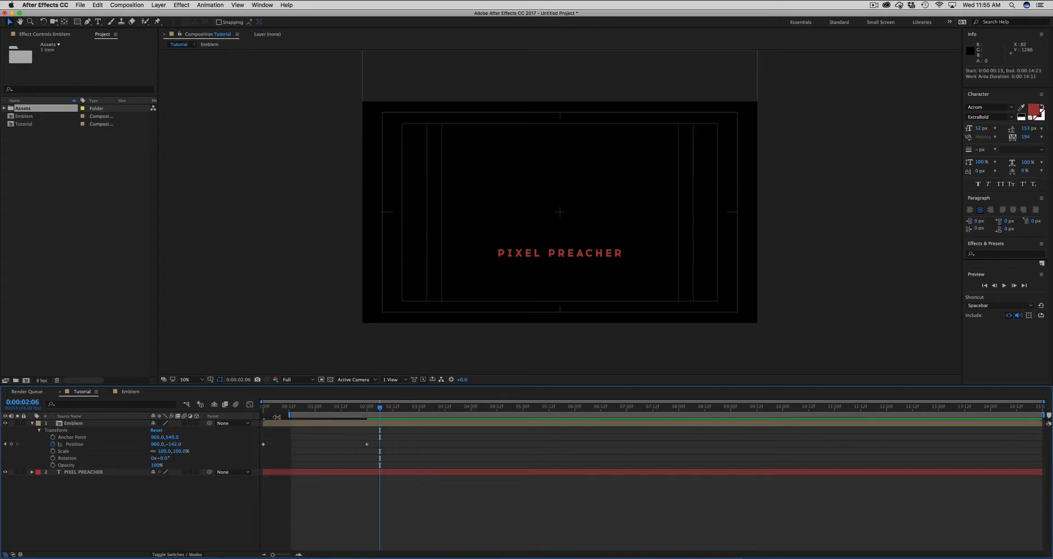
pyautogui.moveTo(1044, 415); pyautogui.dragTo(388, 415)
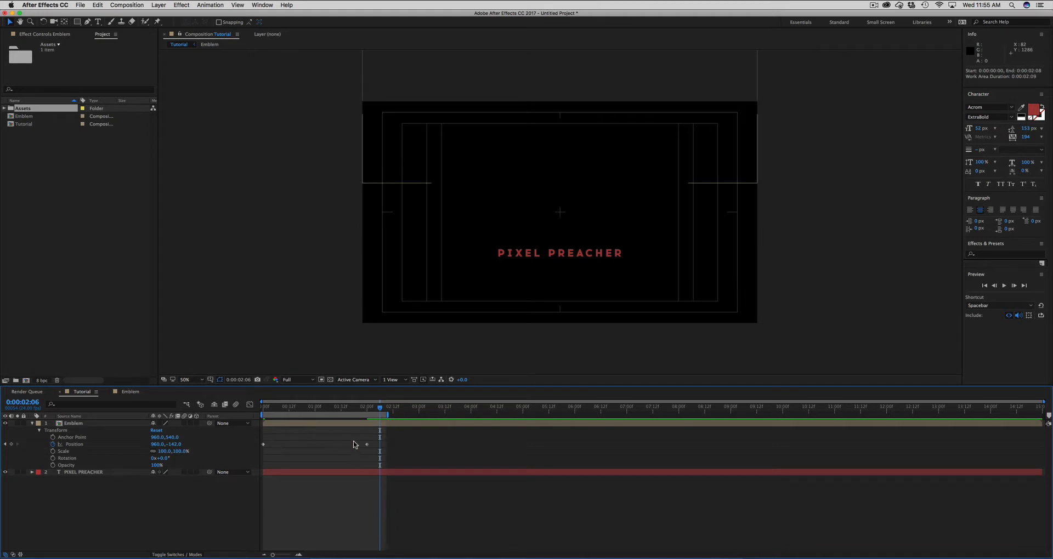
pyautogui.press('0')
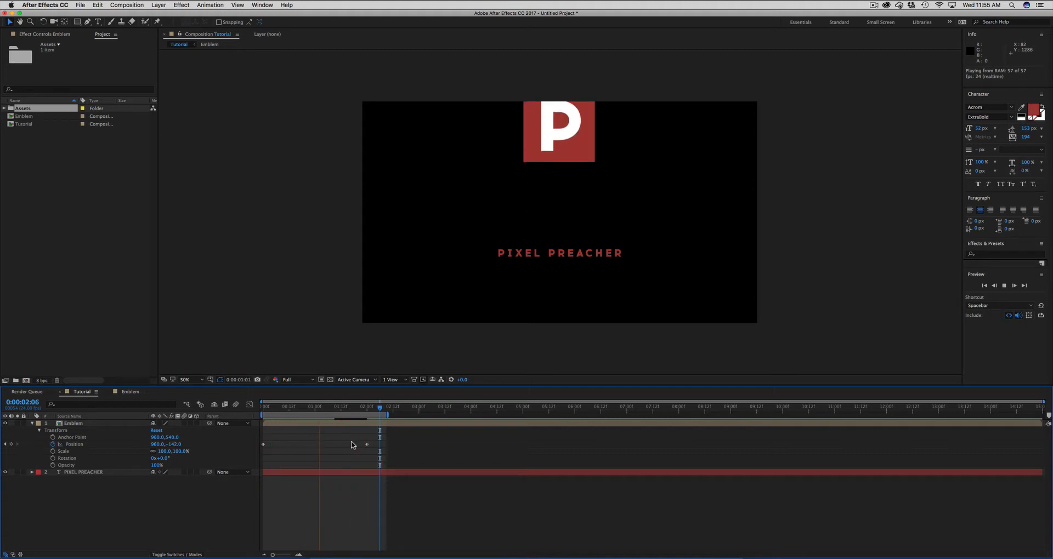
pyautogui.press('space')
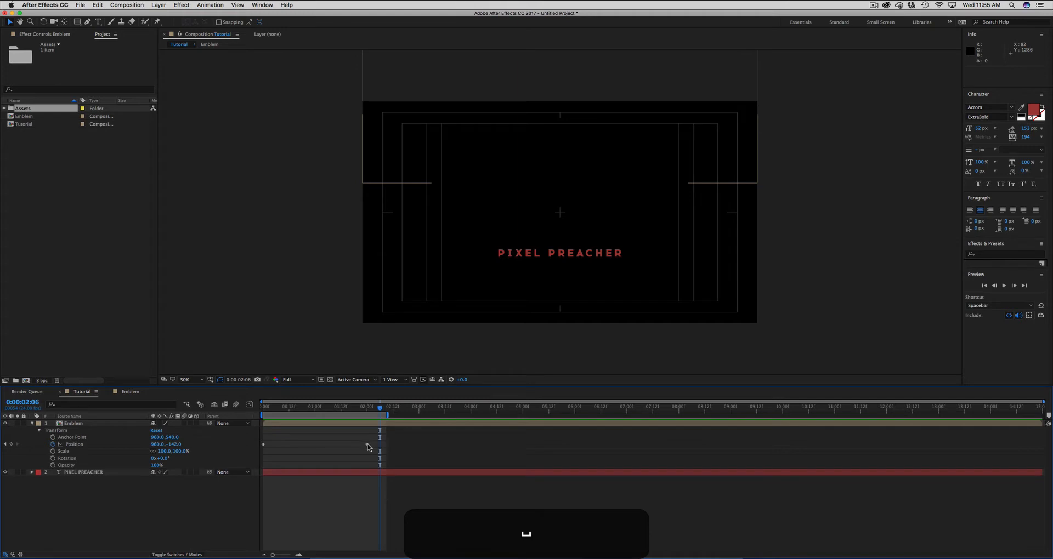
# - Swap the order of the Emblem's Position keyframes so it drops into frame from 0:00:00:03, and preview the motion
pyautogui.moveTo(368, 445); pyautogui.dragTo(345, 444)
pyautogui.press('Home')
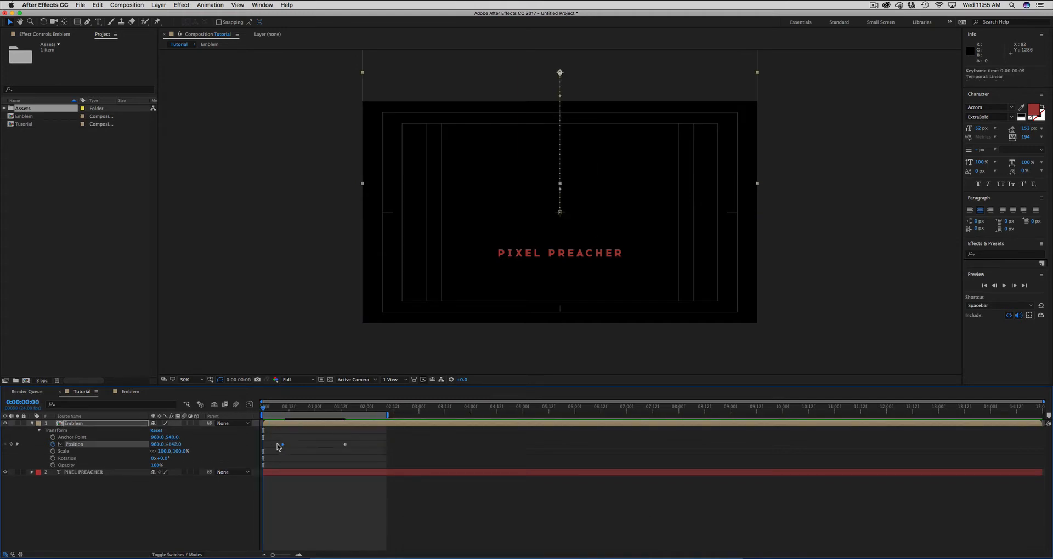
pyautogui.moveTo(278, 445); pyautogui.dragTo(270, 445)
pyautogui.moveTo(264, 408); pyautogui.dragTo(354, 411)
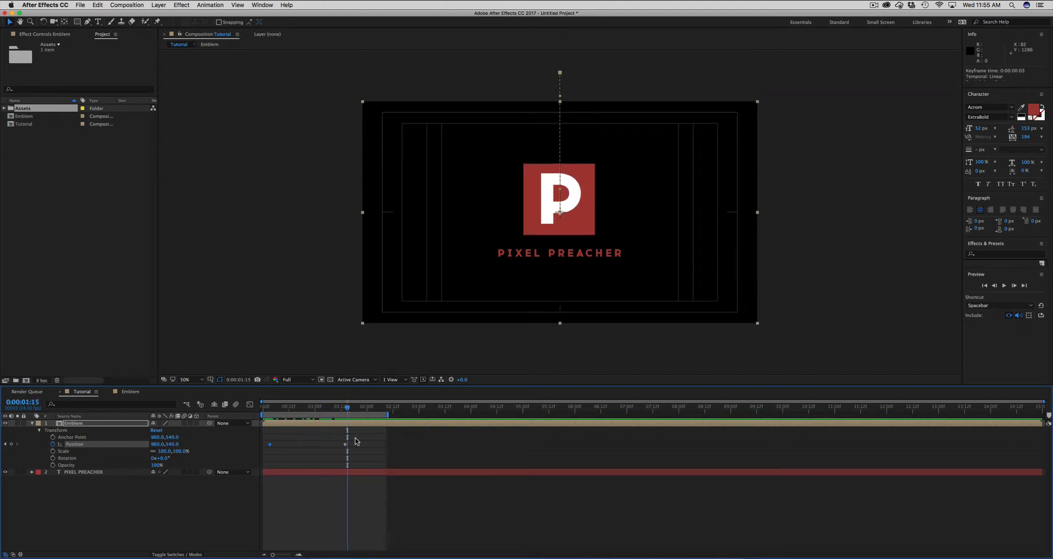
pyautogui.press('KP_0')
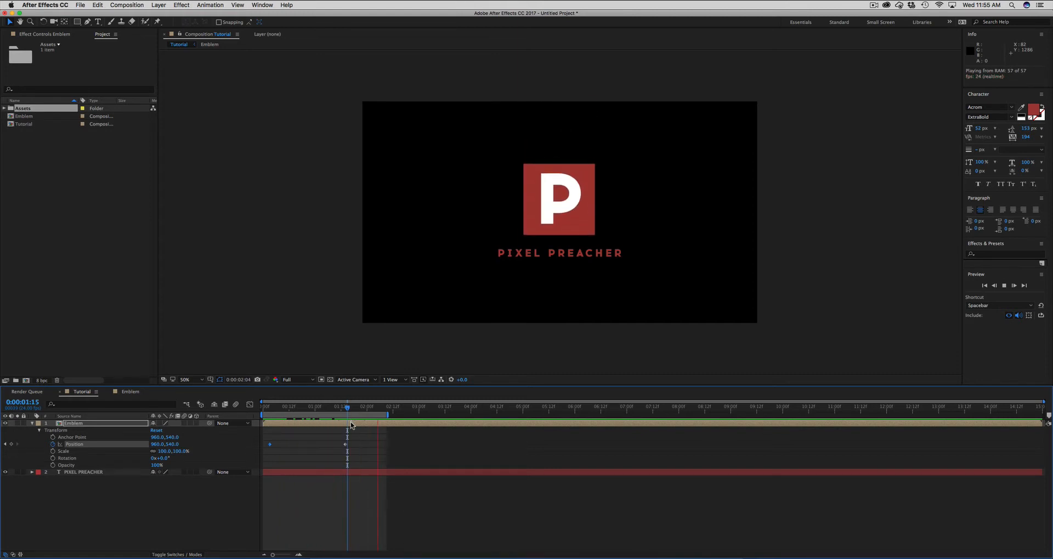
pyautogui.press('space')
# - Apply Easy Ease to both Position keyframes of the Emblem layer and preview the smoothed motion
pyautogui.moveTo(332, 410)
pyautogui.mouseDown()
pyautogui.moveTo(299, 409)
pyautogui.moveTo(312, 410)
pyautogui.mouseUp()
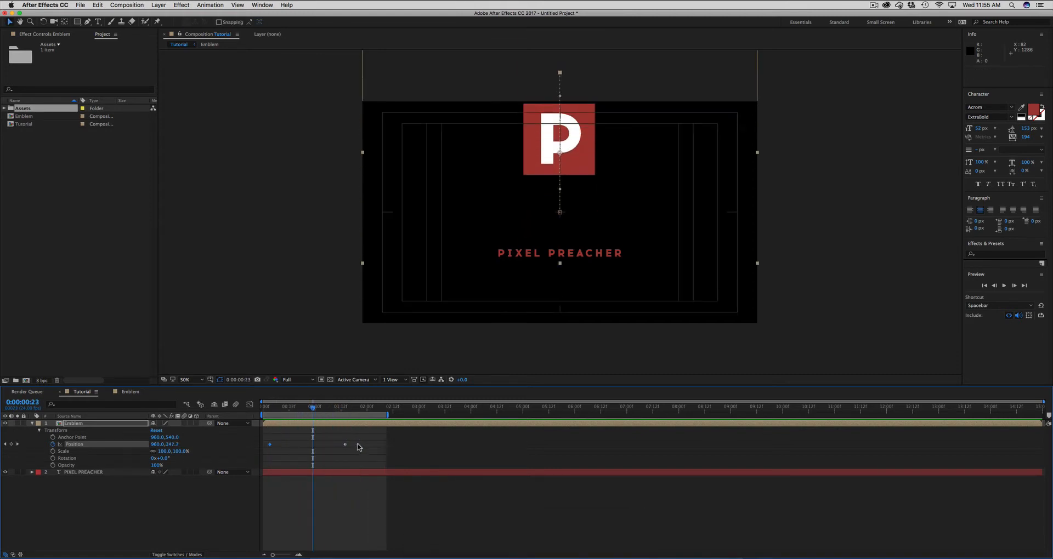
pyautogui.moveTo(359, 436); pyautogui.dragTo(272, 456)
pyautogui.rightClick(269, 445)
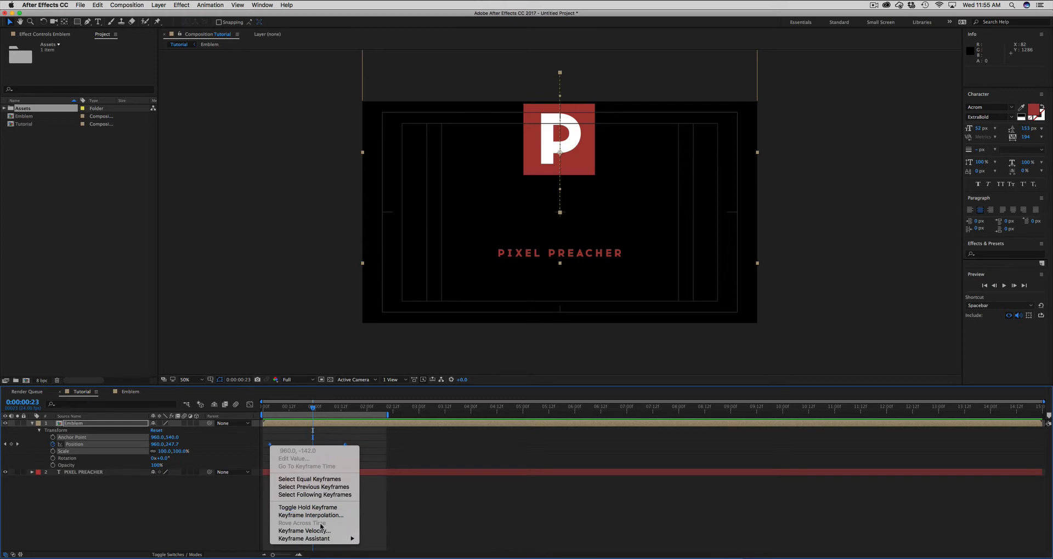
pyautogui.moveTo(307, 539)
pyautogui.click(384, 505)
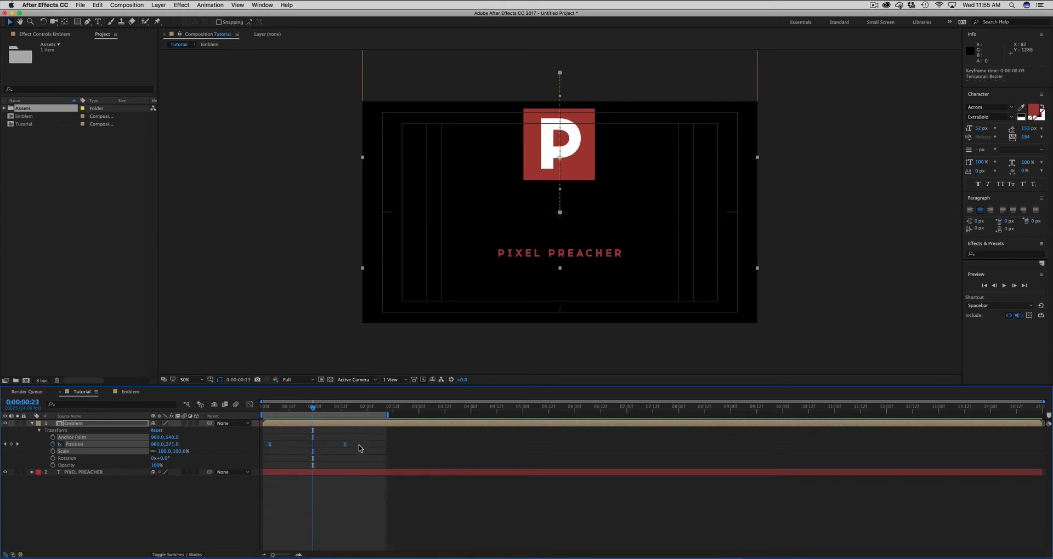
pyautogui.click(361, 450)
pyautogui.press('KP_0')
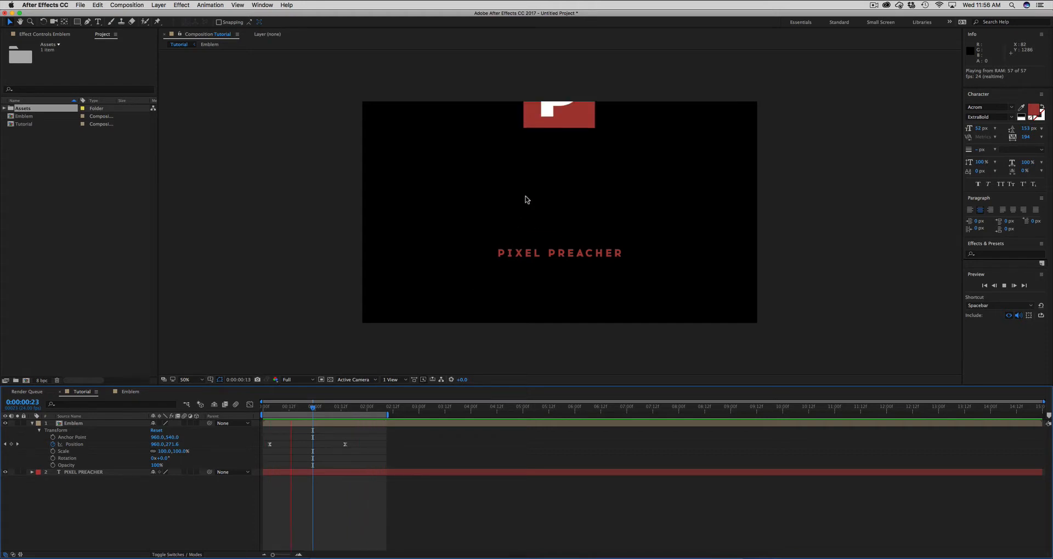
pyautogui.press('space')
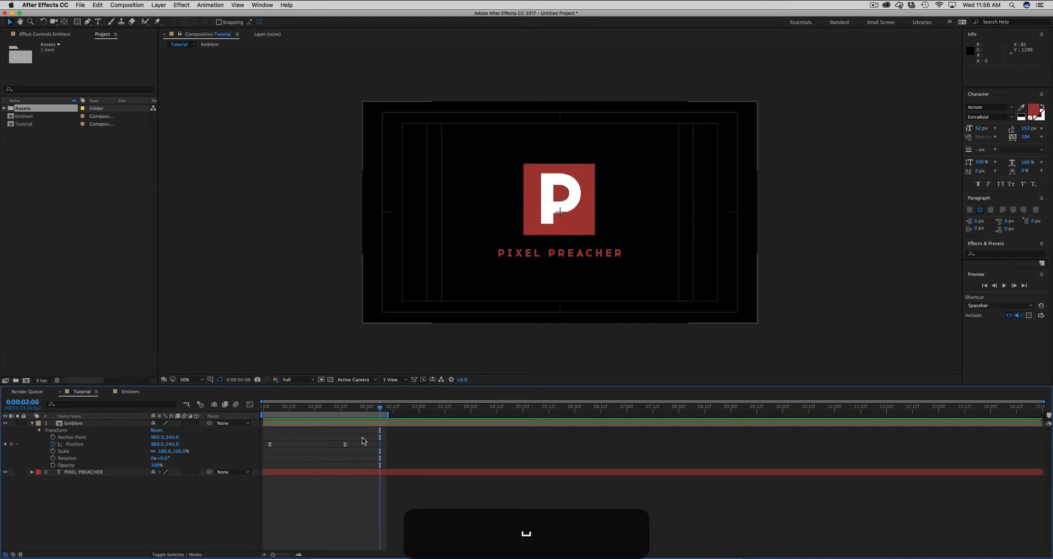
# - Reshape the Emblem's Position speed curve in the Graph Editor for a fast start and slow finish, and preview it
pyautogui.moveTo(363, 430); pyautogui.dragTo(263, 435)
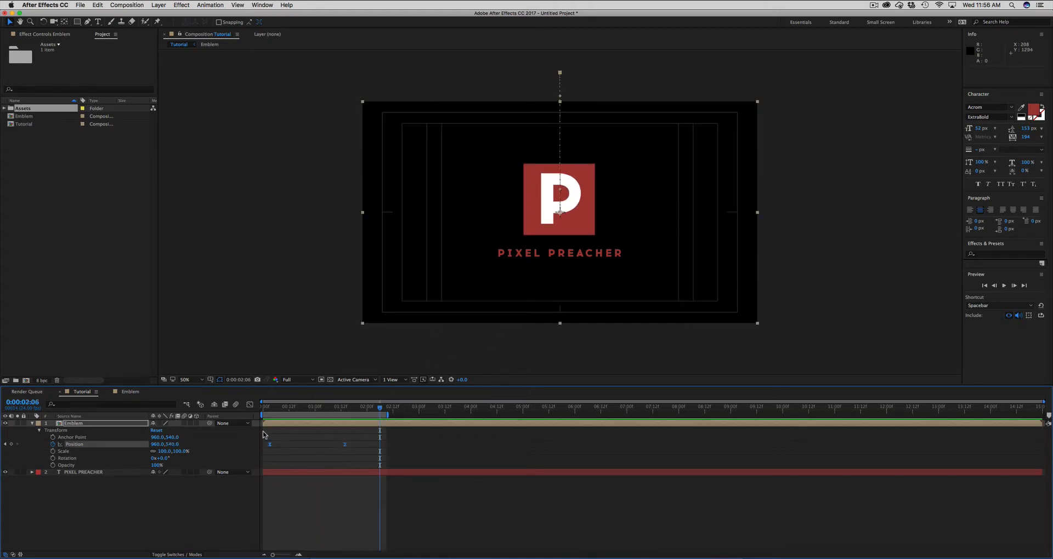
pyautogui.click(250, 404)
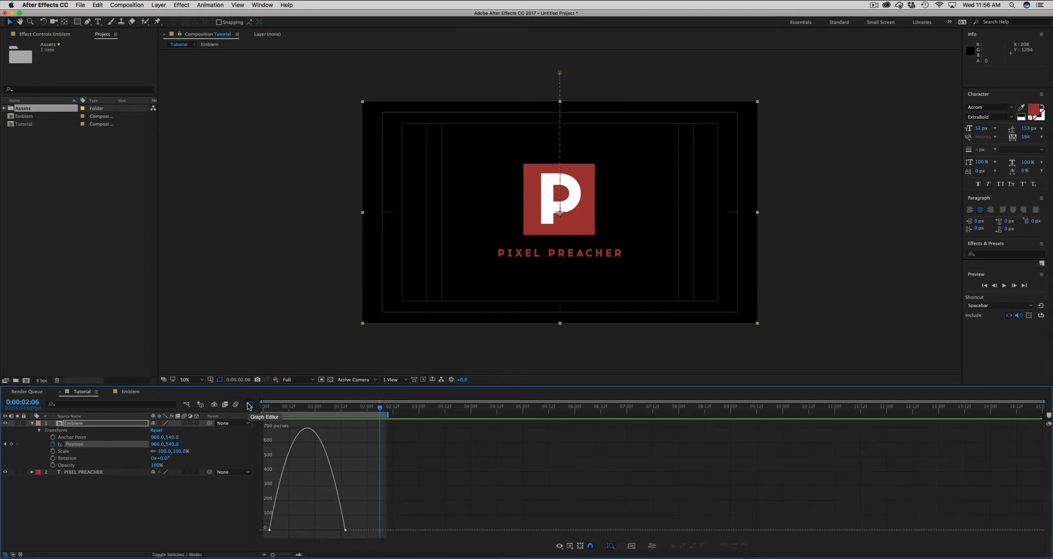
pyautogui.click(559, 547)
pyautogui.click(551, 546)
pyautogui.click(570, 548)
pyautogui.click(476, 486)
pyautogui.moveTo(328, 531); pyautogui.dragTo(303, 535)
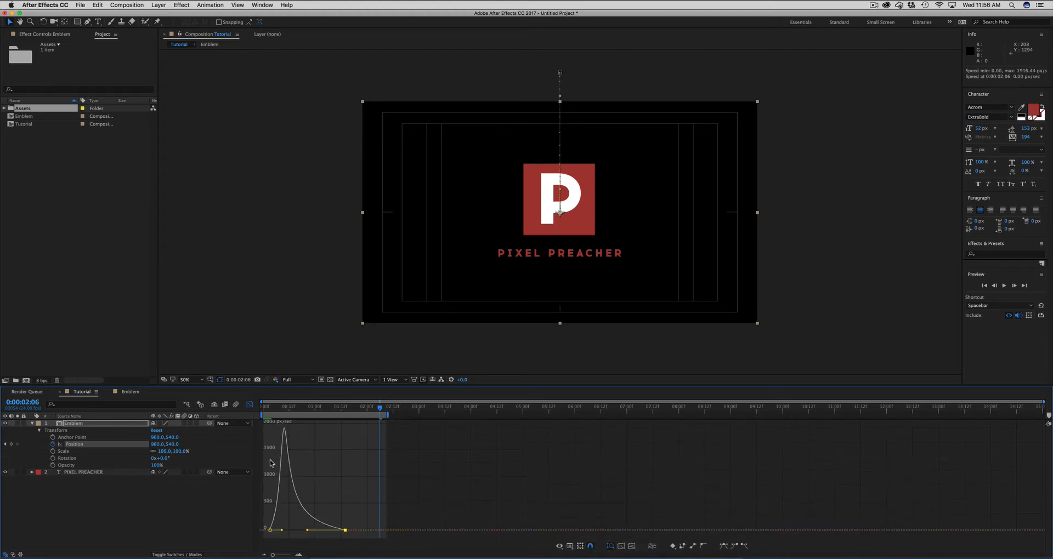
pyautogui.click(250, 405)
pyautogui.press('KP_0')
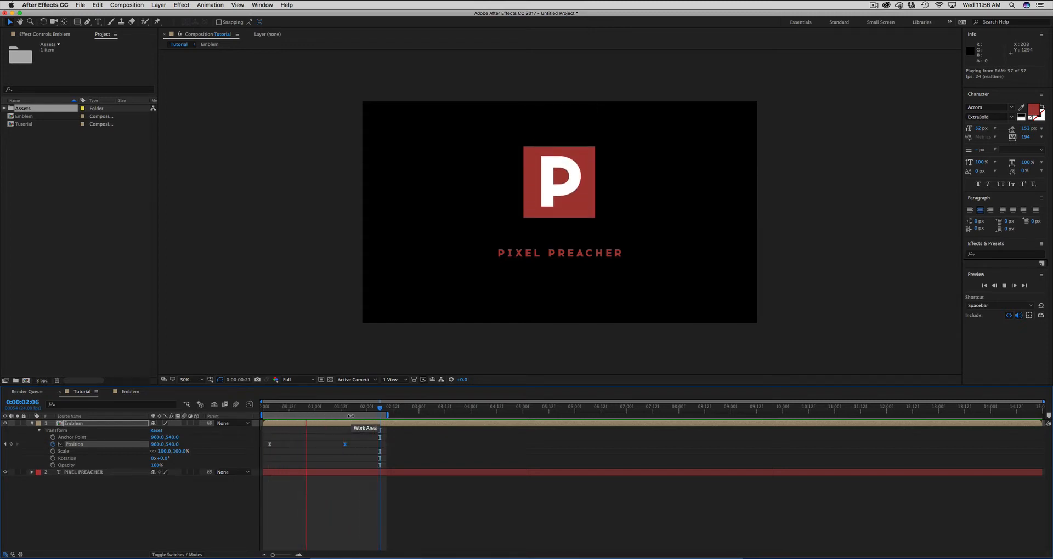
pyautogui.click(367, 440)
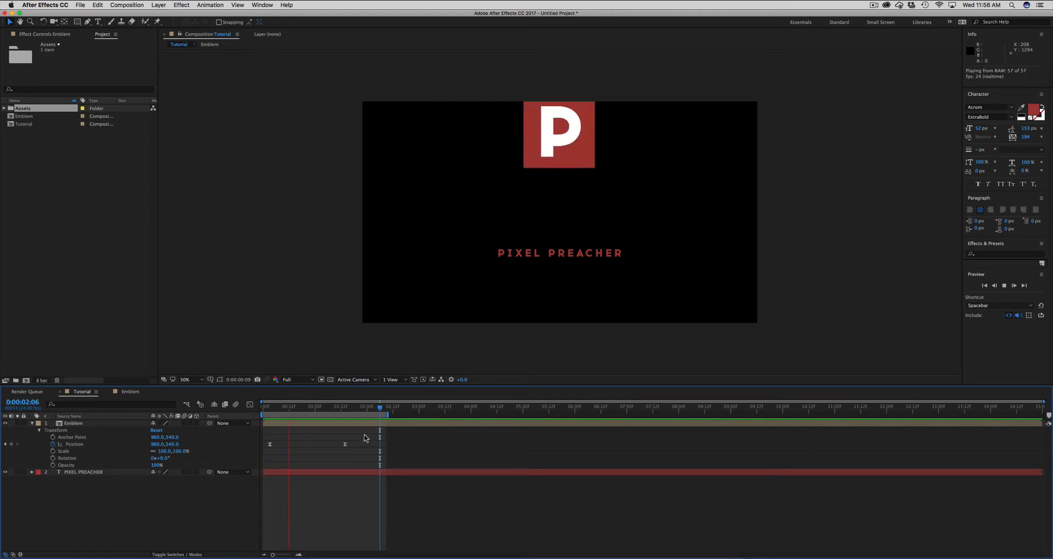
pyautogui.click(361, 425)
pyautogui.press('space')
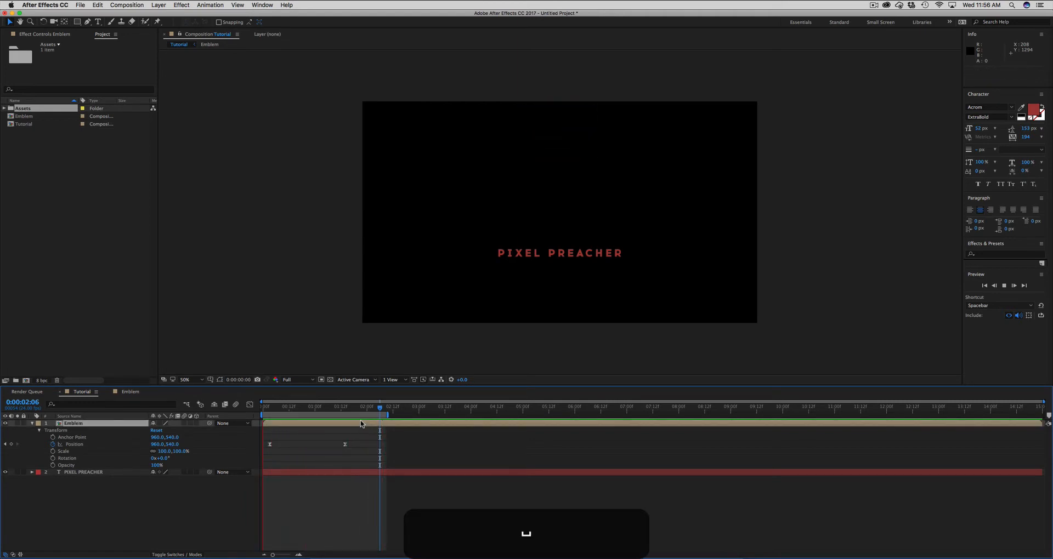
# - Delete all Position keyframes from the Emblem layer
pyautogui.click(349, 411)
pyautogui.moveTo(349, 412); pyautogui.dragTo(251, 459)
pyautogui.click(367, 444)
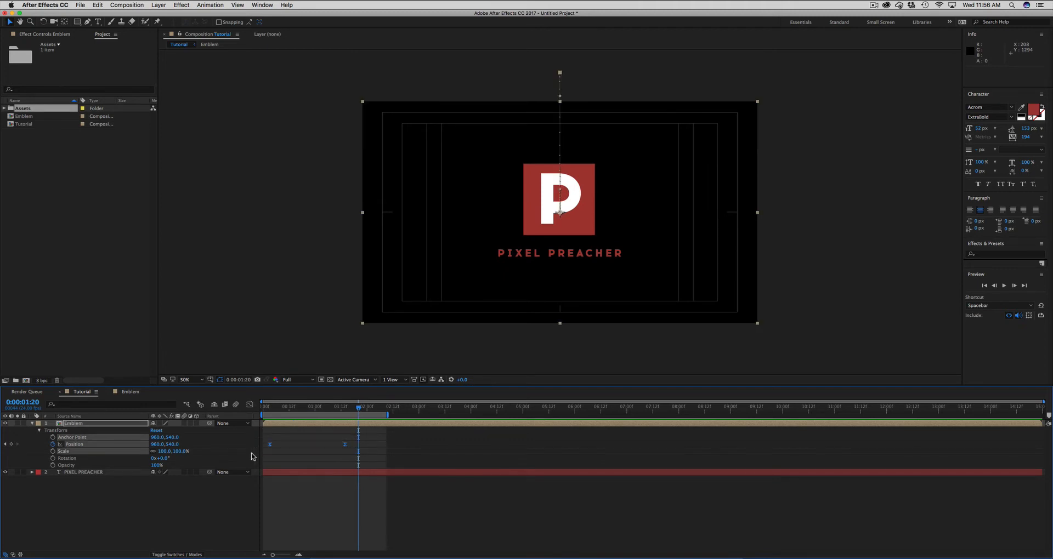
pyautogui.press('BackSpace')
# - Keyframe the Emblem's Opacity at 100% at 0:00:01:20 and 0% at 0:00:00:13, and preview the fade-in
pyautogui.click(277, 424)
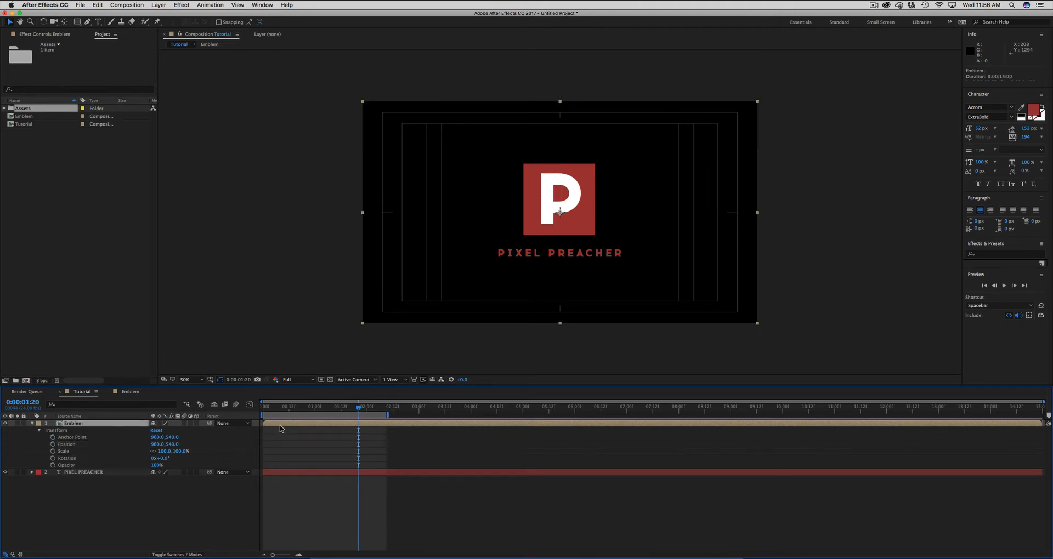
pyautogui.press('t')
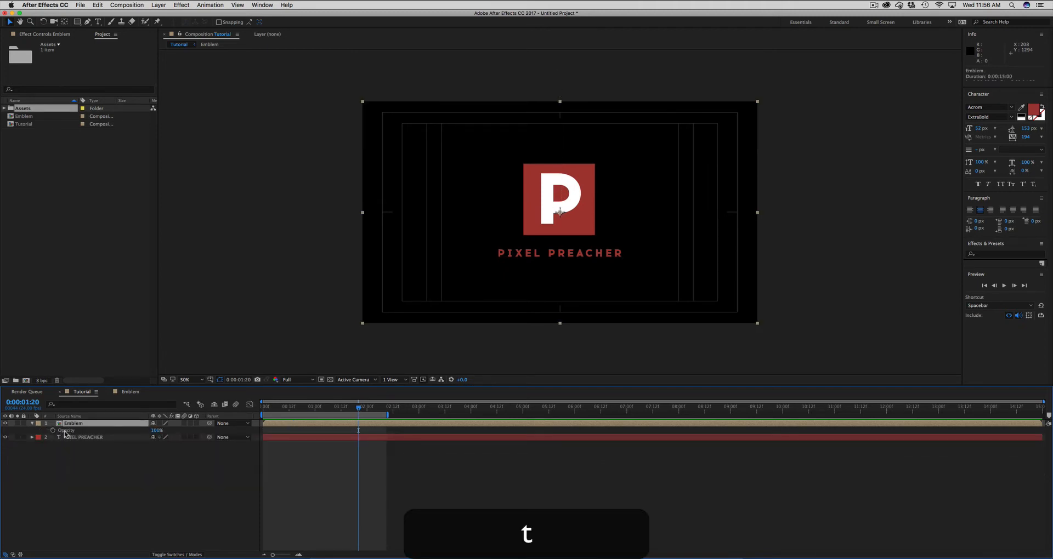
pyautogui.click(53, 431)
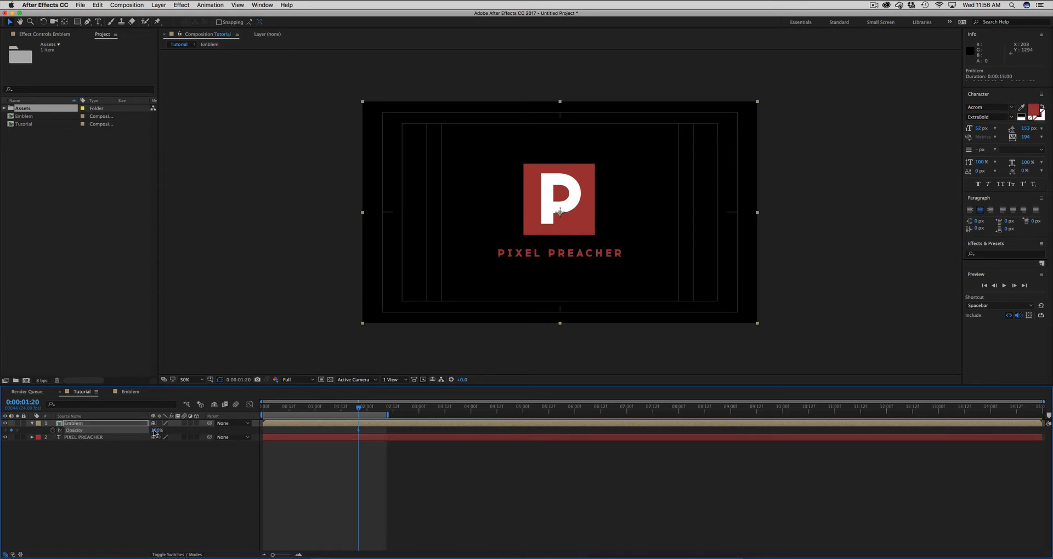
pyautogui.moveTo(360, 409); pyautogui.dragTo(292, 410)
pyautogui.moveTo(154, 431); pyautogui.dragTo(75, 432)
pyautogui.click(296, 458)
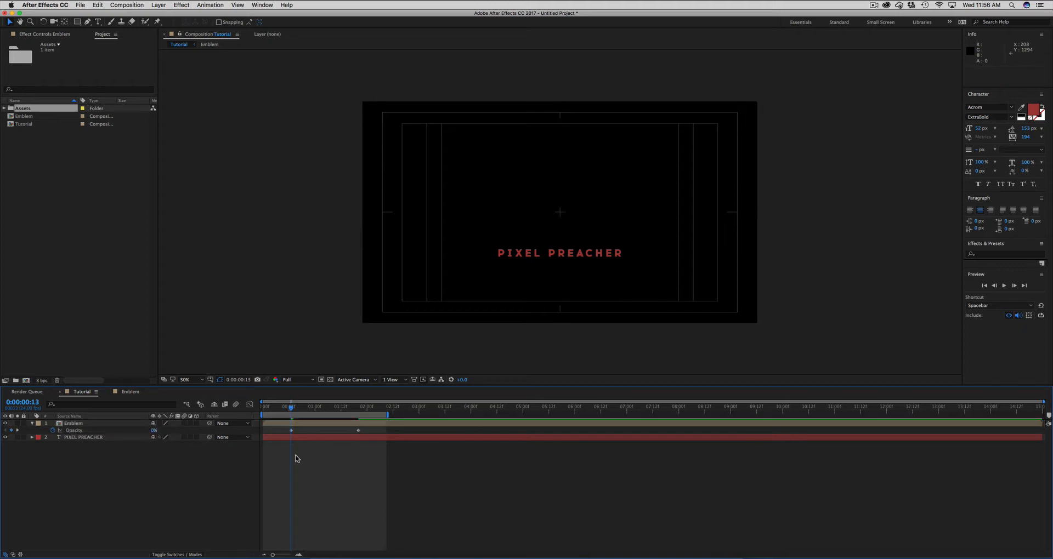
pyautogui.press('0')
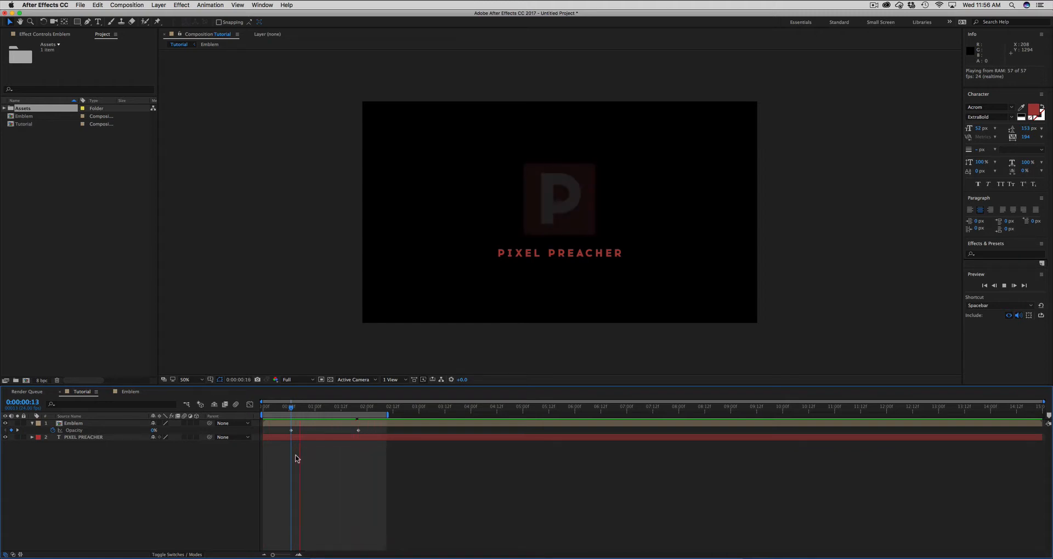
pyautogui.press('space')
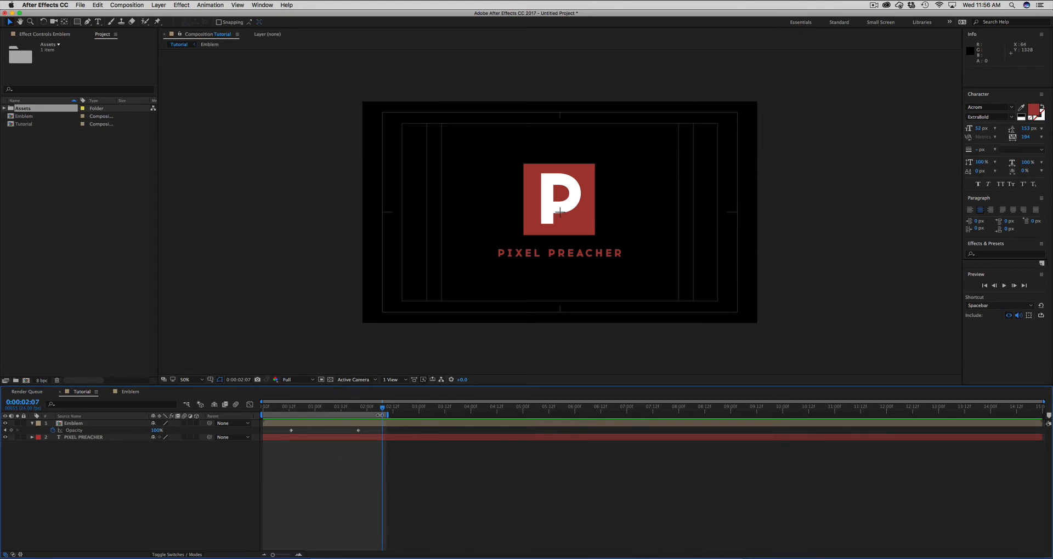
# - Collapse the Emblem layer's properties in the timeline
pyautogui.click(341, 425)
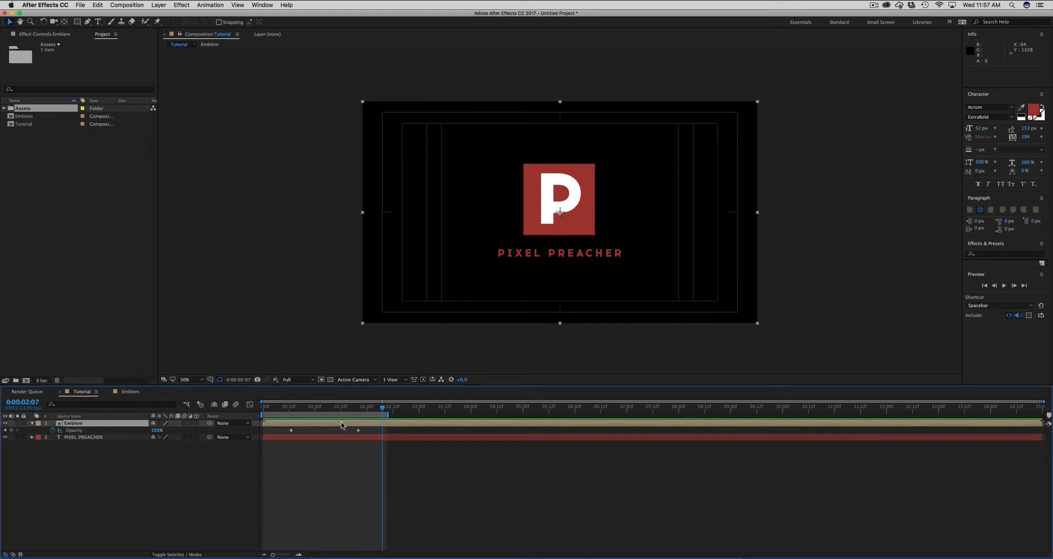
pyautogui.click(334, 454)
pyautogui.click(291, 431)
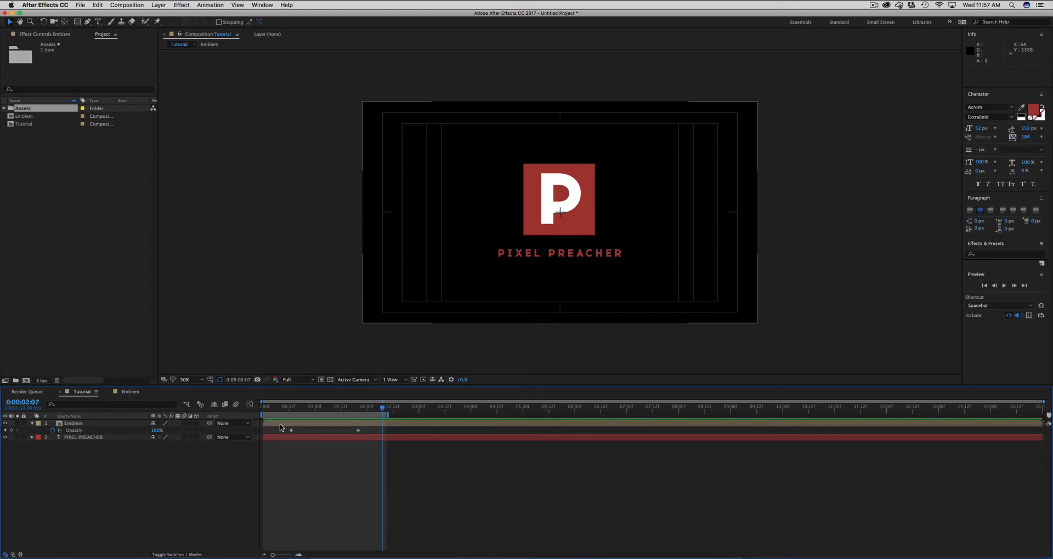
pyautogui.click(80, 426)
pyautogui.click(32, 424)
pyautogui.click(61, 443)
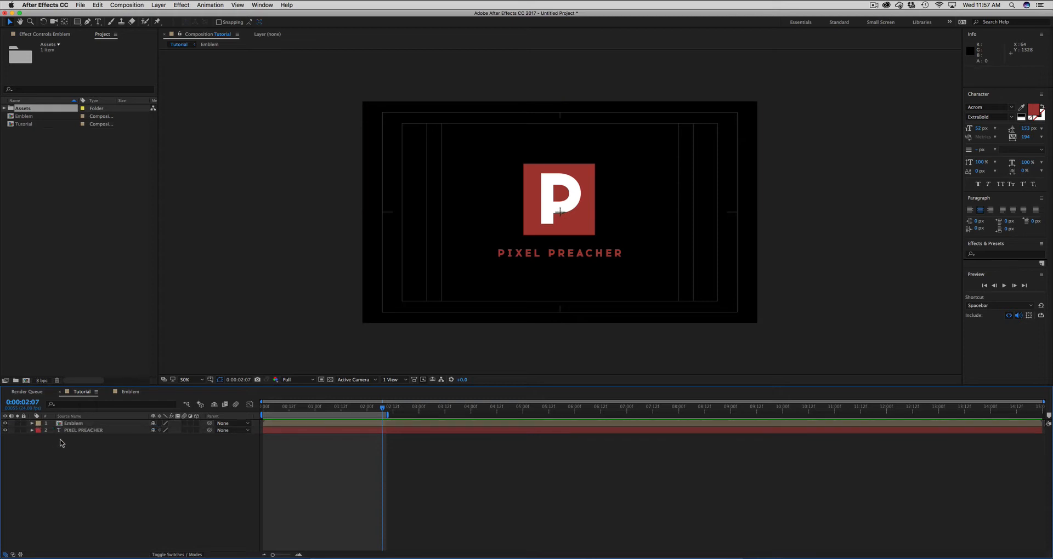
# - Apply a Gaussian Blur effect to the Emblem layer
pyautogui.click(184, 8)
pyautogui.click(182, 6)
pyautogui.click(288, 426)
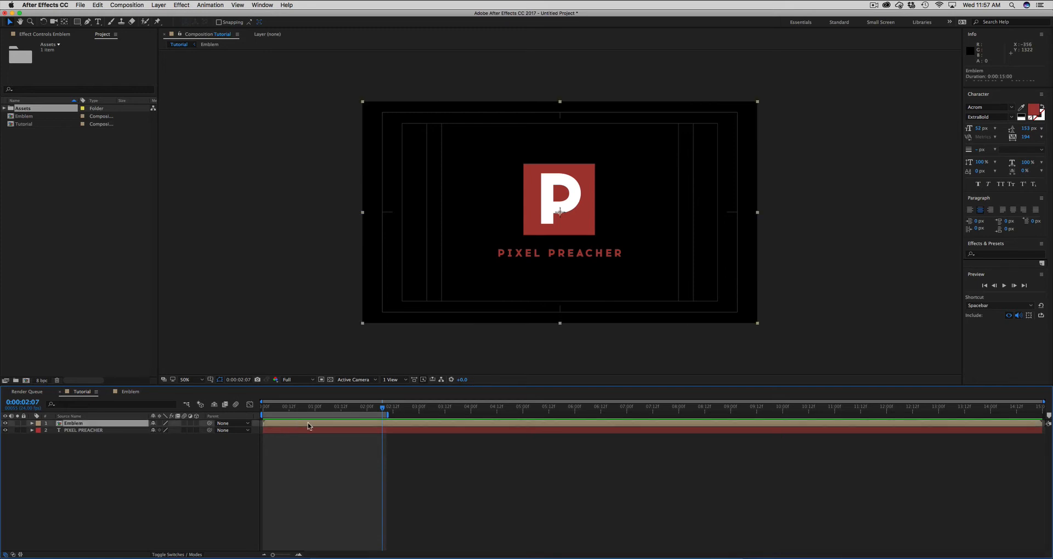
pyautogui.click(157, 7)
pyautogui.moveTo(176, 5)
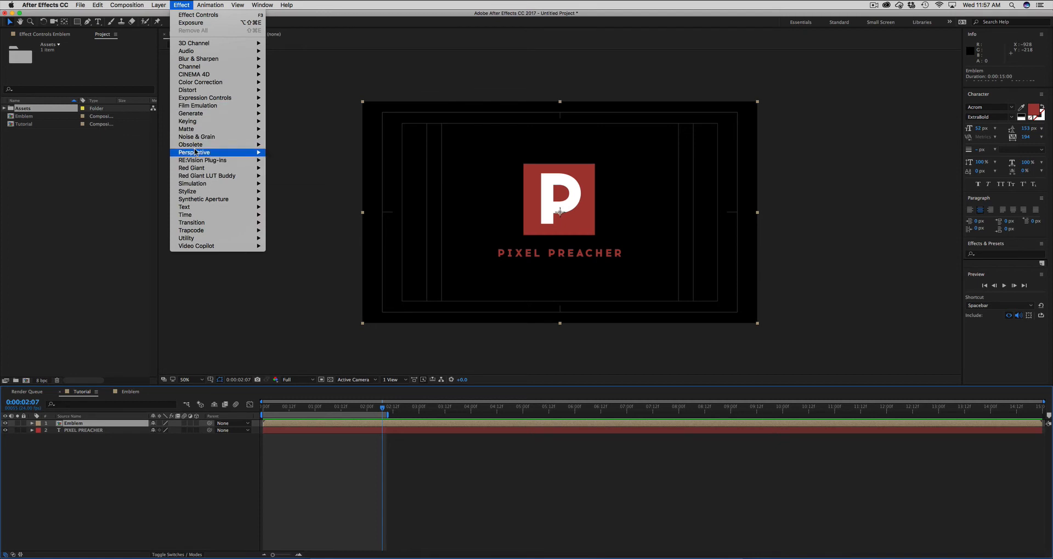
pyautogui.moveTo(200, 84)
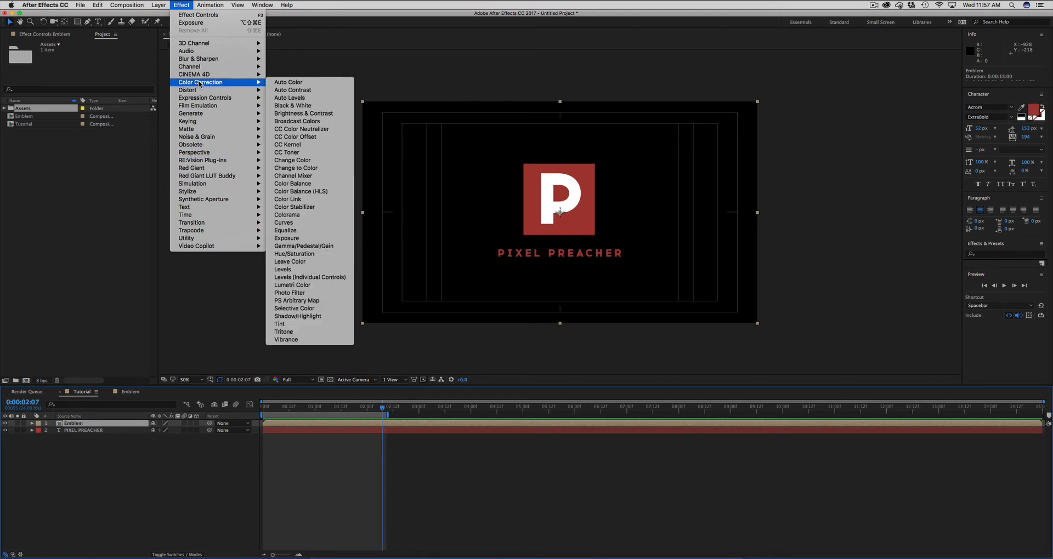
pyautogui.moveTo(201, 123)
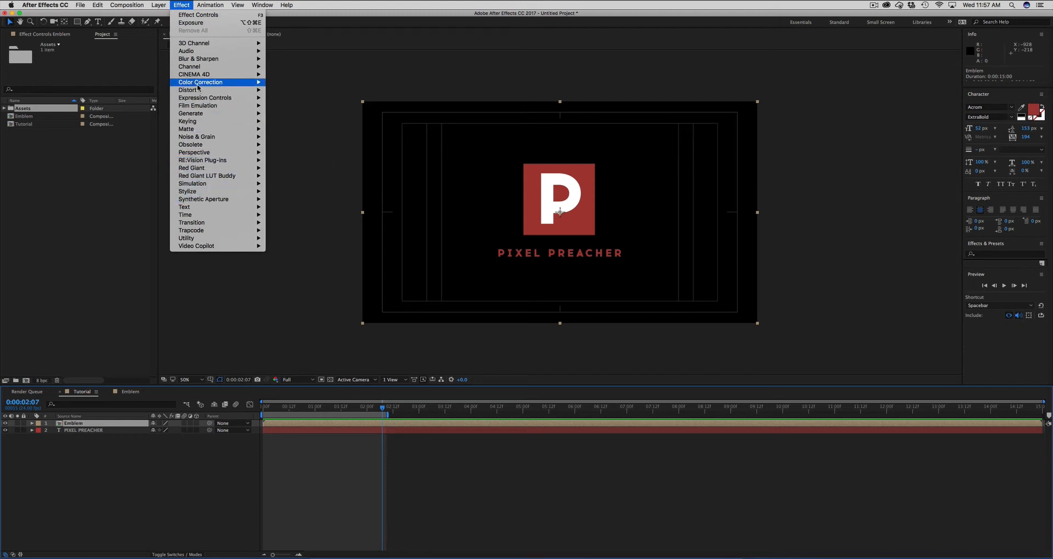
pyautogui.moveTo(195, 59)
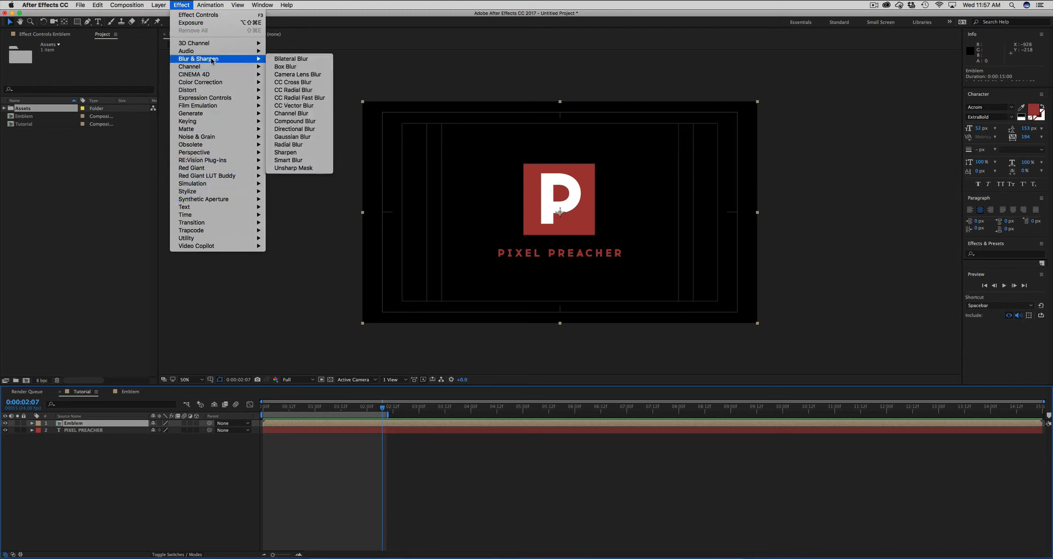
pyautogui.click(286, 138)
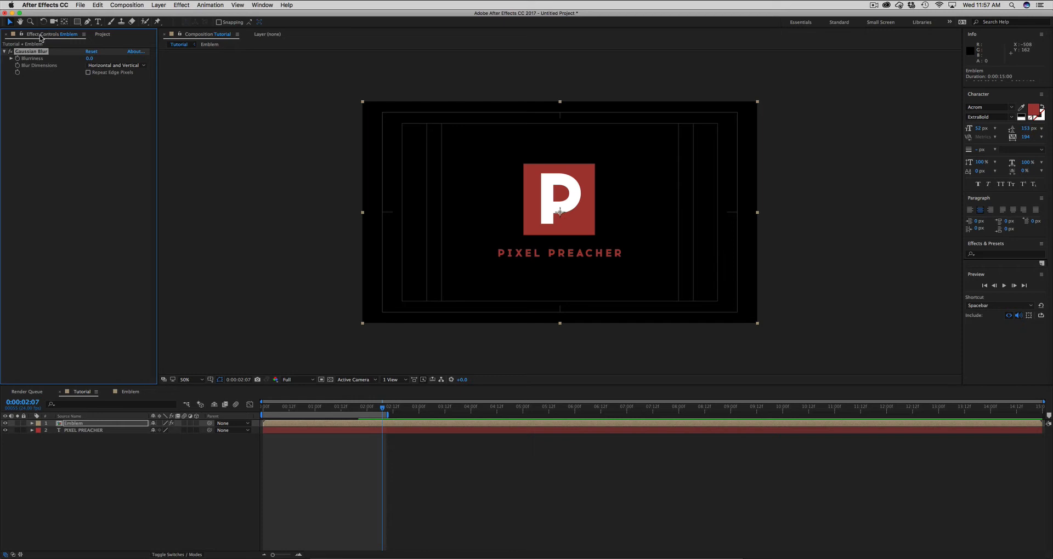
# - Raise the Emblem's Gaussian Blur Blurriness to about 29.1 and keyframe it at 0:00:00:00
pyautogui.click(252, 5)
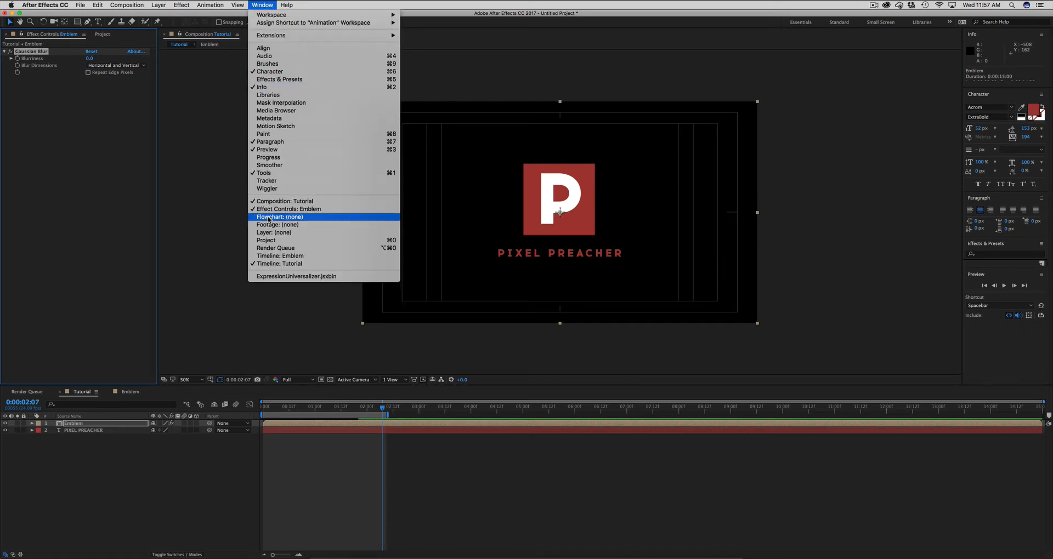
pyautogui.click(273, 232)
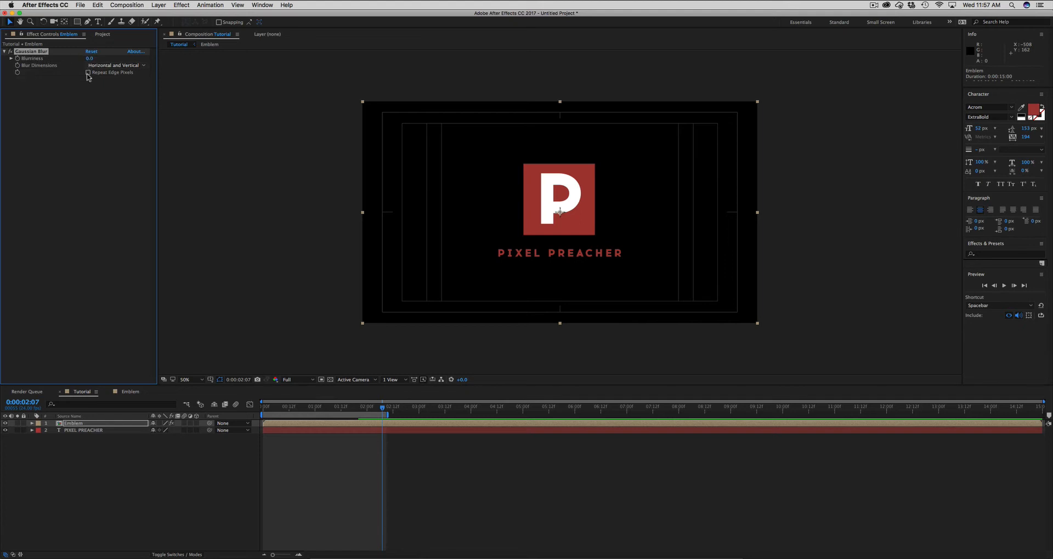
pyautogui.moveTo(89, 60); pyautogui.dragTo(270, 96)
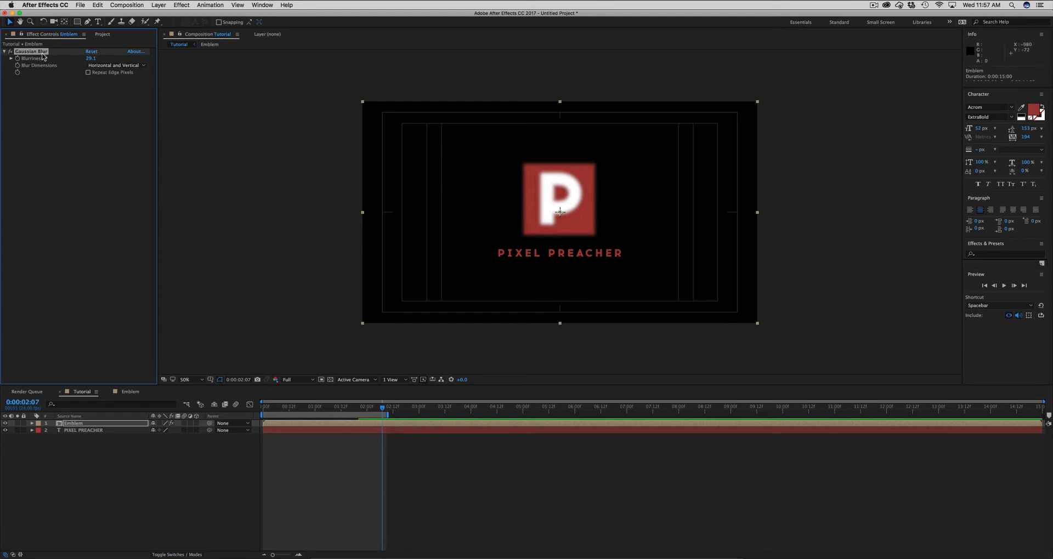
pyautogui.press('Home')
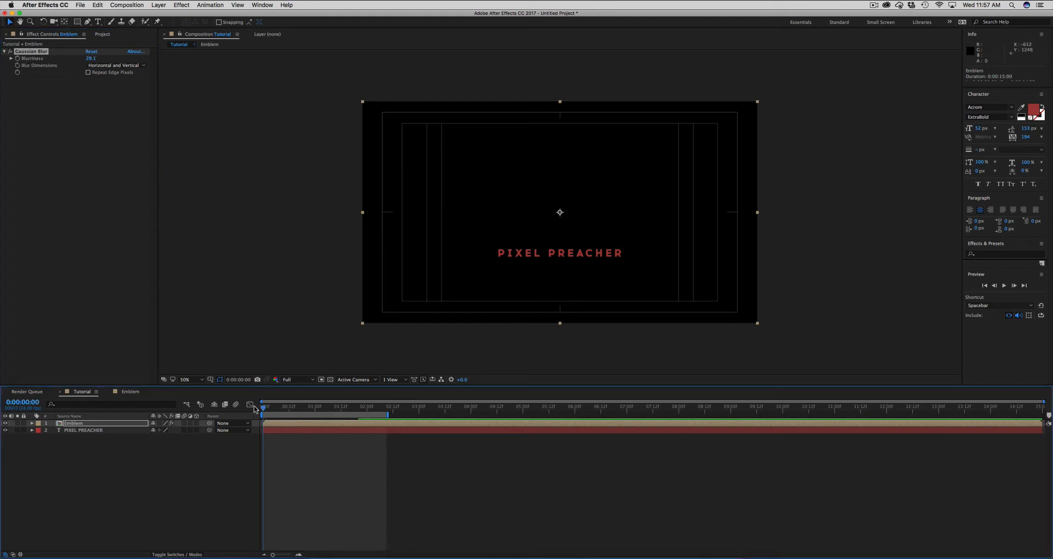
pyautogui.click(17, 58)
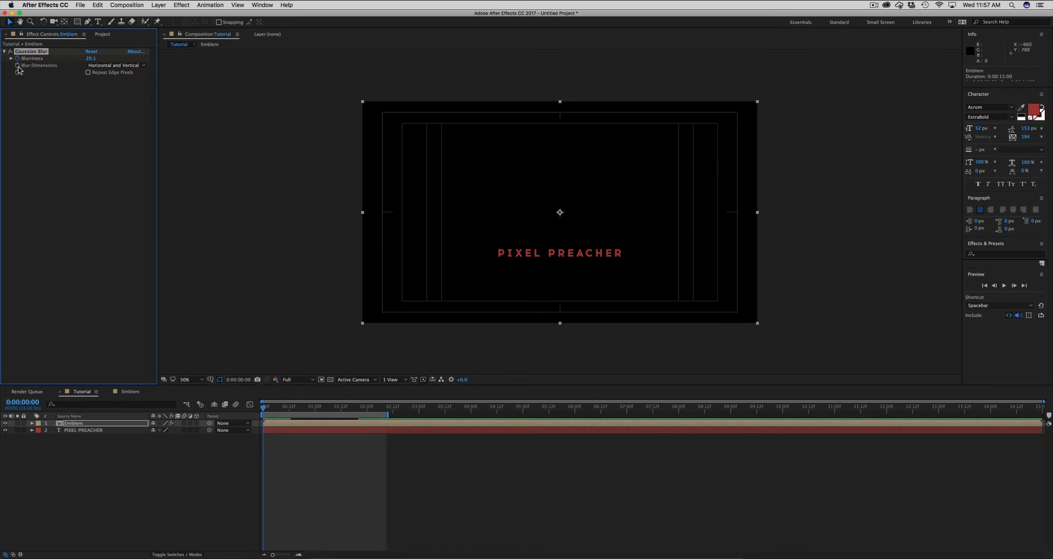
# - Reveal the Emblem's keyframed properties and keyframe Blurriness at 0 at 0:00:01:13
pyautogui.click(300, 427)
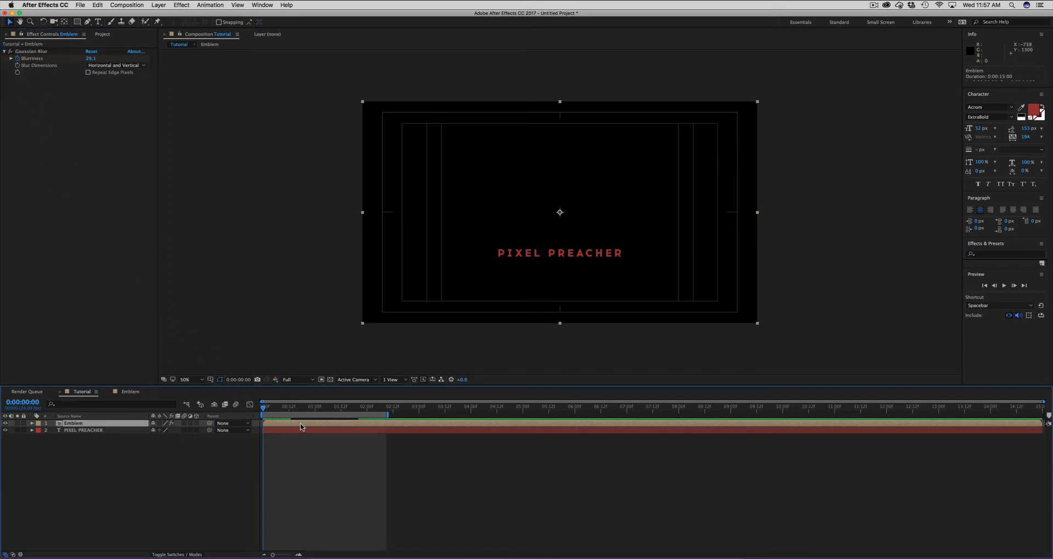
pyautogui.press('u')
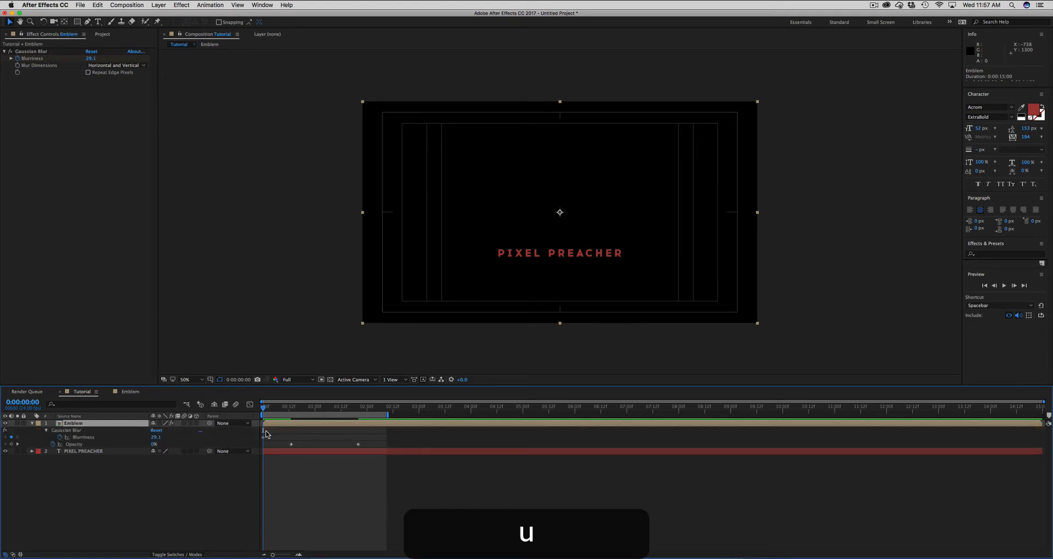
pyautogui.moveTo(266, 408); pyautogui.dragTo(343, 407)
pyautogui.click(156, 438)
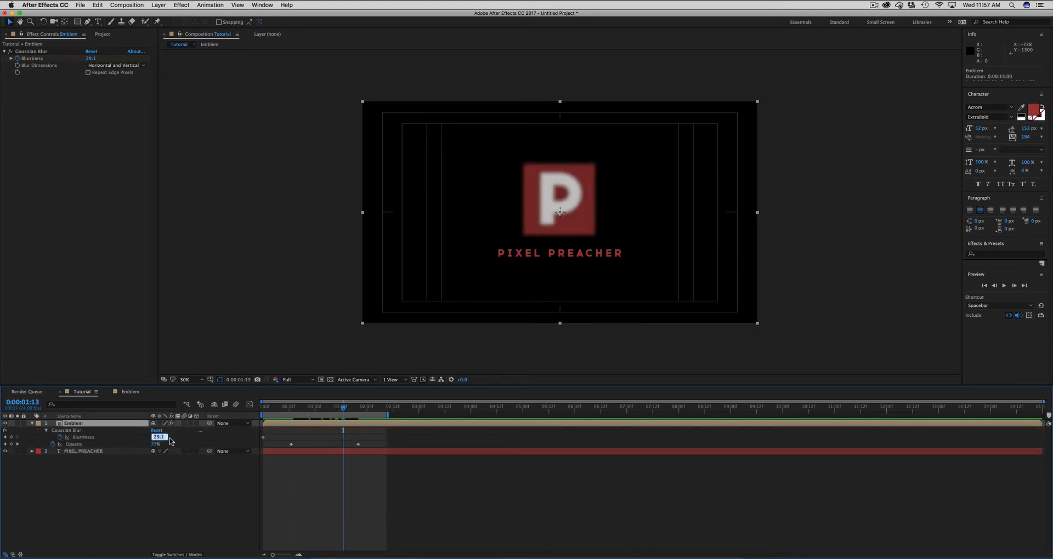
pyautogui.write('0')
pyautogui.press('Return')
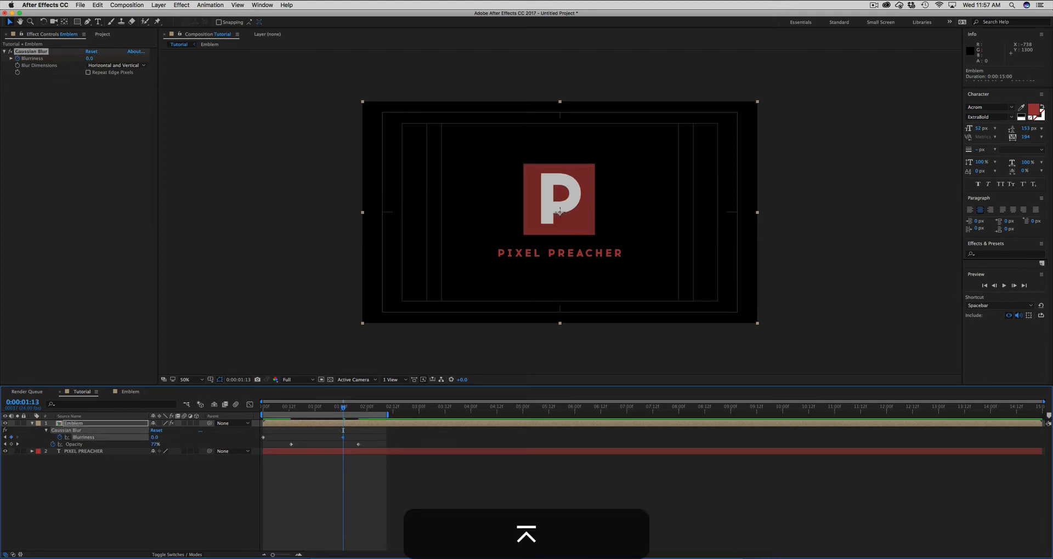
# - Preview the Emblem's blur and fade-in animation, stopping playback at 0:00:01:18
pyautogui.click(278, 470)
pyautogui.press('KP_0')
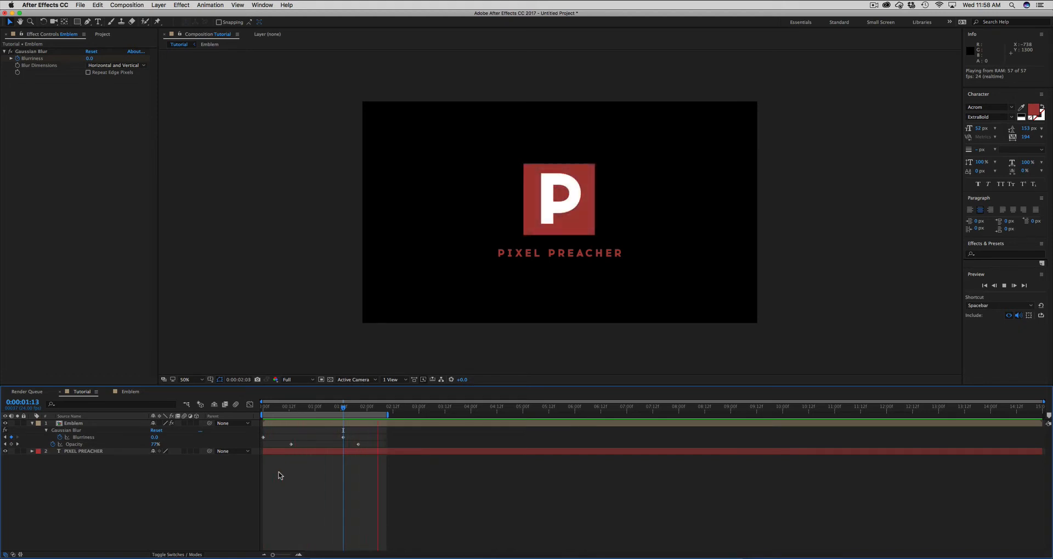
pyautogui.press('space')
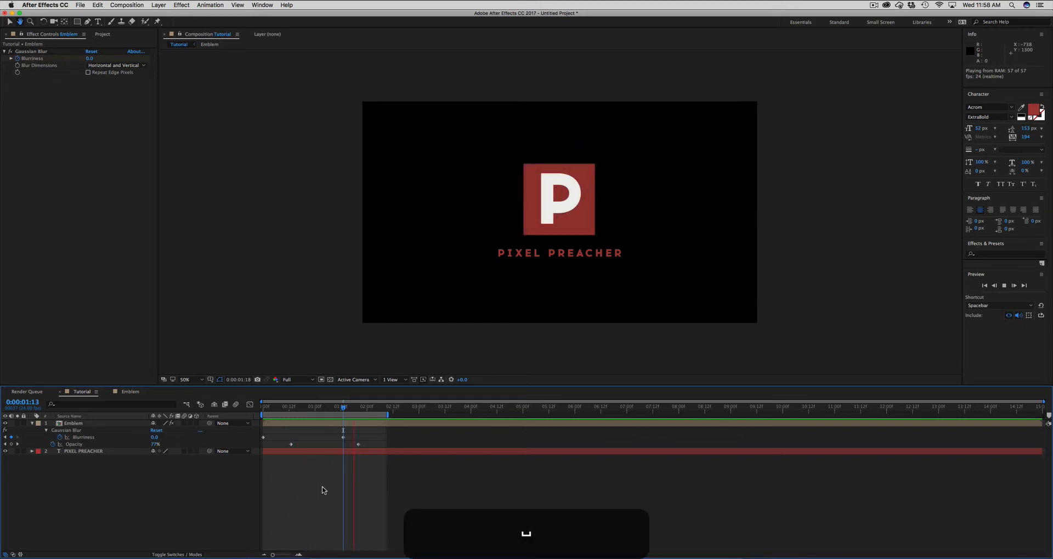
pyautogui.press("'")
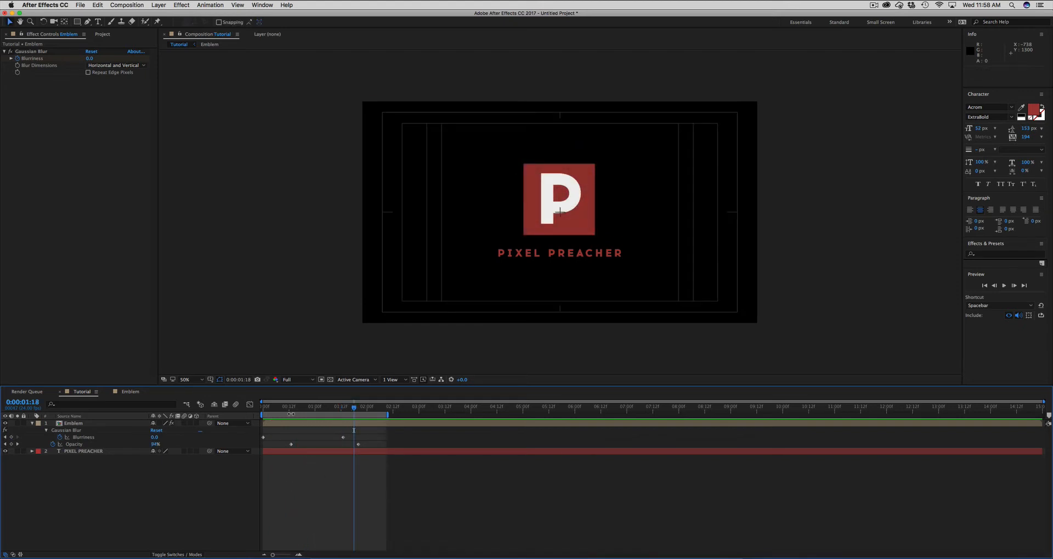
pyautogui.click(159, 5)
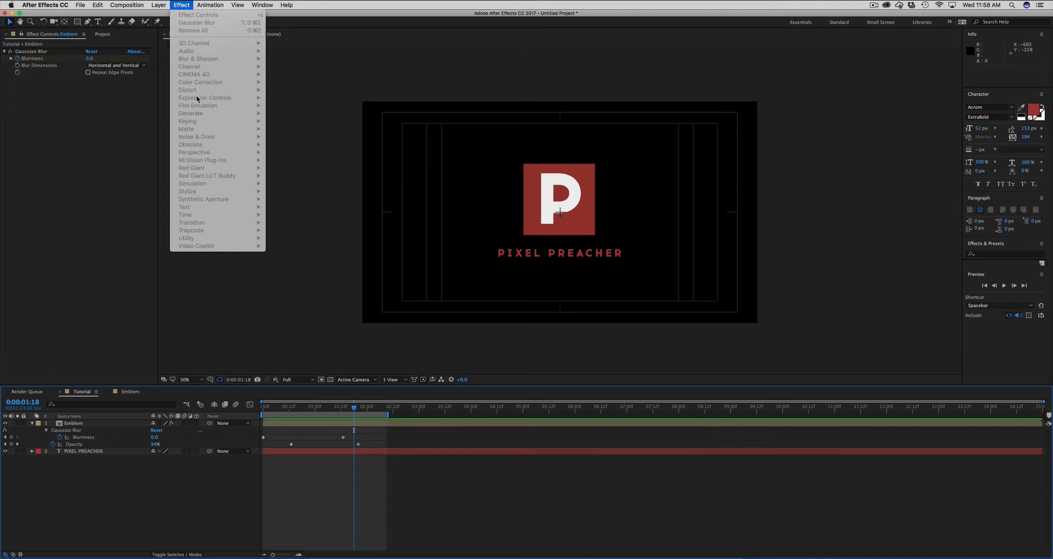
pyautogui.click(181, 6)
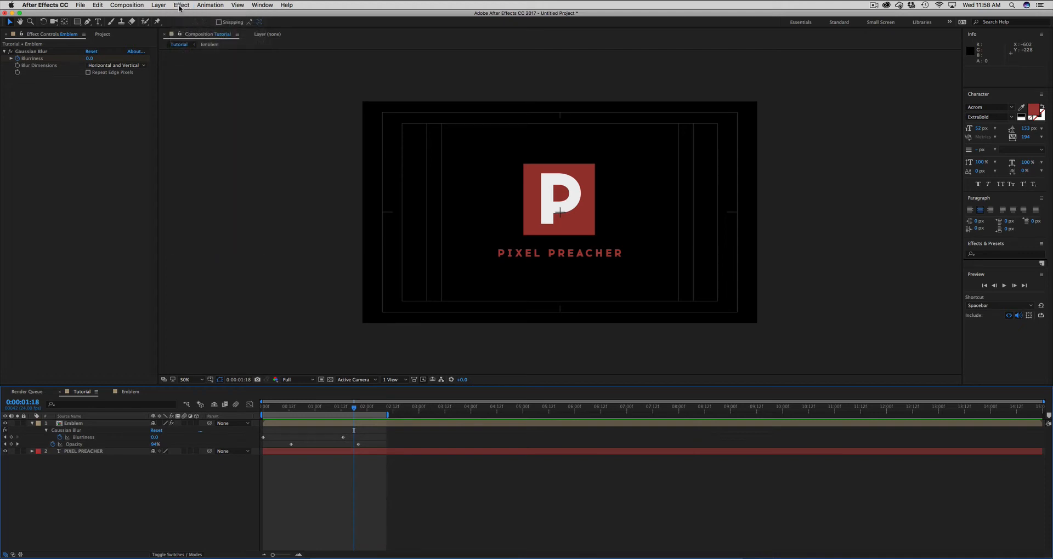
pyautogui.click(359, 425)
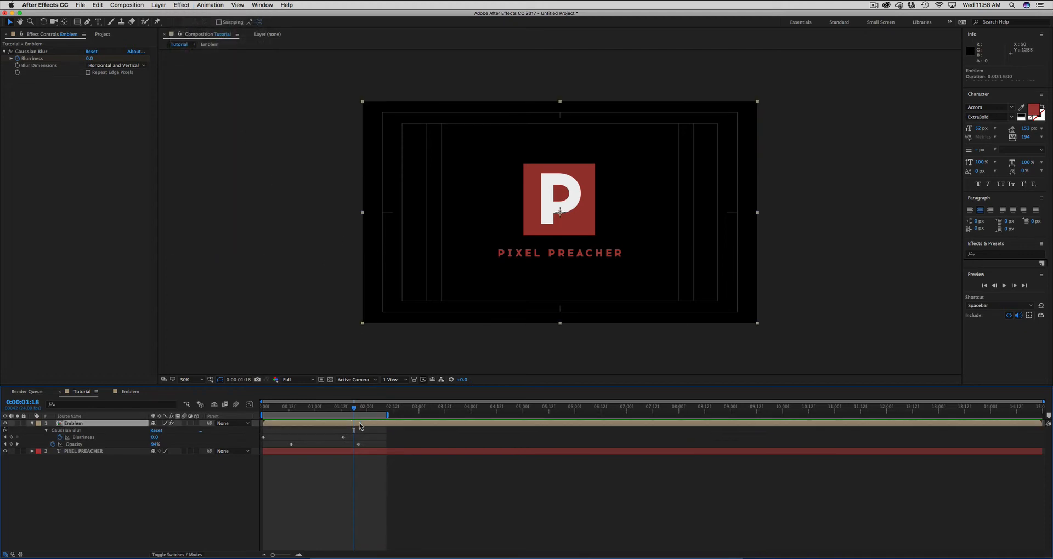
pyautogui.click(333, 480)
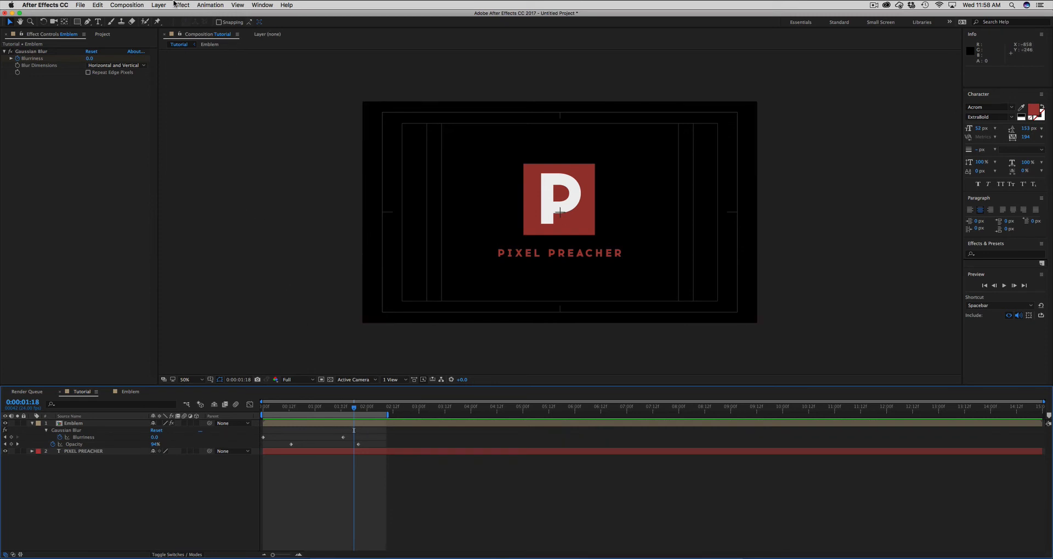
# - Delete the Gaussian Blur effect from the Emblem layer
pyautogui.click(288, 426)
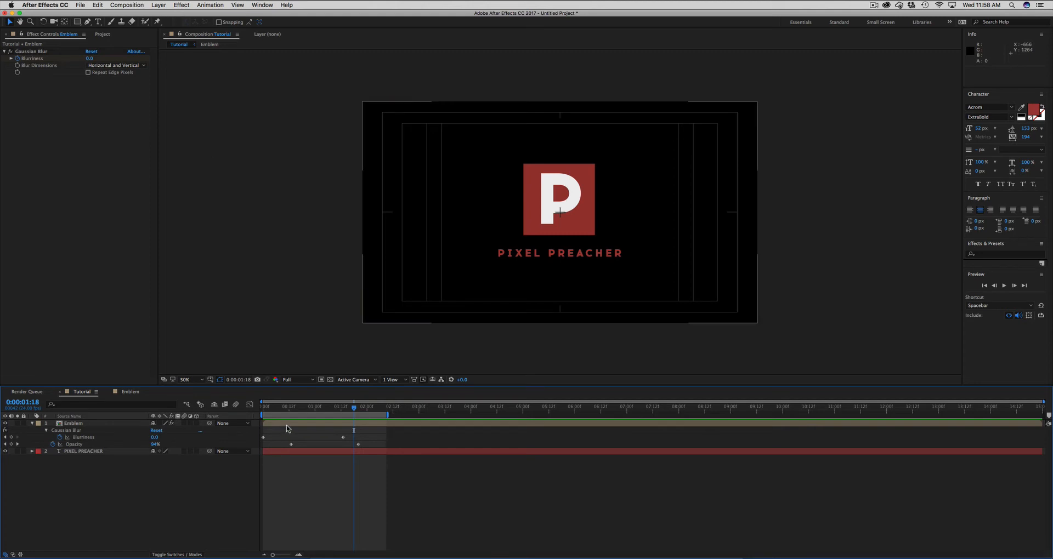
pyautogui.click(30, 53)
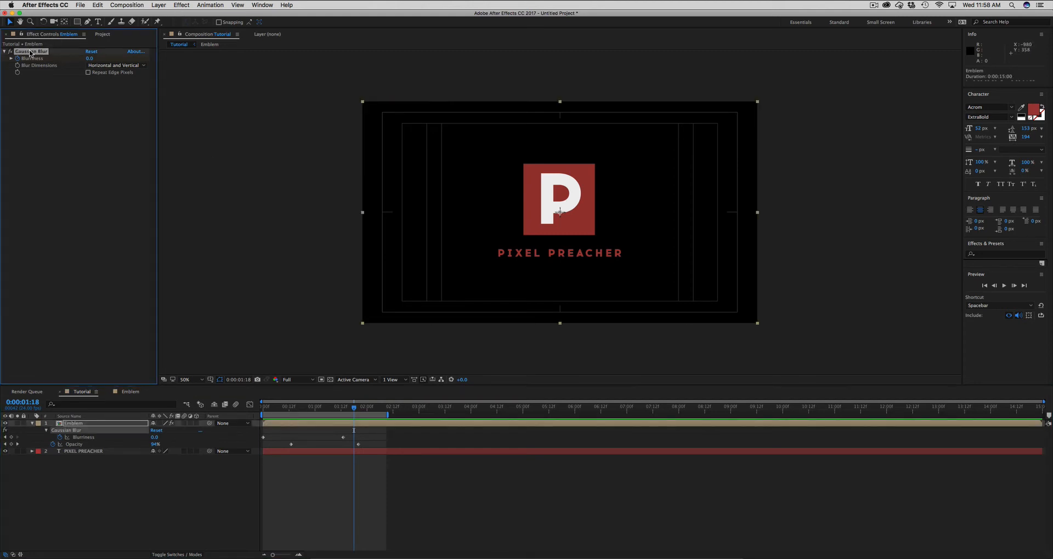
pyautogui.press('BackSpace')
pyautogui.click(338, 465)
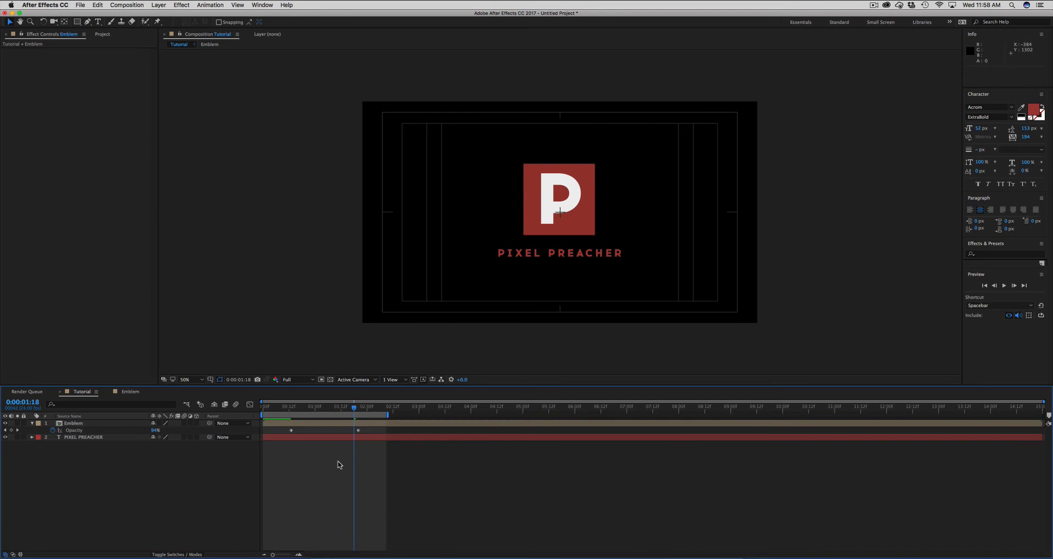
# - Add a new adjustment layer above the Emblem layer and move the current time to 0:00:01:21
pyautogui.click(157, 6)
pyautogui.moveTo(165, 15)
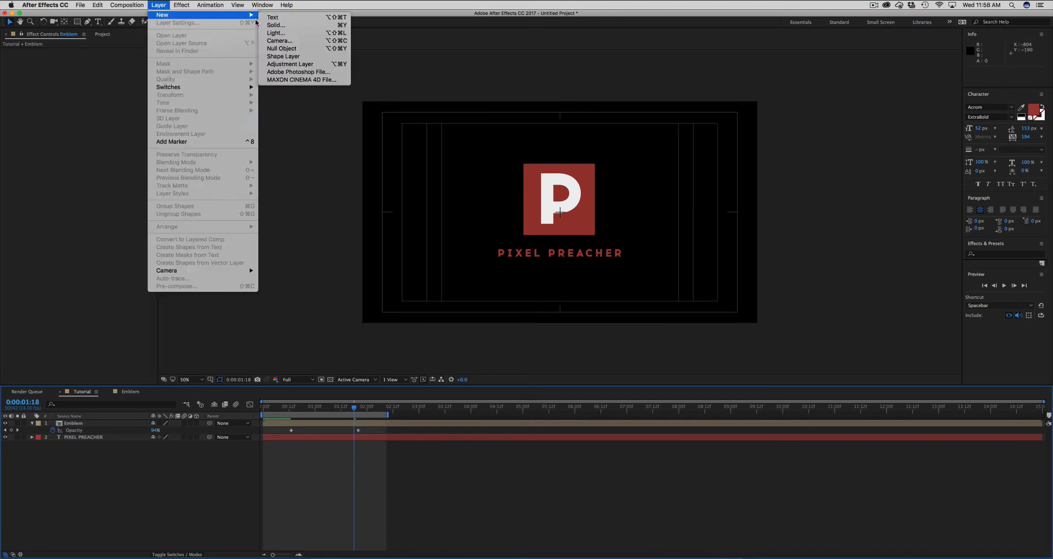
pyautogui.click(274, 66)
pyautogui.moveTo(347, 412); pyautogui.dragTo(360, 409)
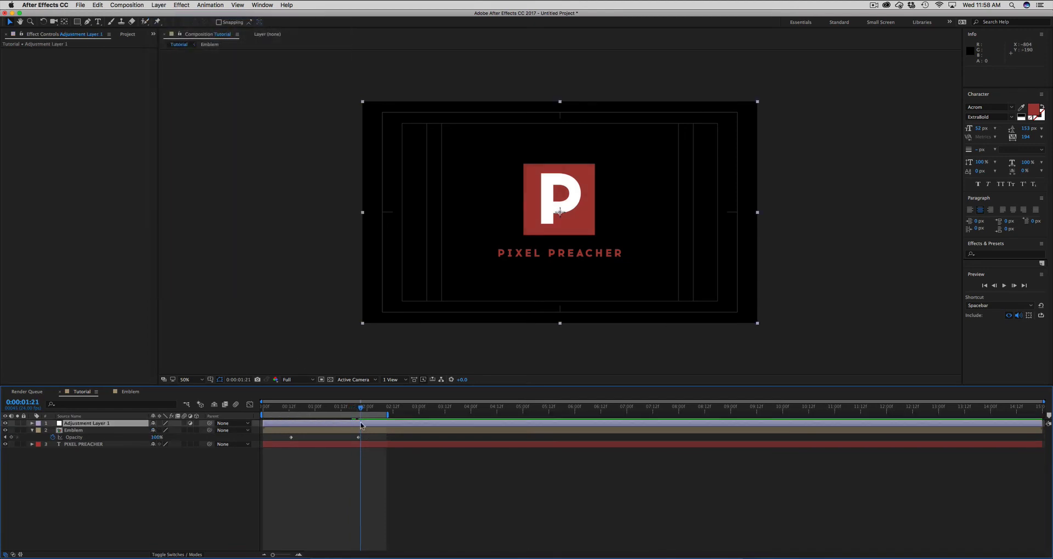
# - Apply Gaussian Blur to the adjustment layer and raise its Blurriness to about 42
pyautogui.click(158, 5)
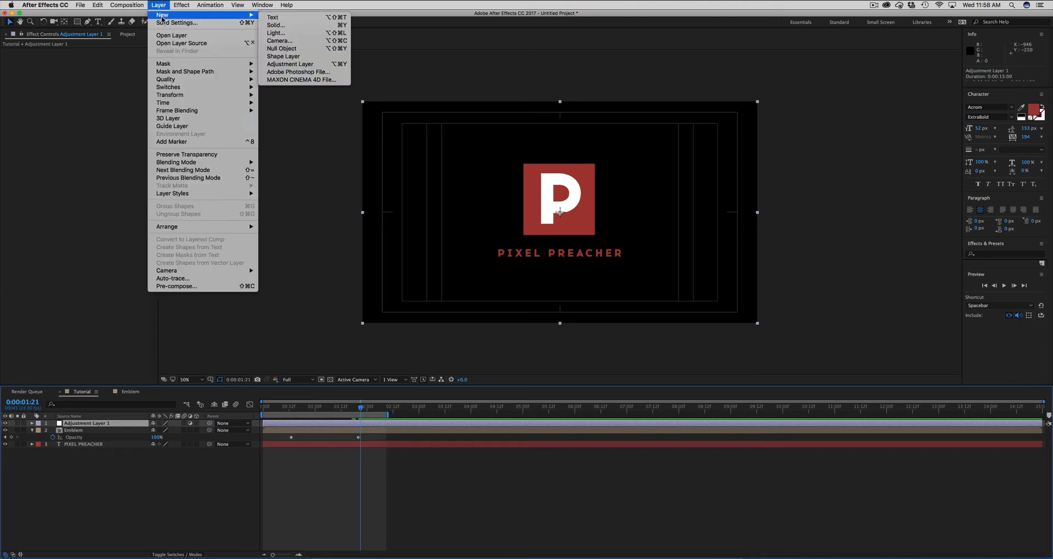
pyautogui.moveTo(182, 5)
pyautogui.click(187, 23)
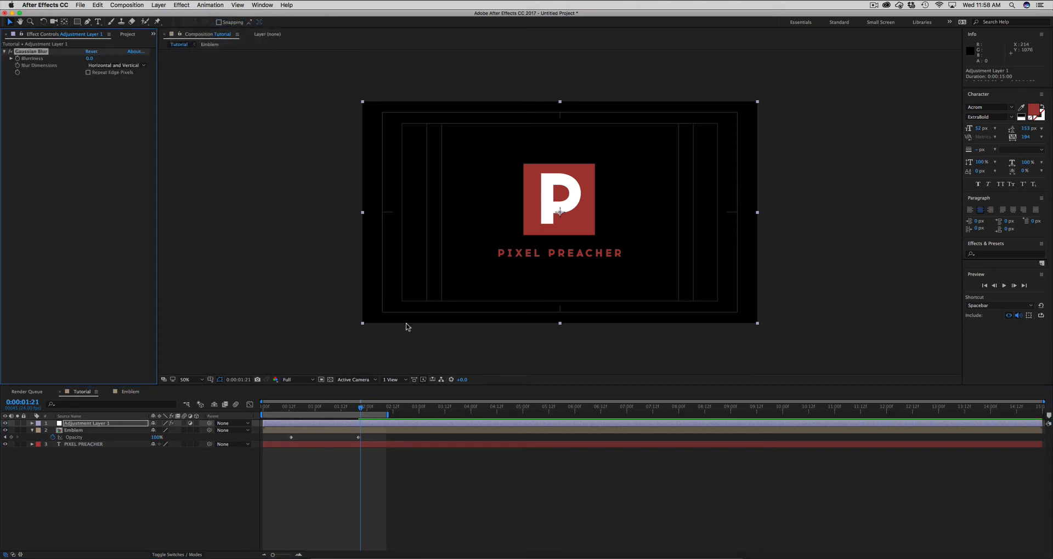
pyautogui.click(89, 425)
pyautogui.moveTo(89, 59); pyautogui.dragTo(266, 61)
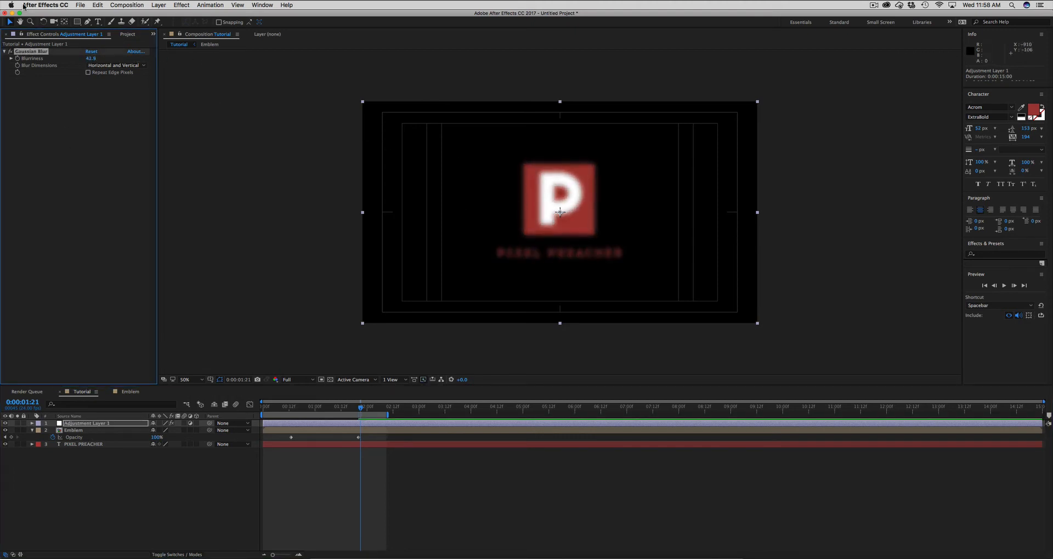
# - Move the adjustment layer between the Emblem and PIXEL PREACHER layers, and delete it
pyautogui.moveTo(84, 439); pyautogui.dragTo(82, 421)
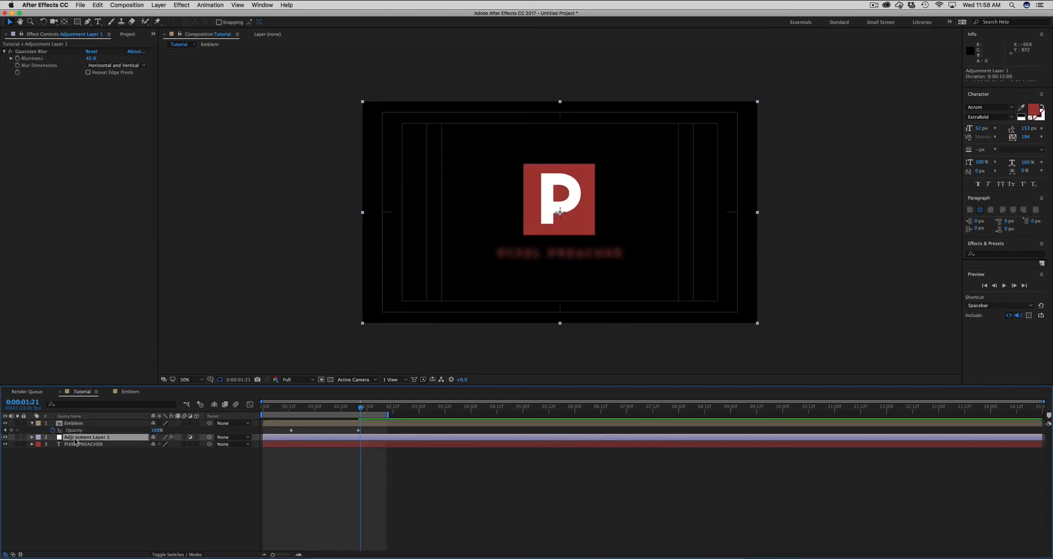
pyautogui.press('BackSpace')
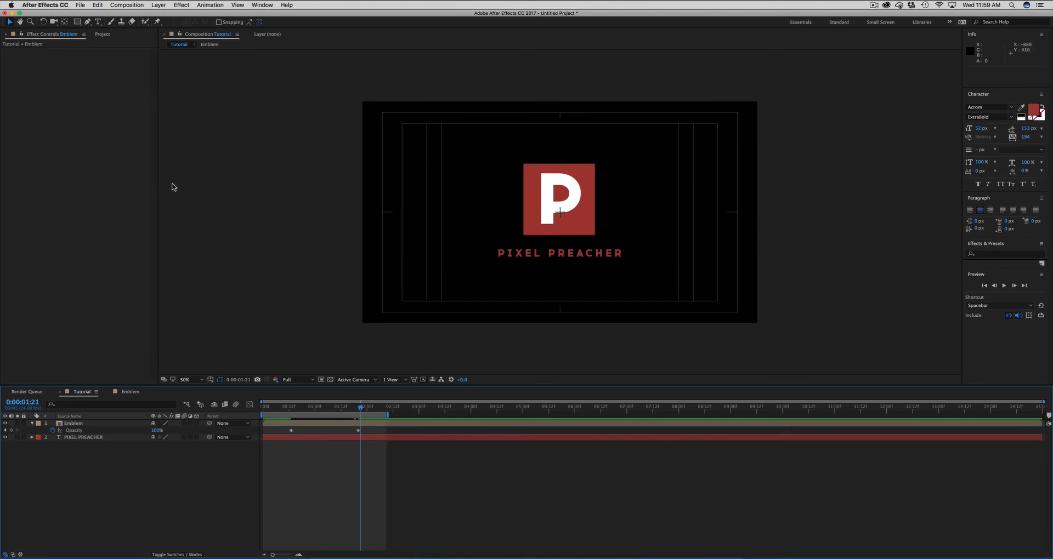
# - Widen the Project panel's area slightly and expand the Assets folder in the project
pyautogui.moveTo(159, 186); pyautogui.dragTo(167, 184)
pyautogui.click(130, 181)
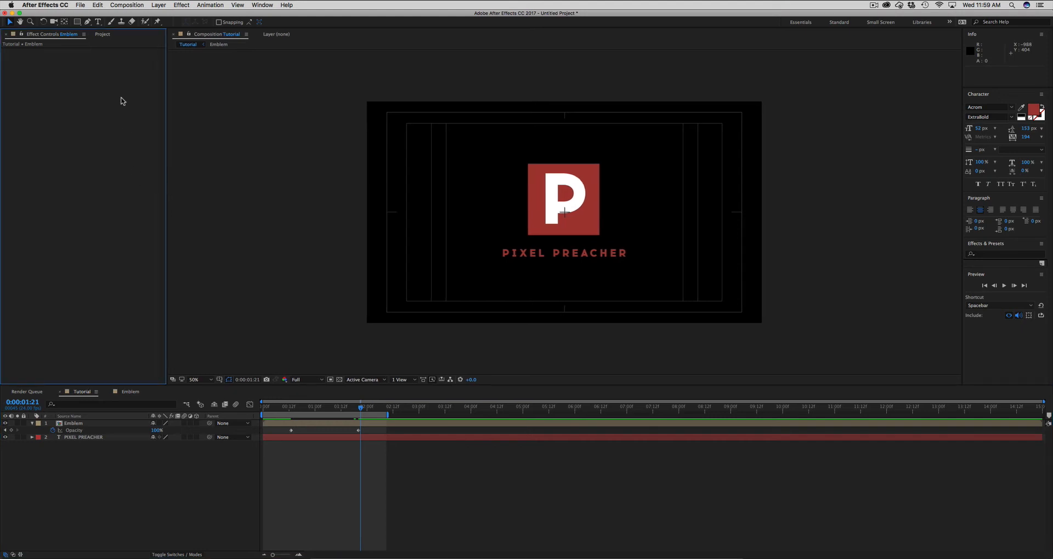
pyautogui.click(101, 35)
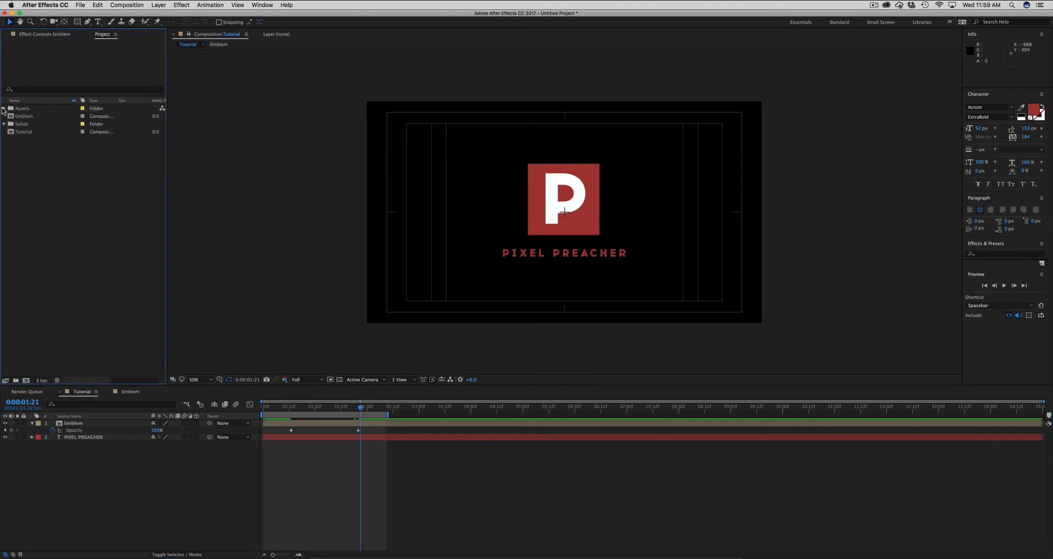
pyautogui.click(4, 109)
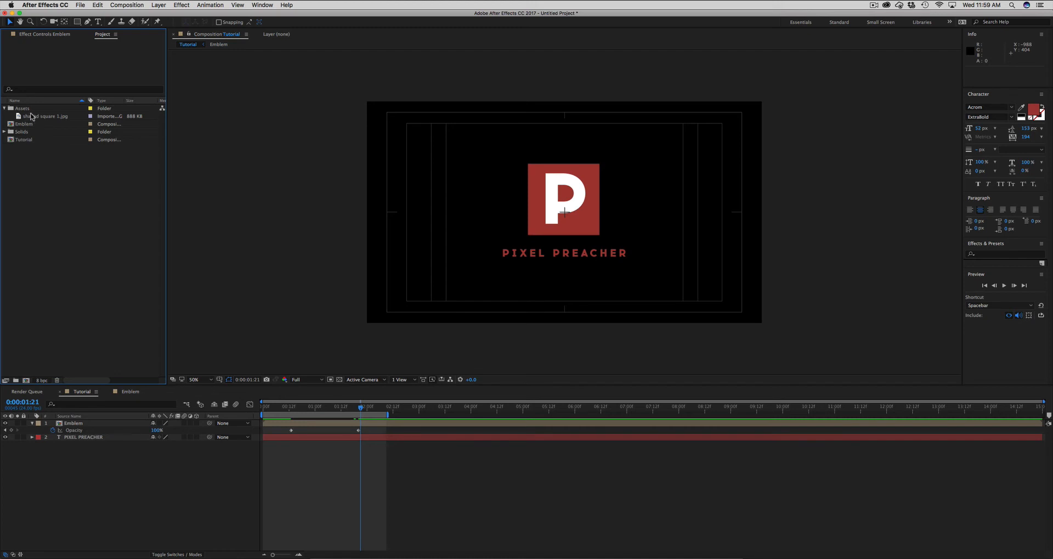
# - Create a new composition from shaded square 1.jpg in the Assets folder and widen the Project panel slightly
pyautogui.click(36, 116)
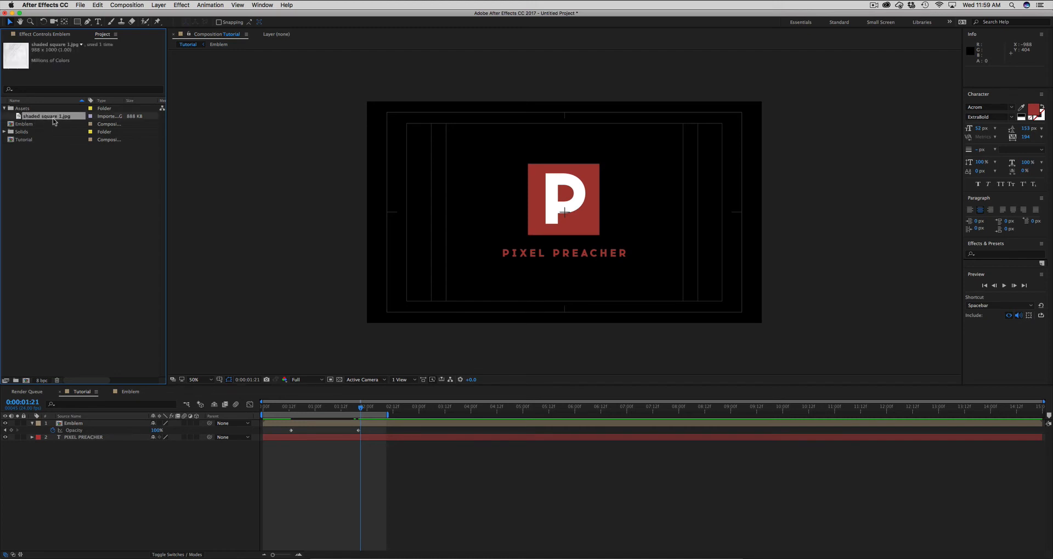
pyautogui.click(58, 186)
pyautogui.moveTo(30, 117)
pyautogui.mouseDown()
pyautogui.moveTo(38, 250)
pyautogui.moveTo(26, 380)
pyautogui.mouseUp()
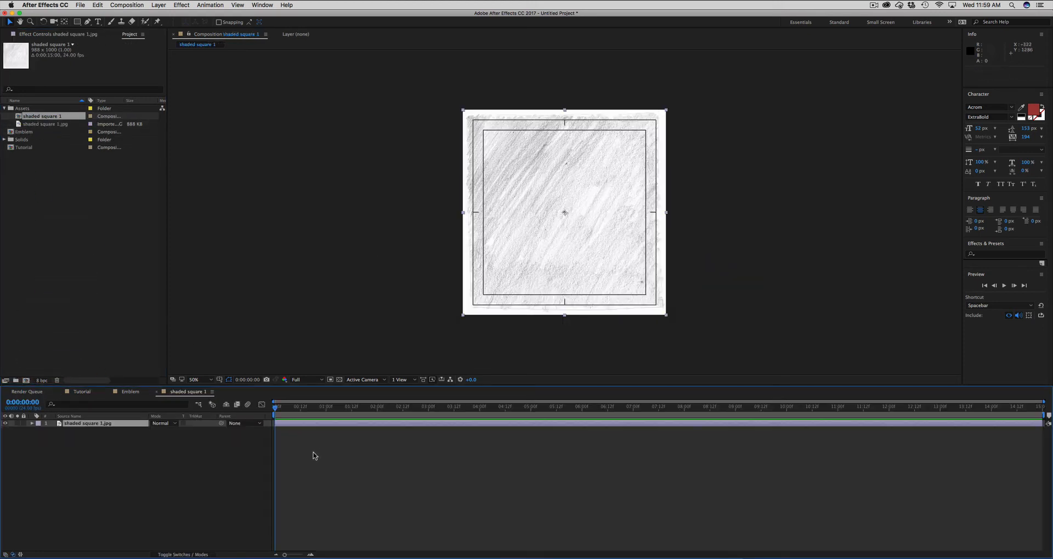
pyautogui.click(57, 204)
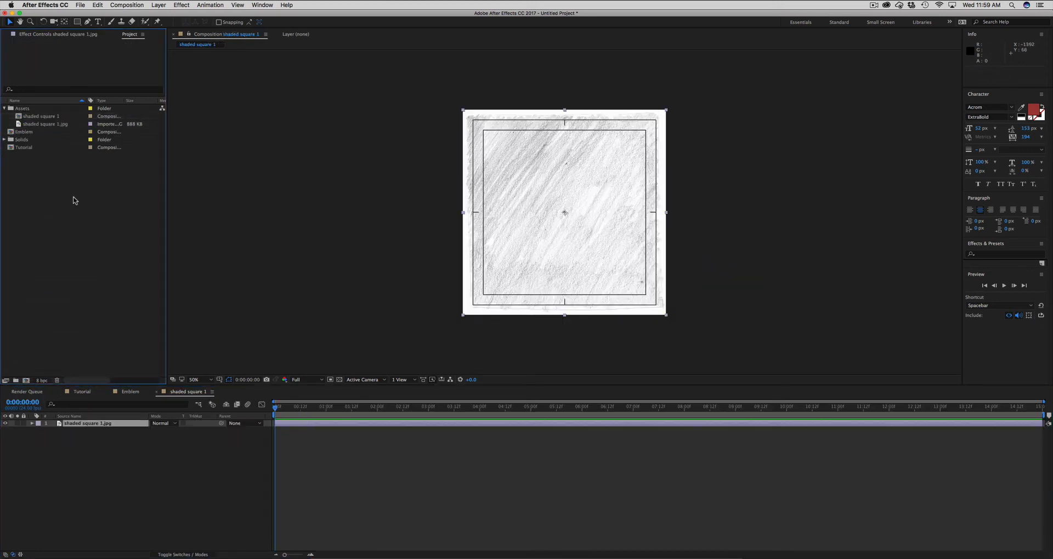
pyautogui.click(384, 477)
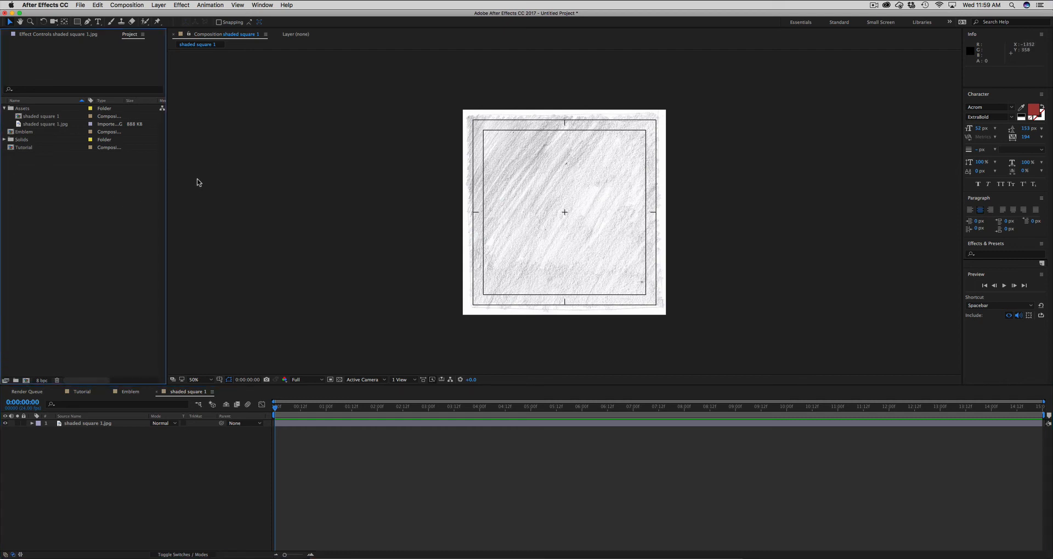
pyautogui.moveTo(166, 179); pyautogui.dragTo(197, 182)
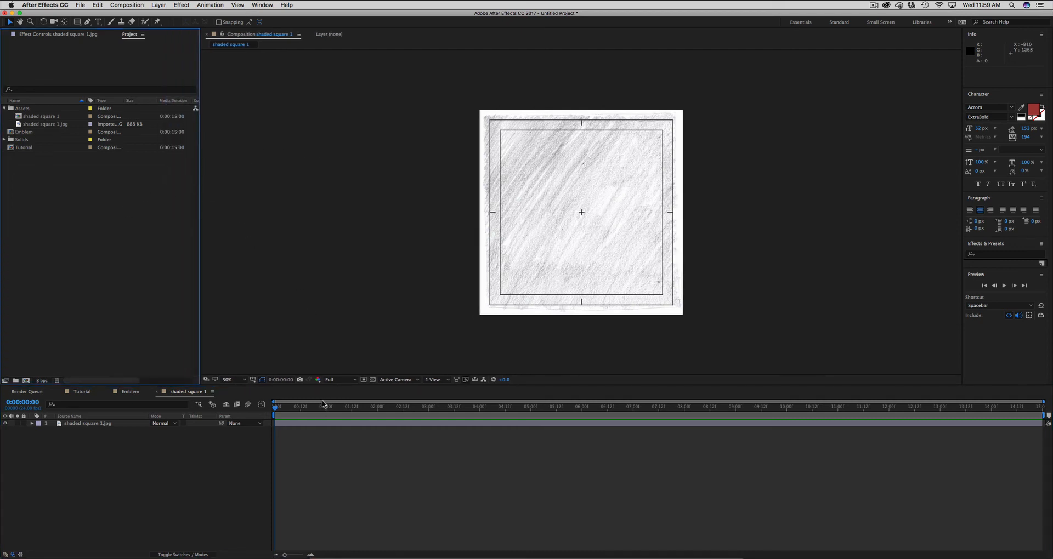
# - Preview the Tutorial composition briefly and extend its work area to end at 0:00:03:09
pyautogui.click(88, 392)
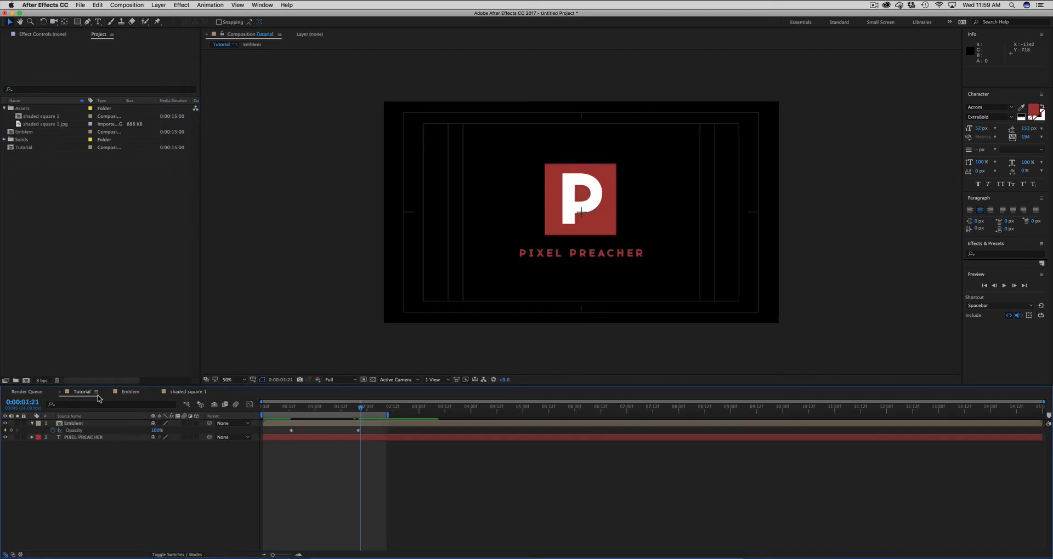
pyautogui.press('space')
pyautogui.press('space')
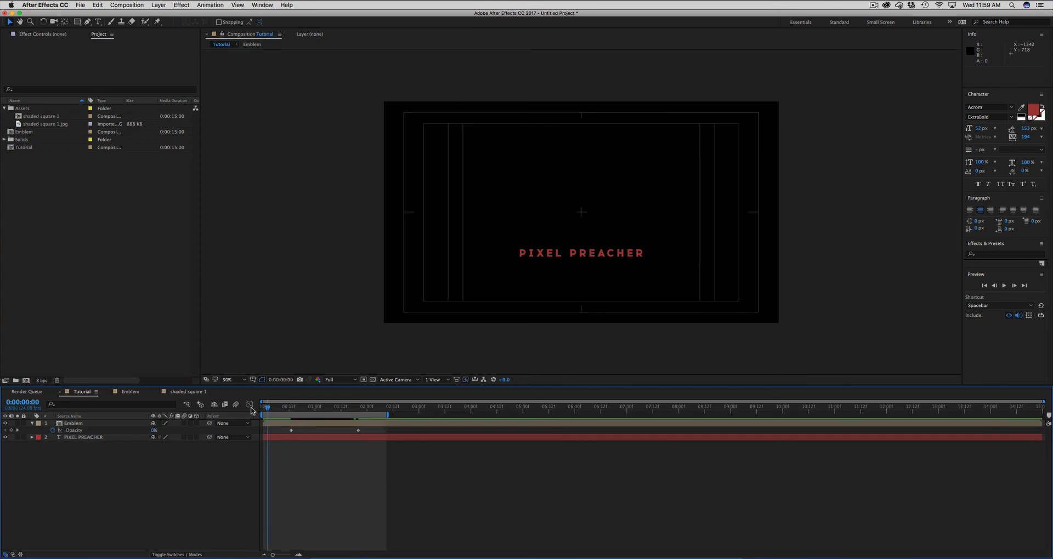
pyautogui.moveTo(391, 412); pyautogui.dragTo(416, 414)
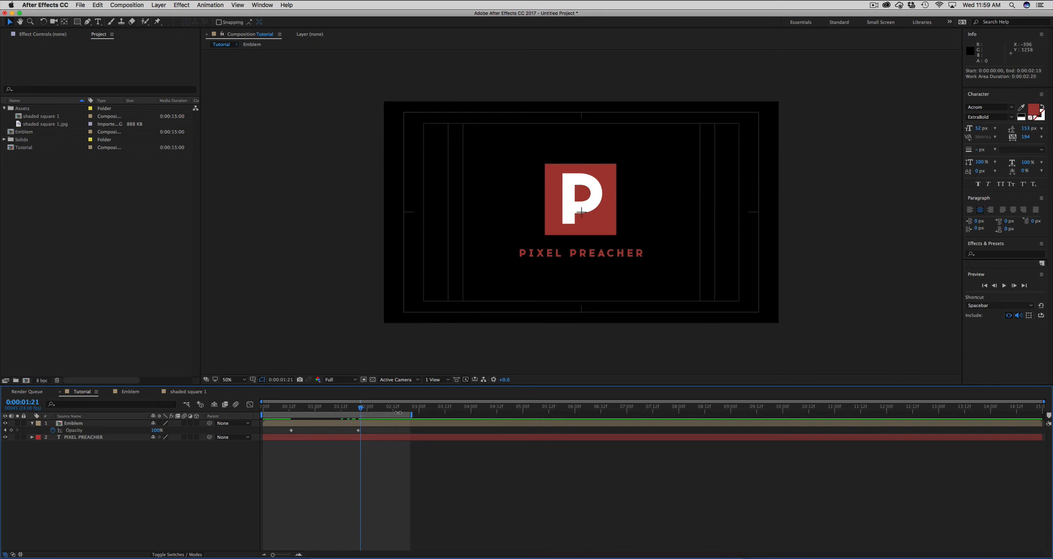
pyautogui.moveTo(415, 417); pyautogui.dragTo(439, 410)
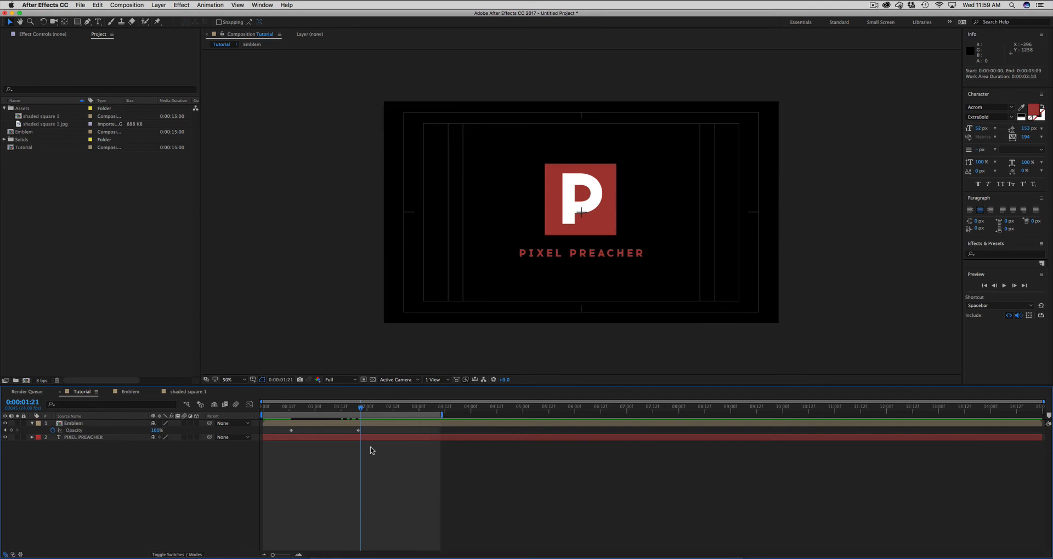
# - Collapse the Emblem layer's keyframed properties in the Tutorial timeline and deselect the layer
pyautogui.click(378, 423)
pyautogui.press('u')
pyautogui.press('u')
pyautogui.click(377, 446)
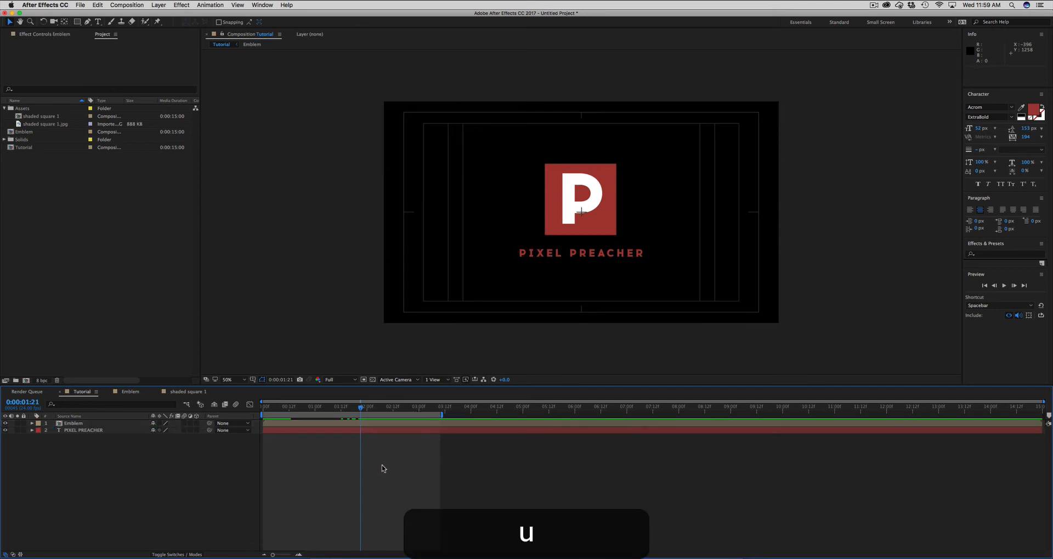
# - Add the Tutorial composition to the Render Queue and accept its render settings with Best quality and Work Area Only
pyautogui.click(122, 6)
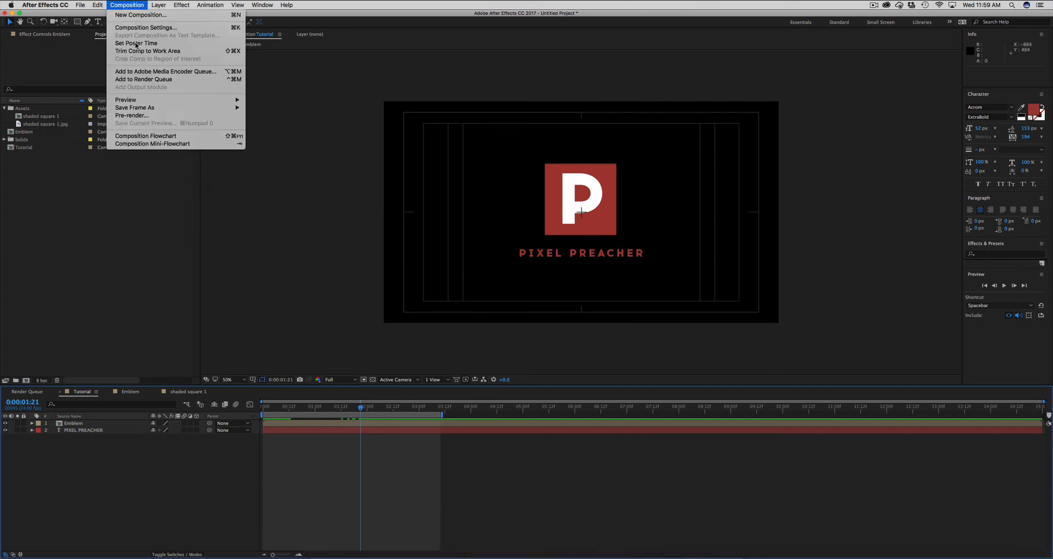
pyautogui.click(126, 6)
pyautogui.click(125, 6)
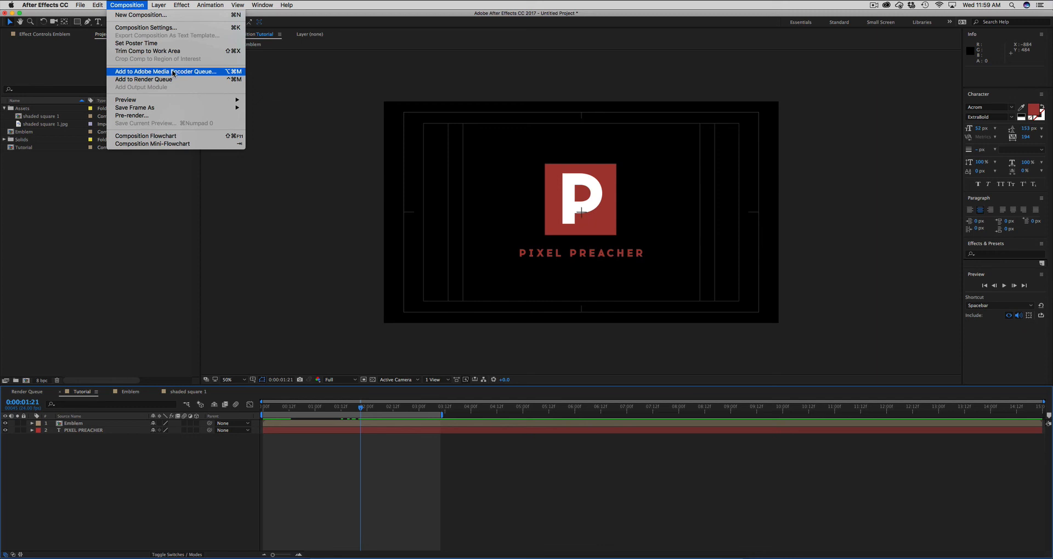
pyautogui.click(151, 79)
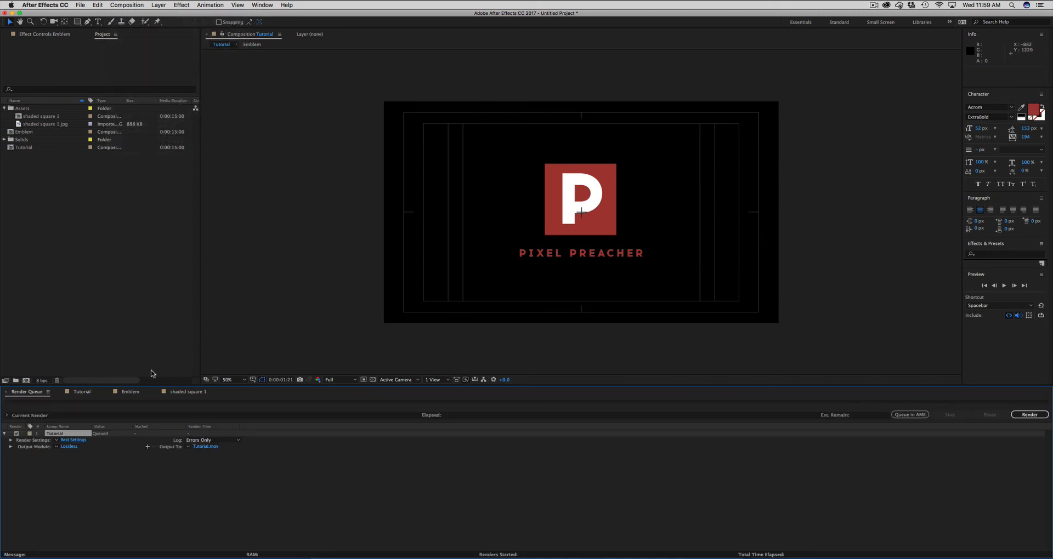
pyautogui.click(73, 441)
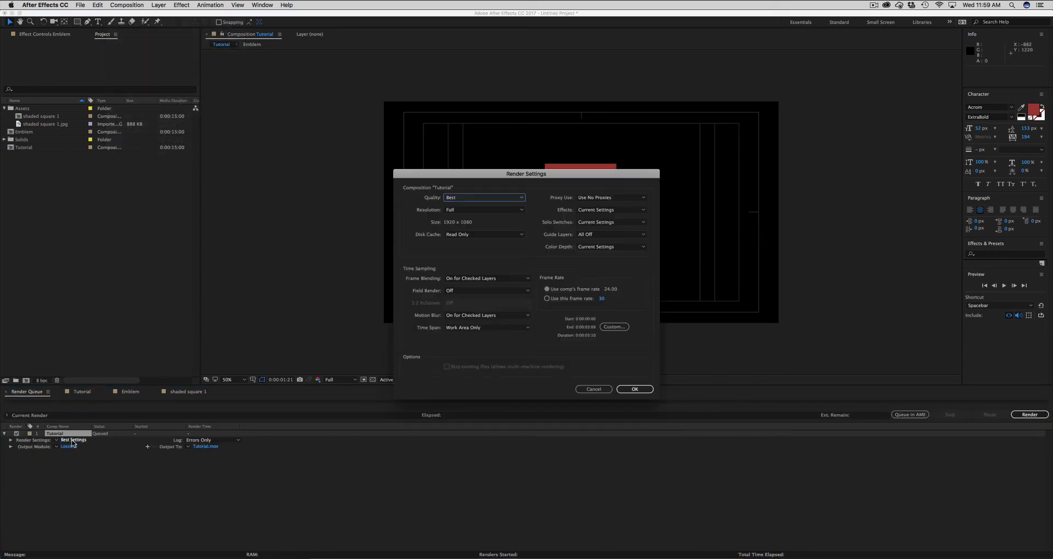
pyautogui.press('Return')
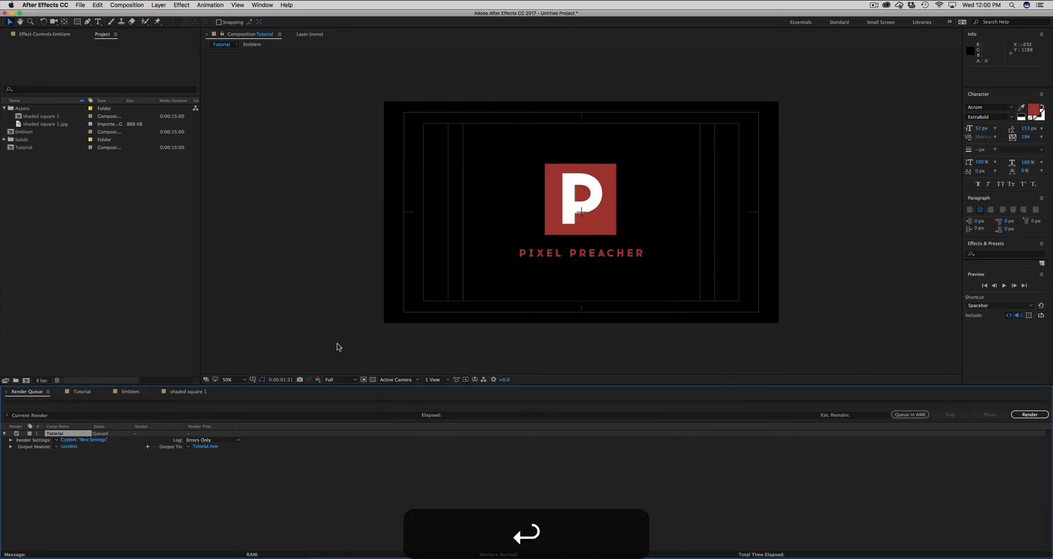
# - Set the QuickTime output module's video codec to H.264 and check the output movie's save location without changing it
pyautogui.click(70, 447)
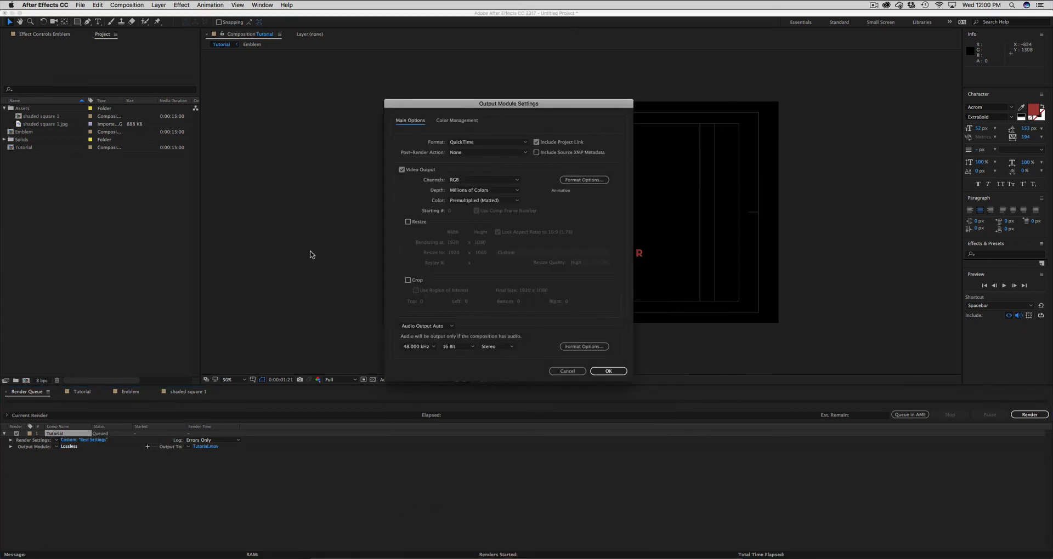
pyautogui.click(583, 180)
pyautogui.click(417, 109)
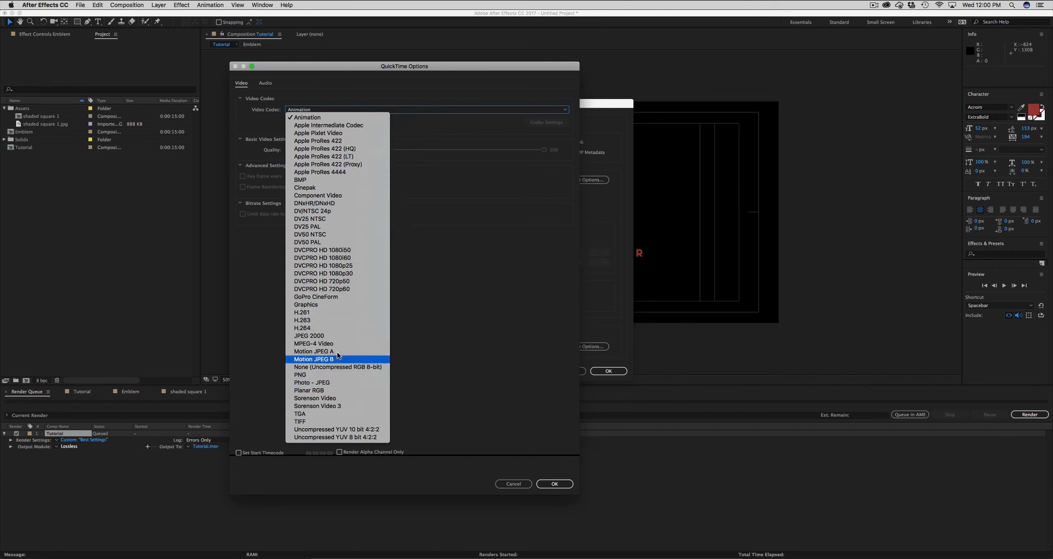
pyautogui.click(336, 328)
pyautogui.press('Return')
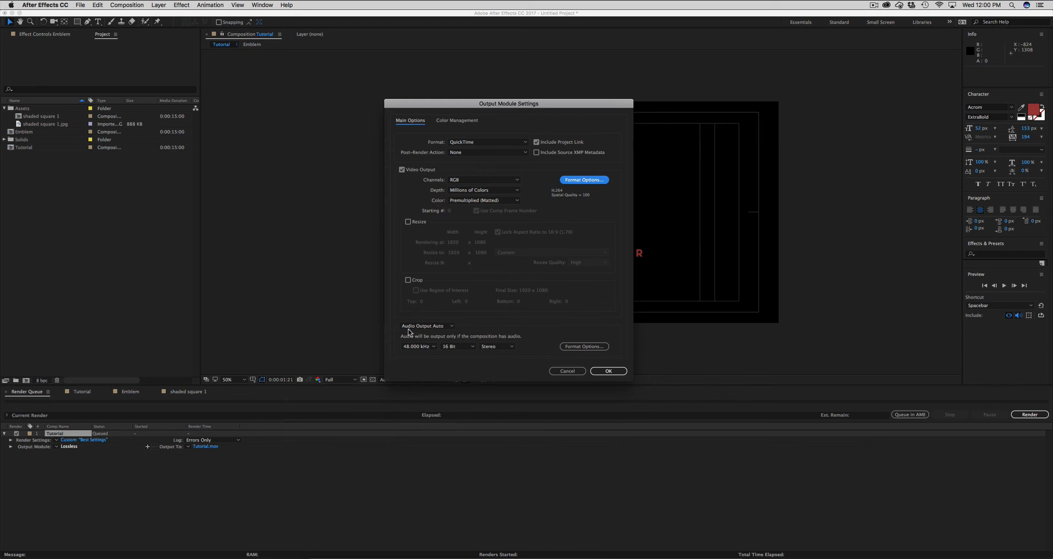
pyautogui.press('Return')
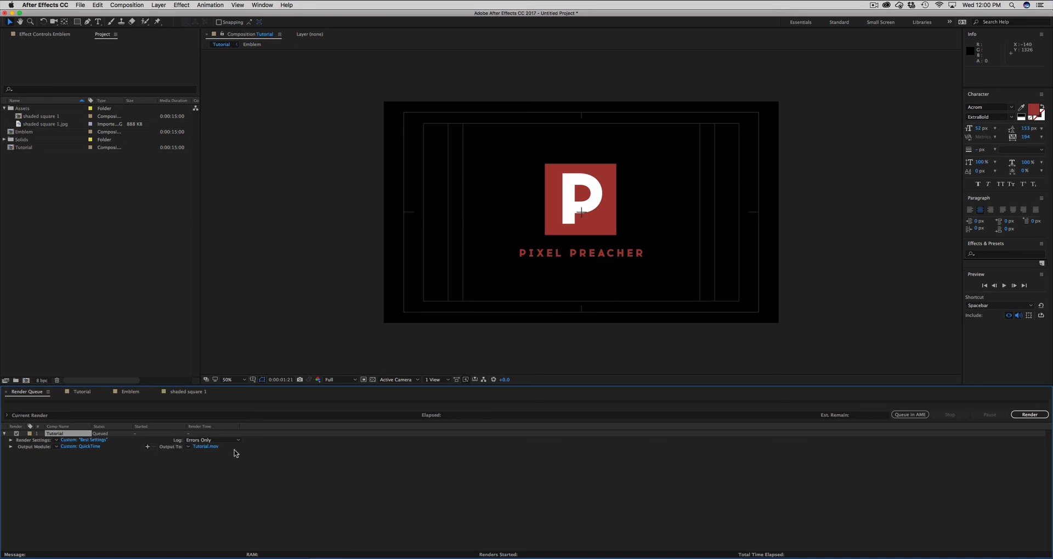
pyautogui.click(203, 447)
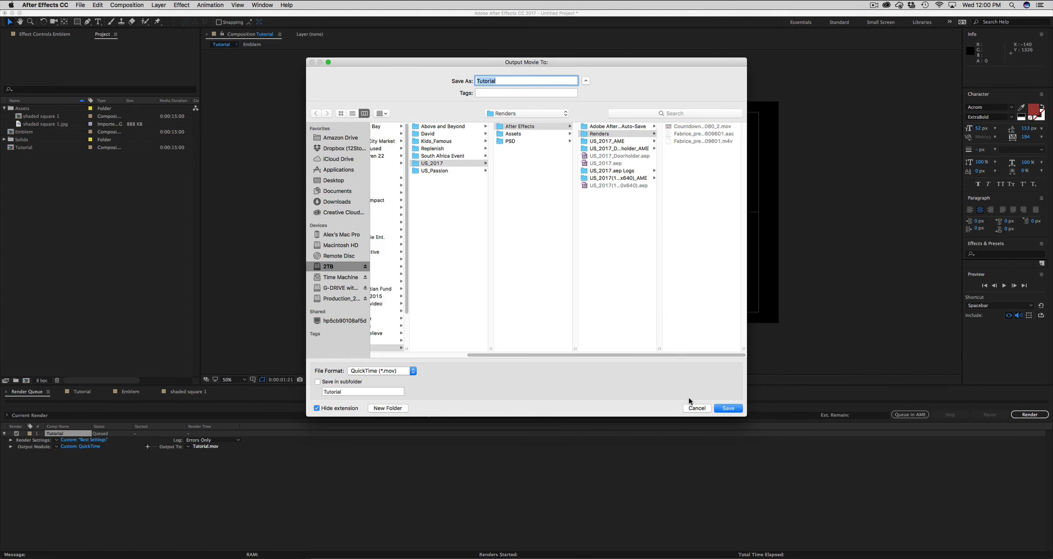
pyautogui.click(692, 408)
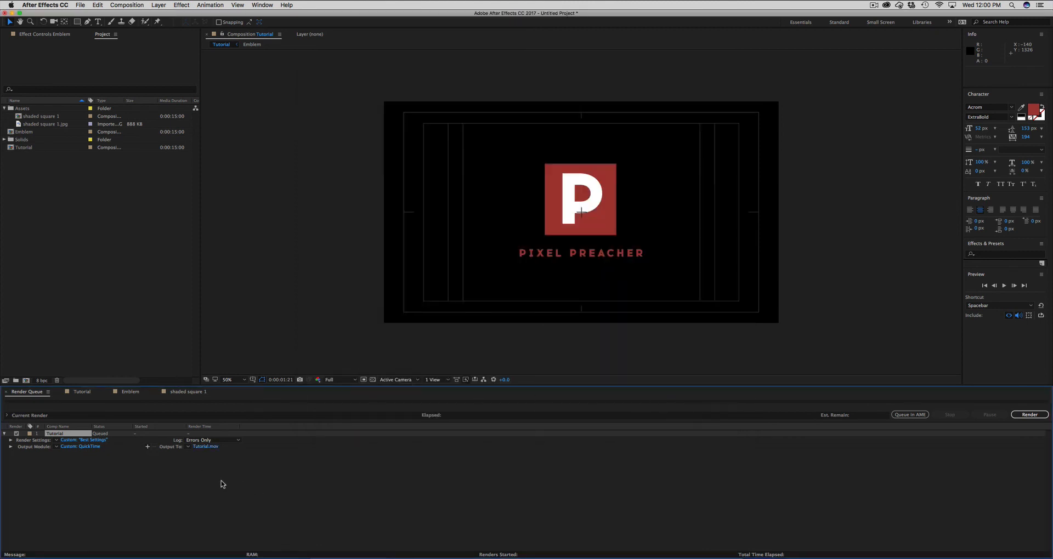